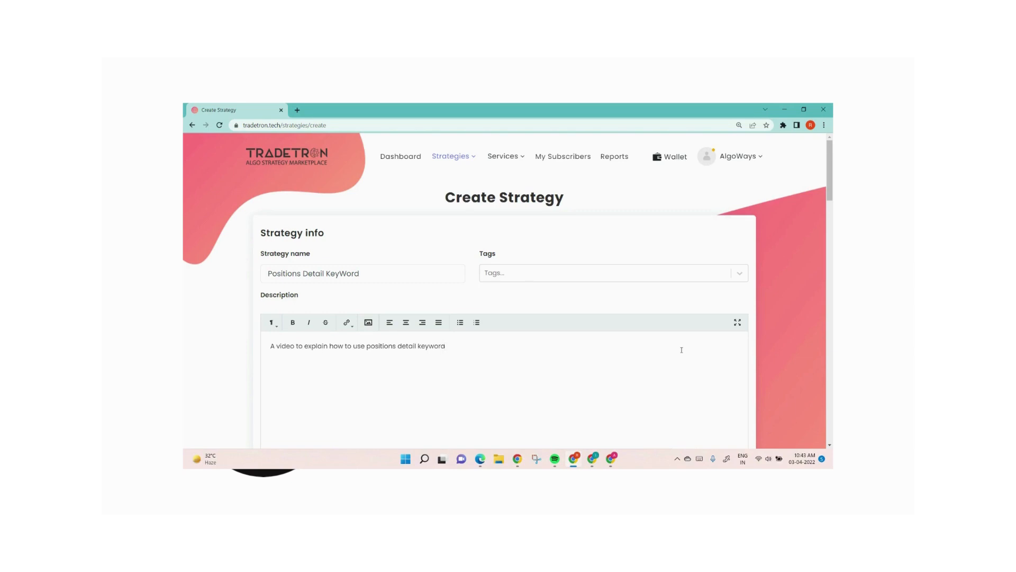
Step: Start the entry condition of Set 1 with the Time keyword for NSE
scroll(629, 338, "down", 5)
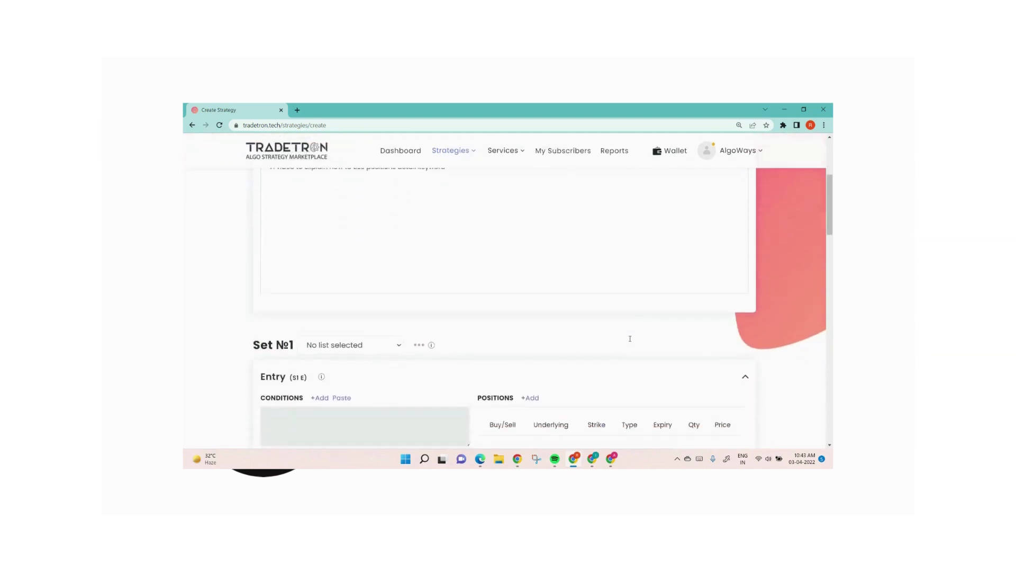
left_click(319, 323)
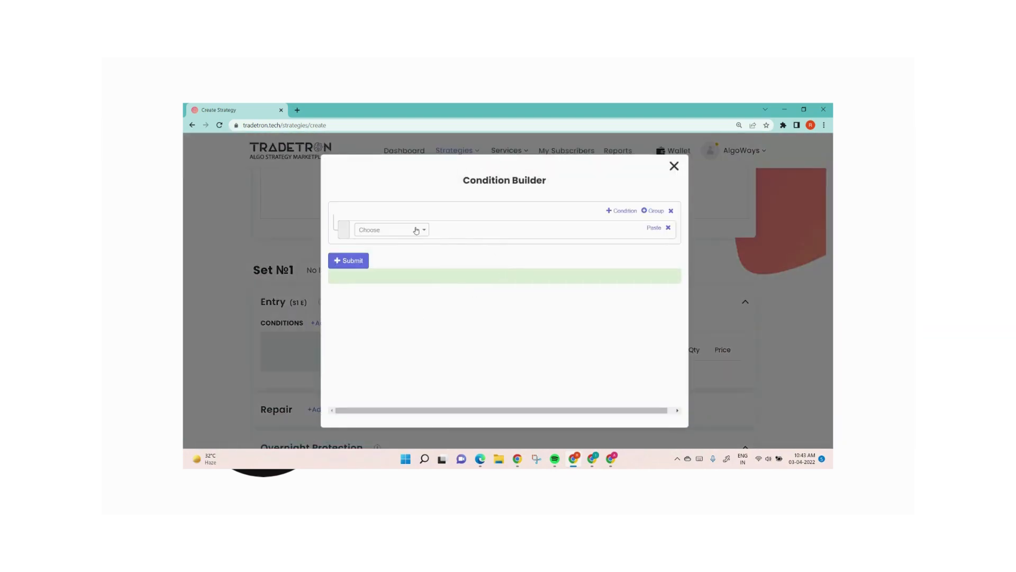
left_click(412, 230)
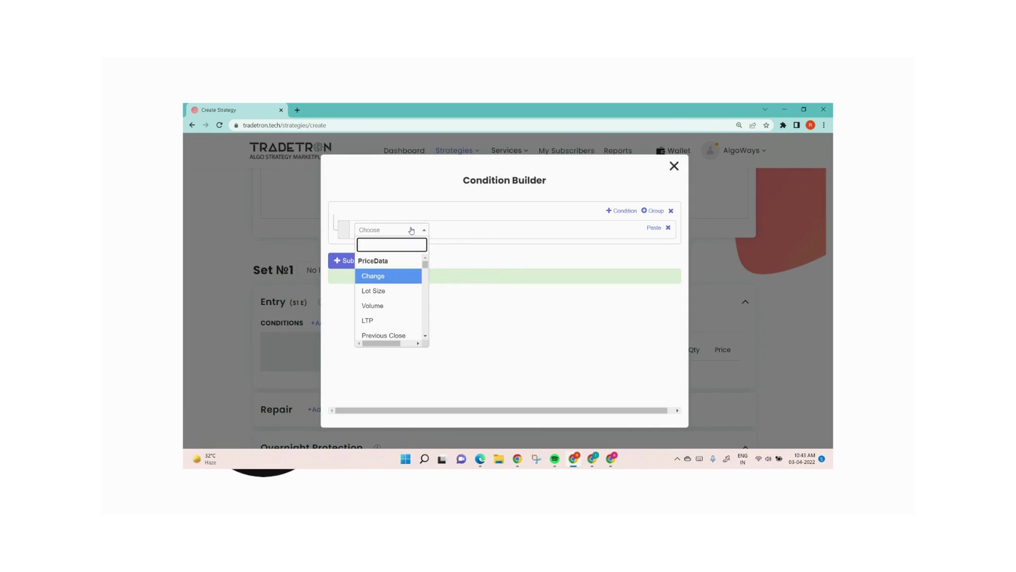
type("time")
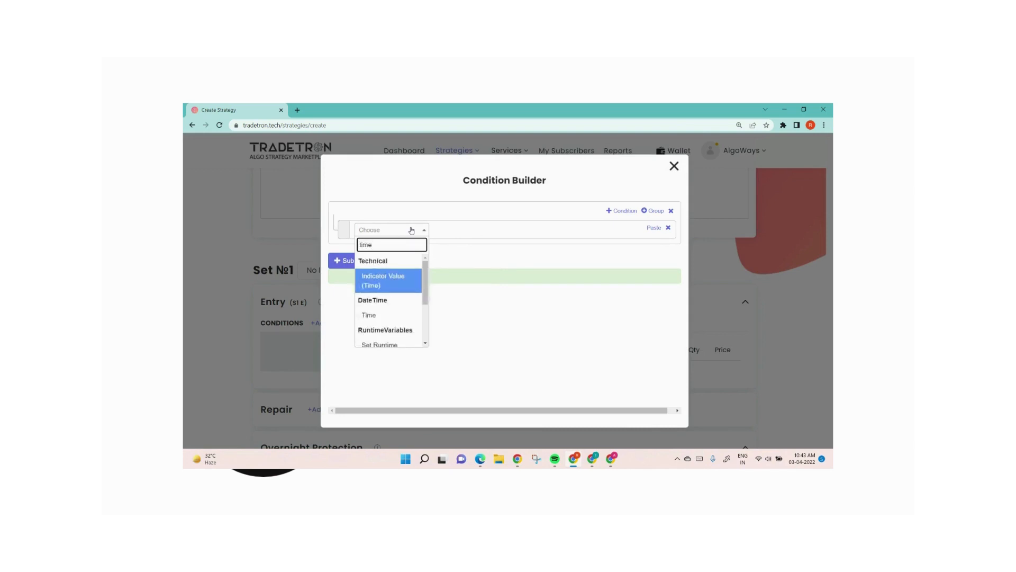
key("Down")
key("Return")
key("Return")
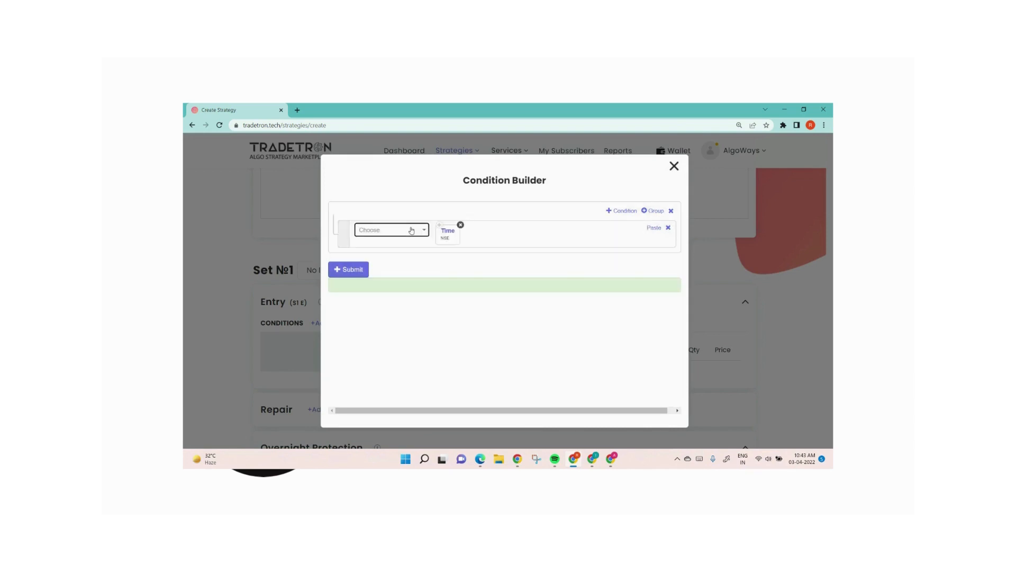
Step: Add the >= operator after the Time keyword in the entry condition
left_click(412, 230)
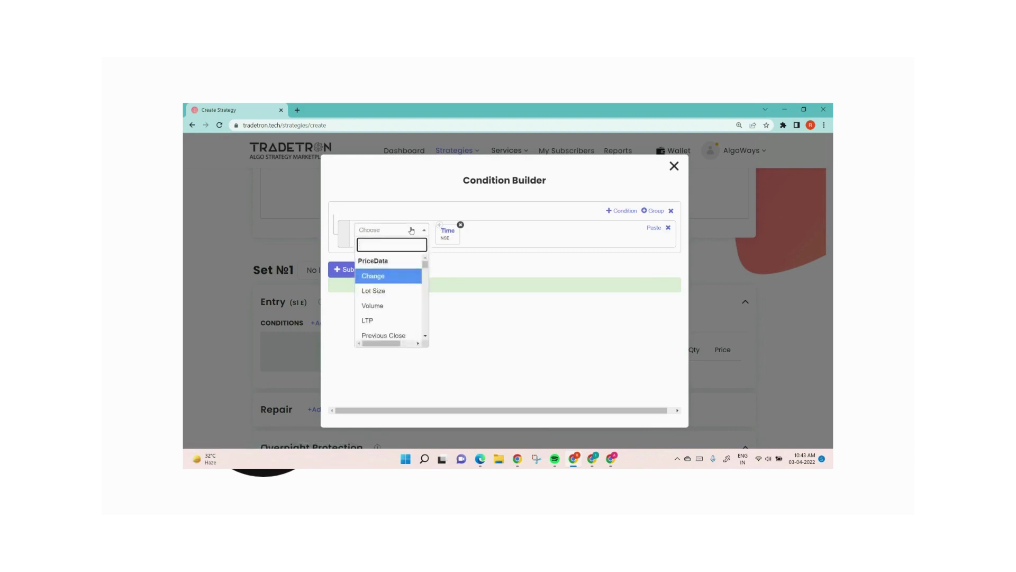
type(">")
key("Down")
key("Return")
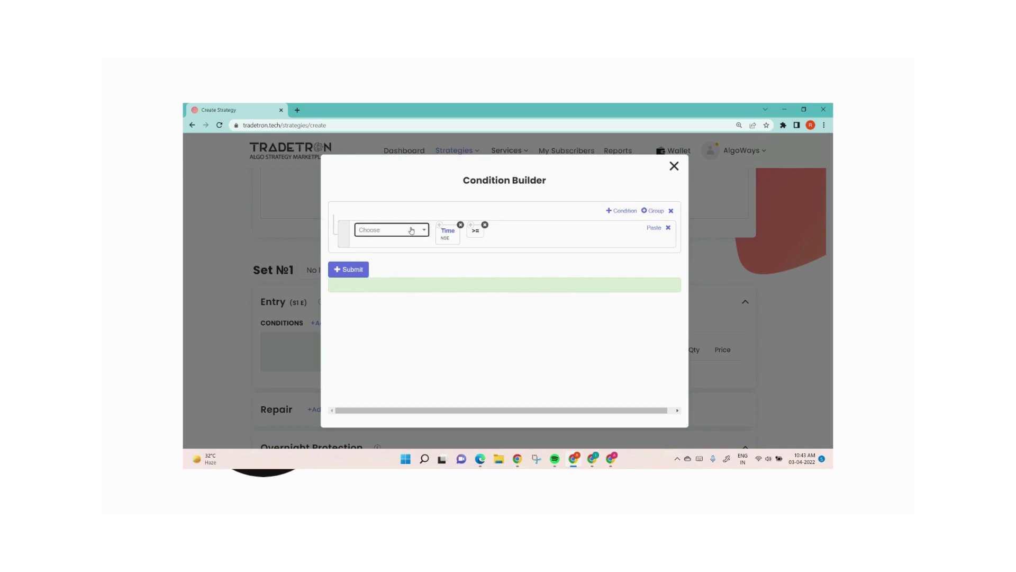
Step: Complete the entry condition with the Number keyword set to 0920, submit it and close the condition builder
left_click(412, 229)
type("number")
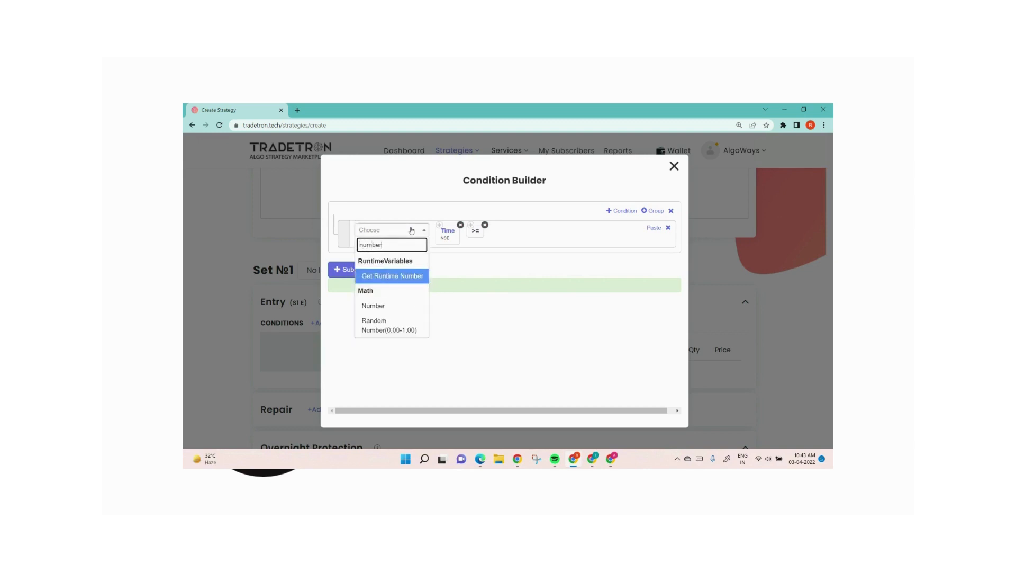
key("Down")
key("Return")
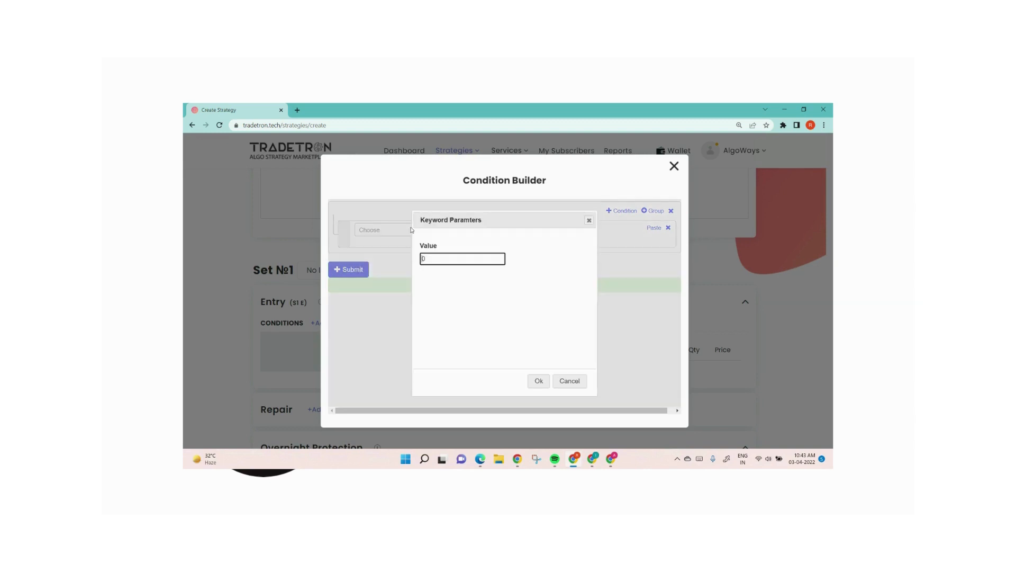
type("0920")
left_click(539, 380)
left_click(368, 270)
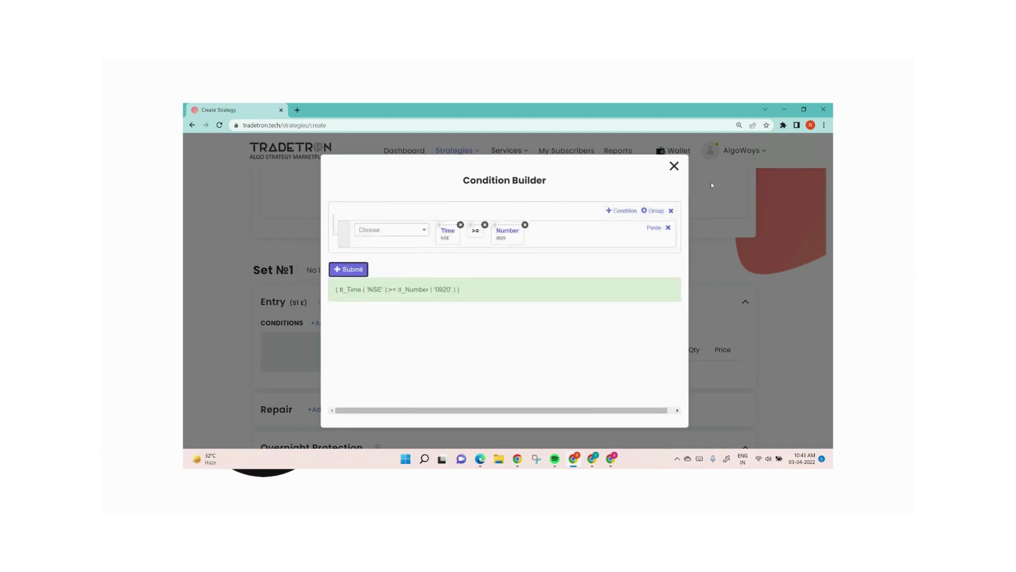
left_click(675, 167)
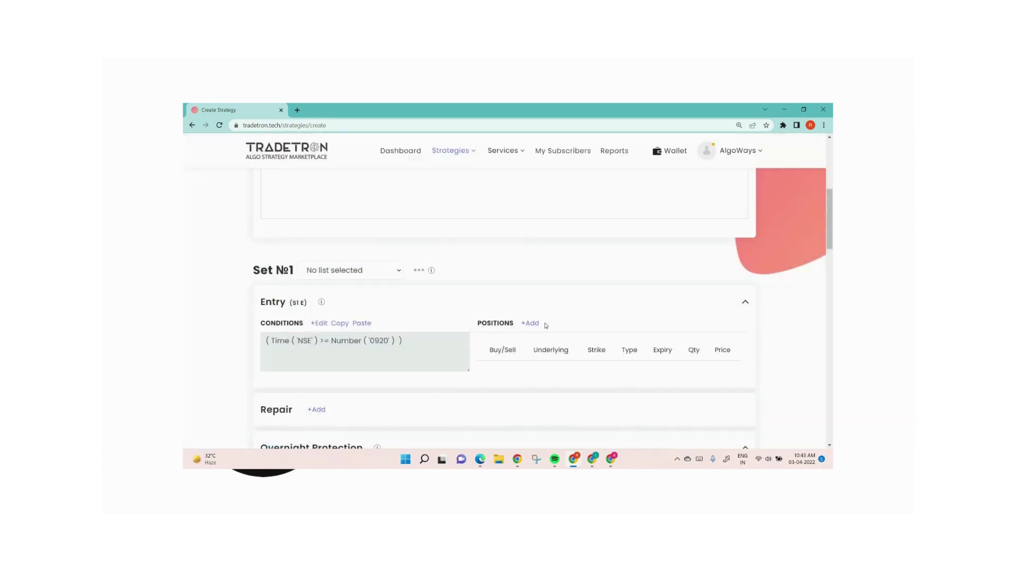
Step: Start a sell position for Set 1's entry on exchange NFO, type Call, with NIFTY 50 as the underlying
left_click(531, 324)
left_click(588, 202)
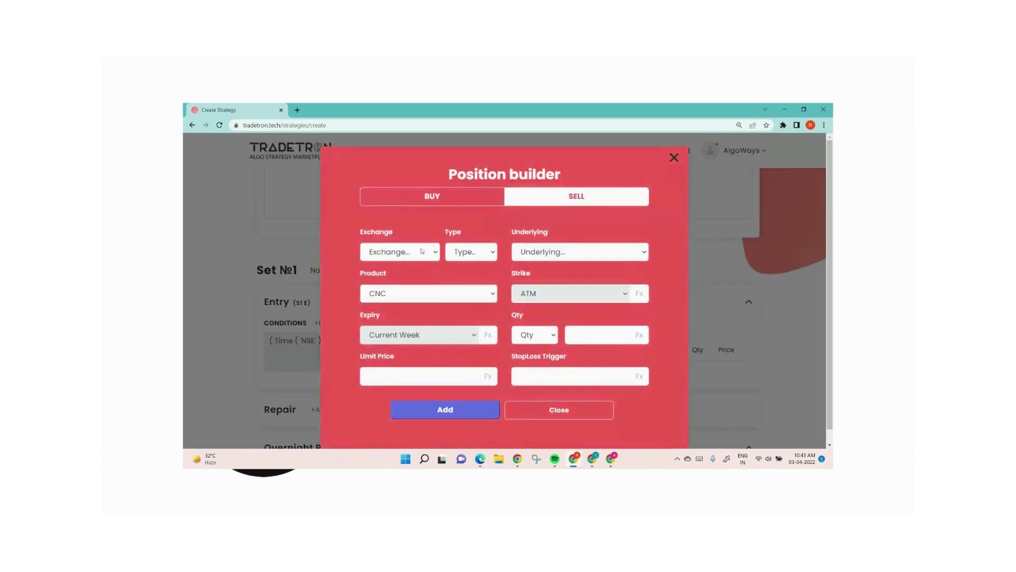
left_click(399, 251)
left_click(391, 302)
left_click(471, 254)
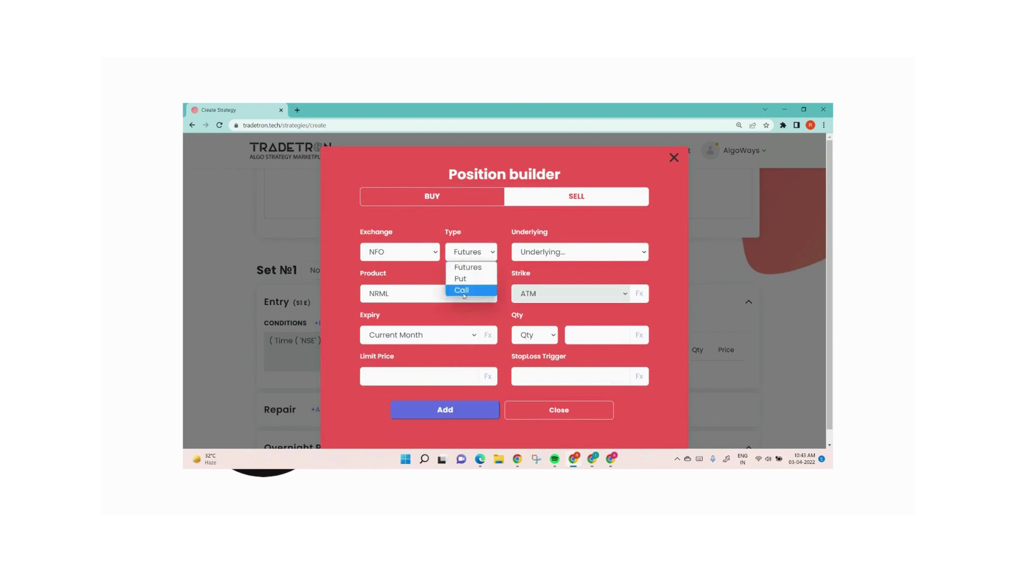
left_click(464, 291)
left_click(566, 252)
type("nifty")
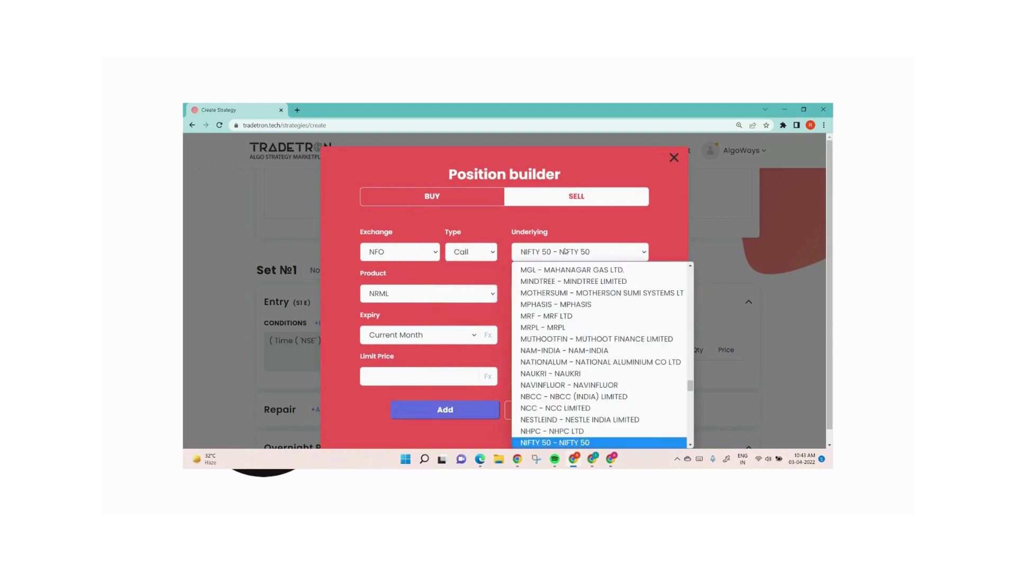
key("Return")
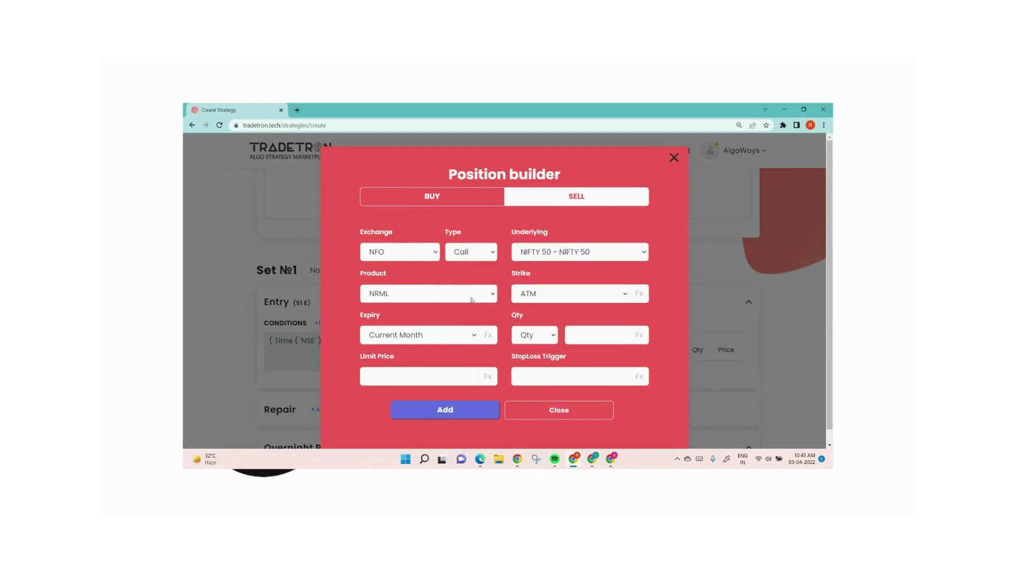
Step: Set the position's expiry to Current Week and quantity to 1 lot, add it and close the position builder
left_click(421, 335)
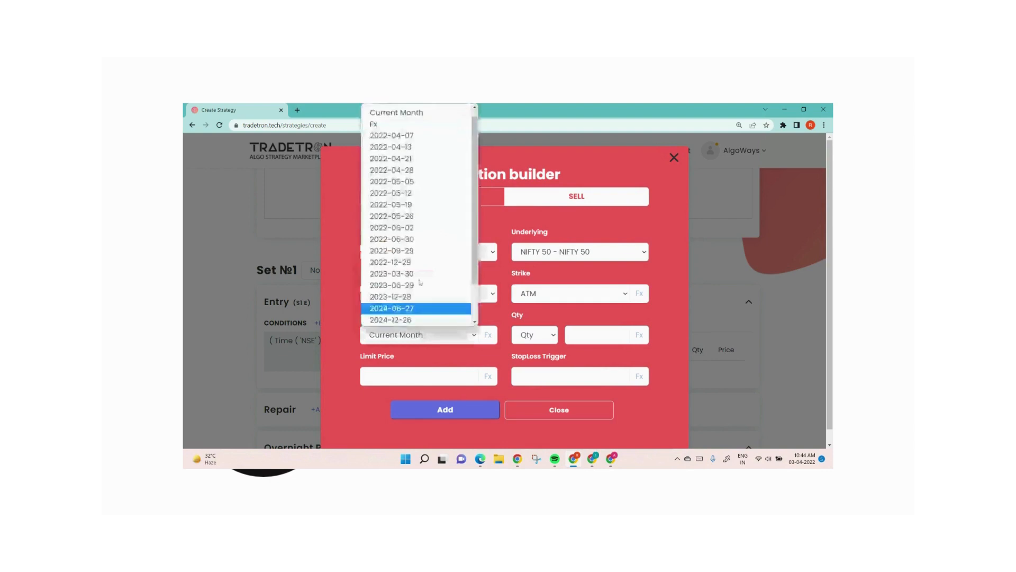
scroll(428, 123, "up", 1)
left_click(423, 111)
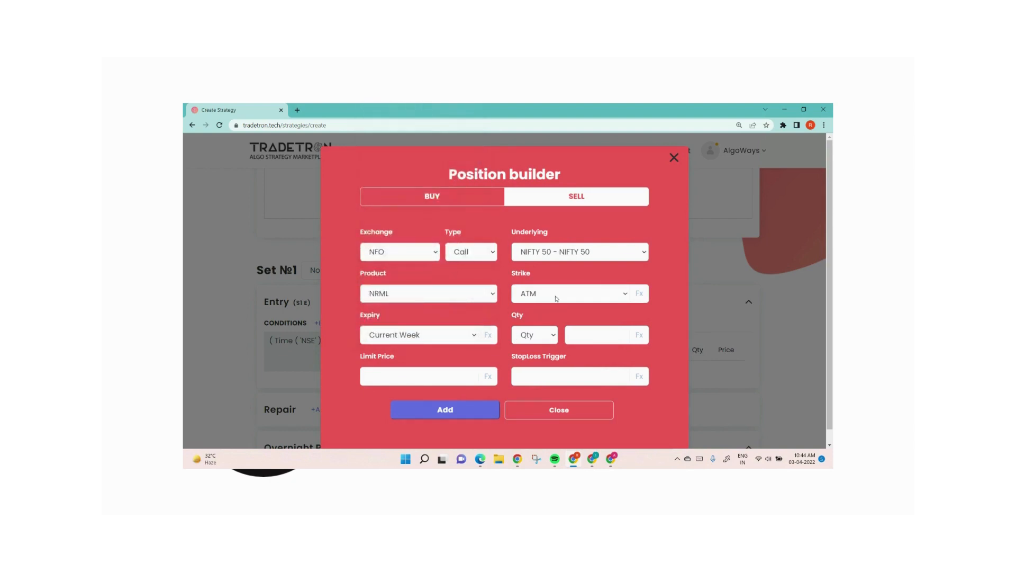
left_click(536, 340)
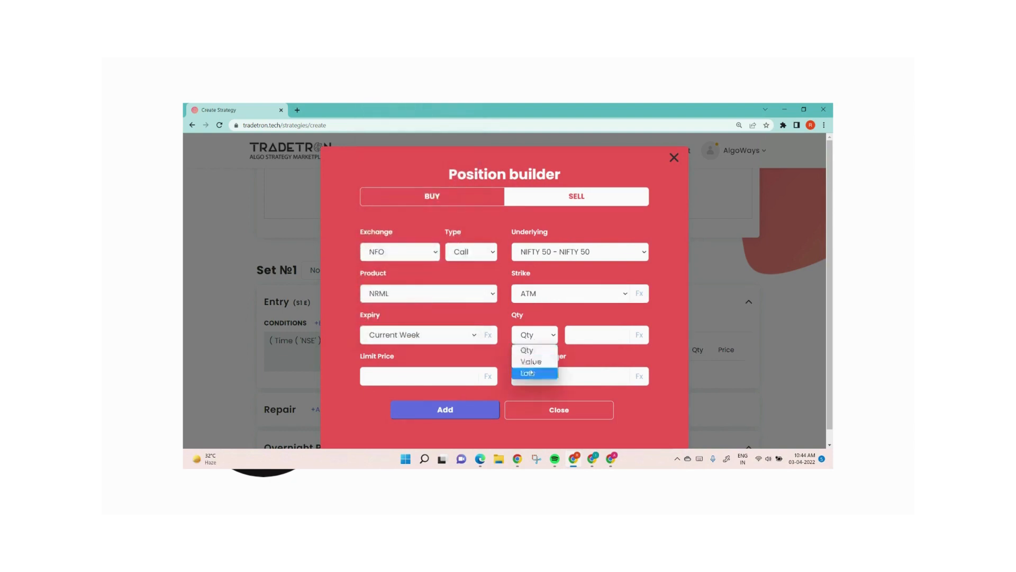
left_click(551, 360)
type("1")
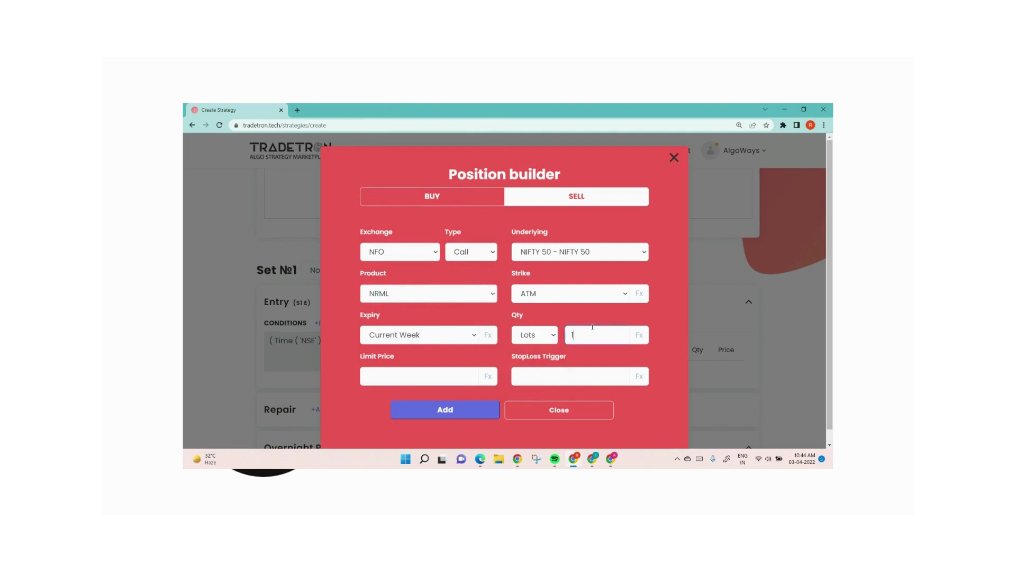
left_click(450, 410)
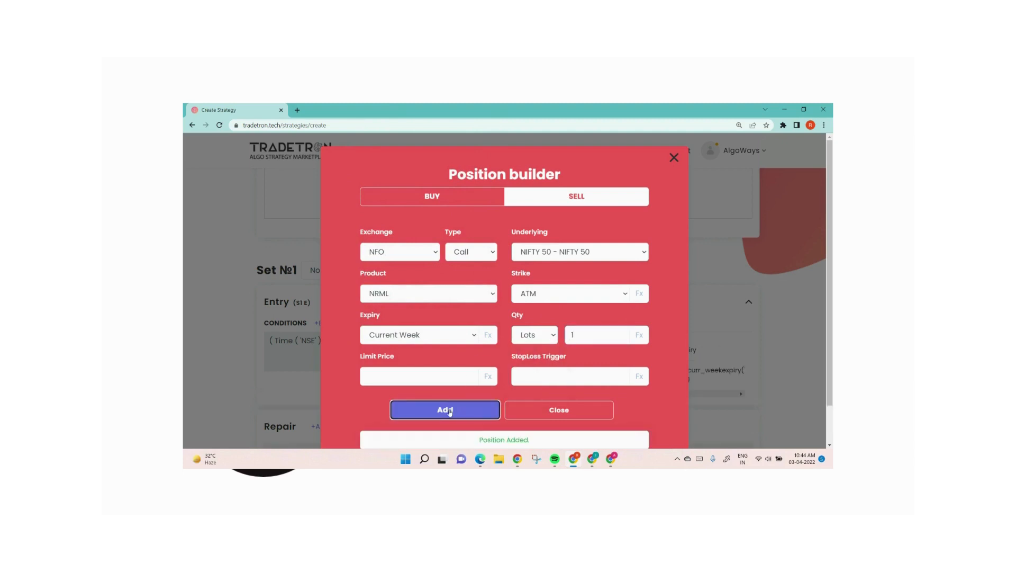
left_click(532, 404)
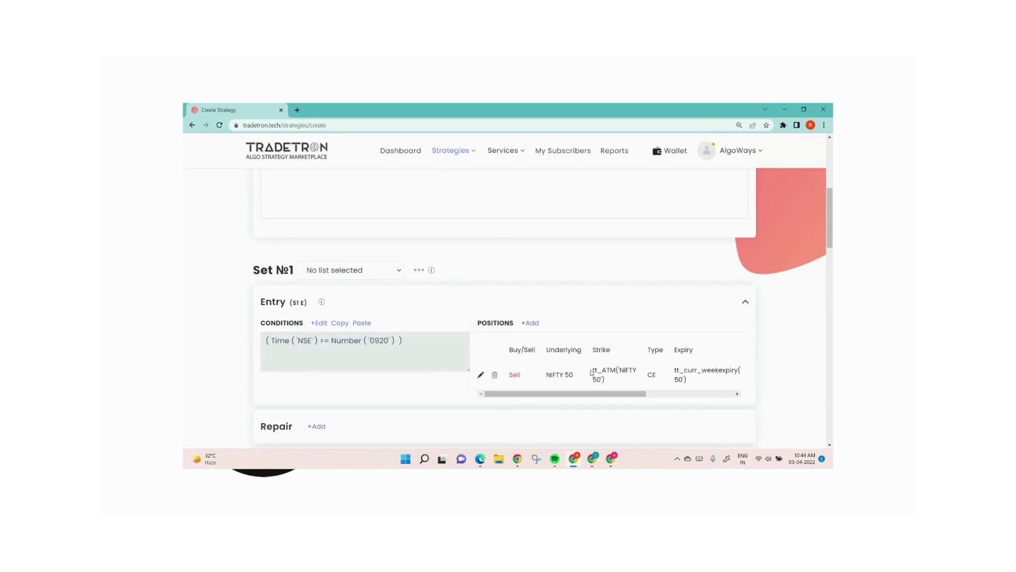
Step: Add a new set to the strategy and start Set 1's exit condition with the LTP keyword
scroll(511, 348, "down", 5)
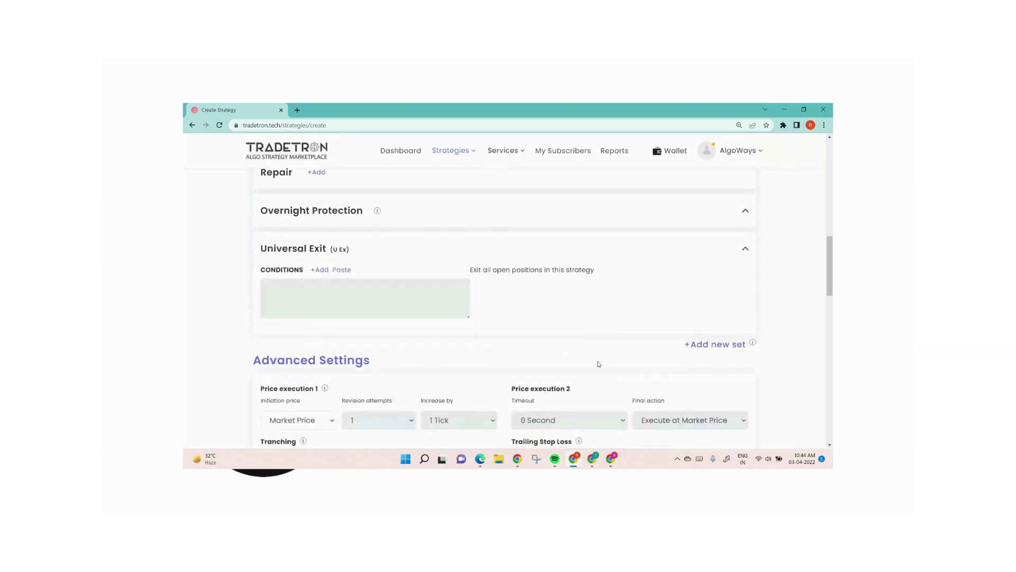
left_click(741, 345)
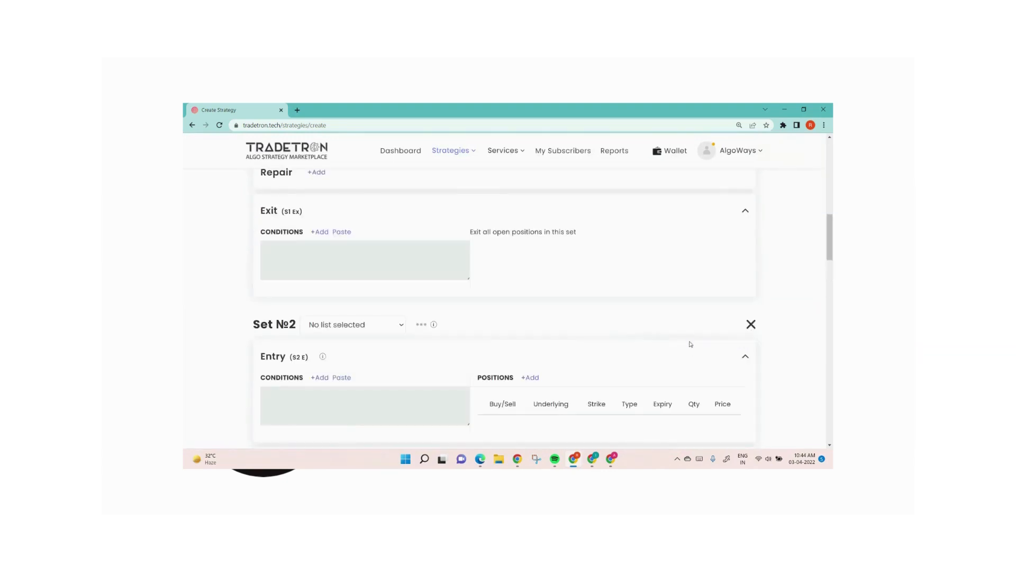
left_click(323, 231)
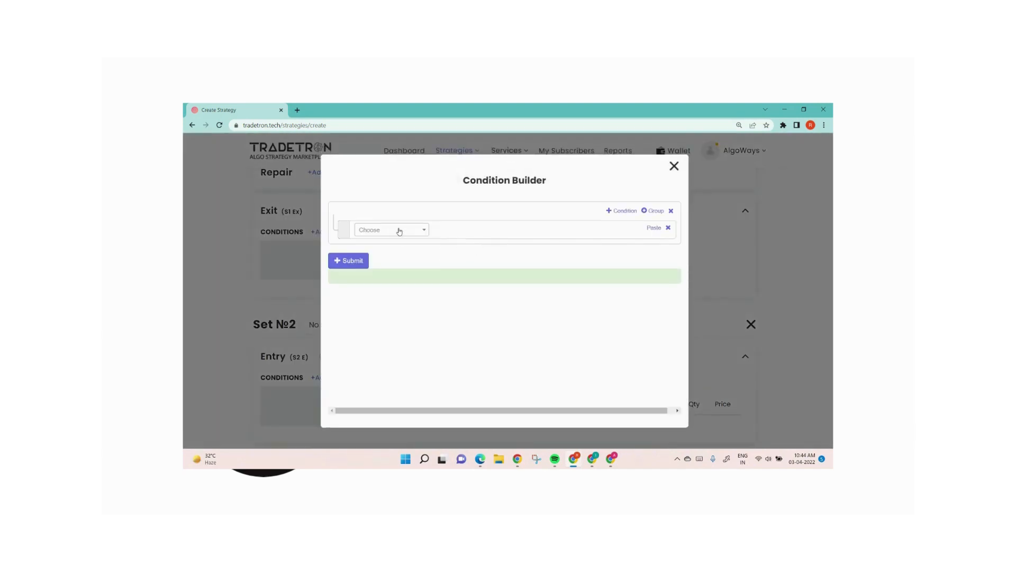
left_click(399, 231)
type("ltp")
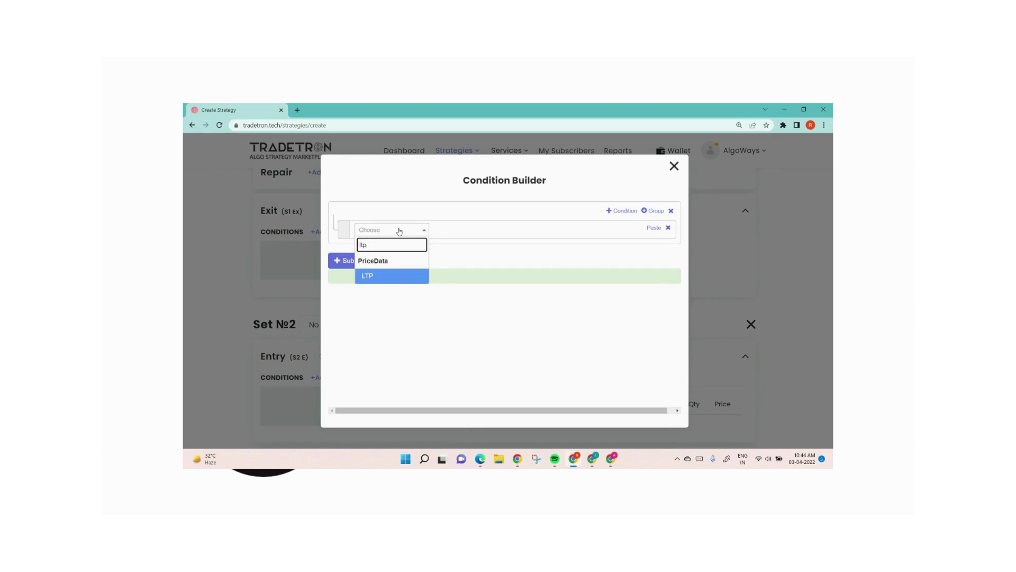
key("Return")
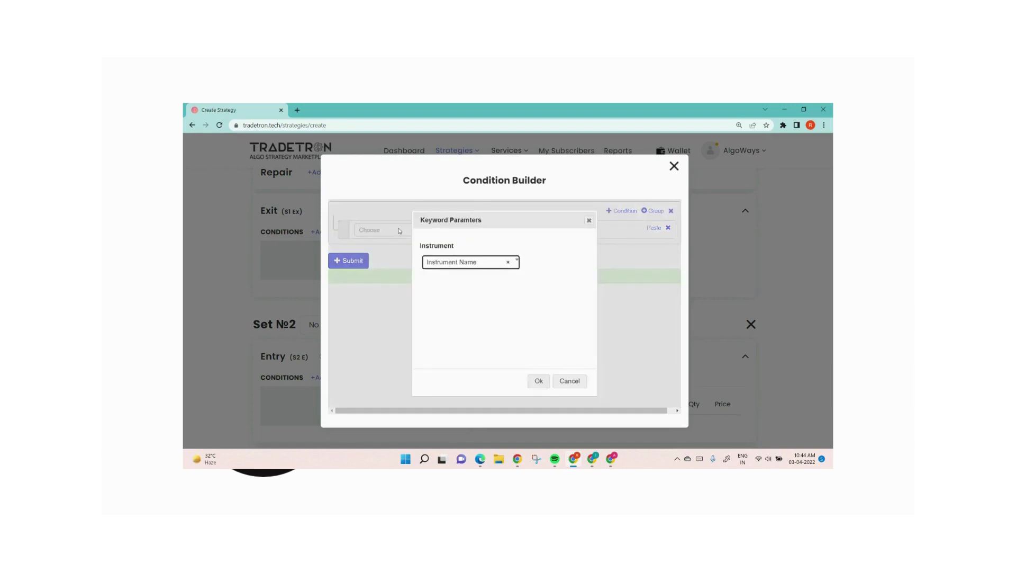
Step: Set the LTP keyword's instrument to Traded Instrument Name and confirm the parameters
key("Return")
key("Down")
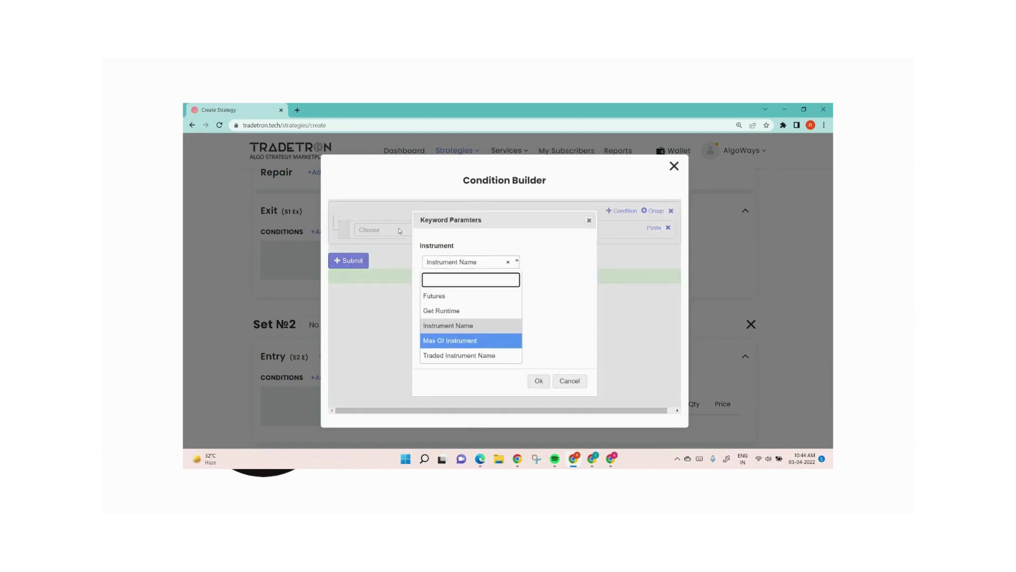
key("Down")
key("Return")
key("Tab")
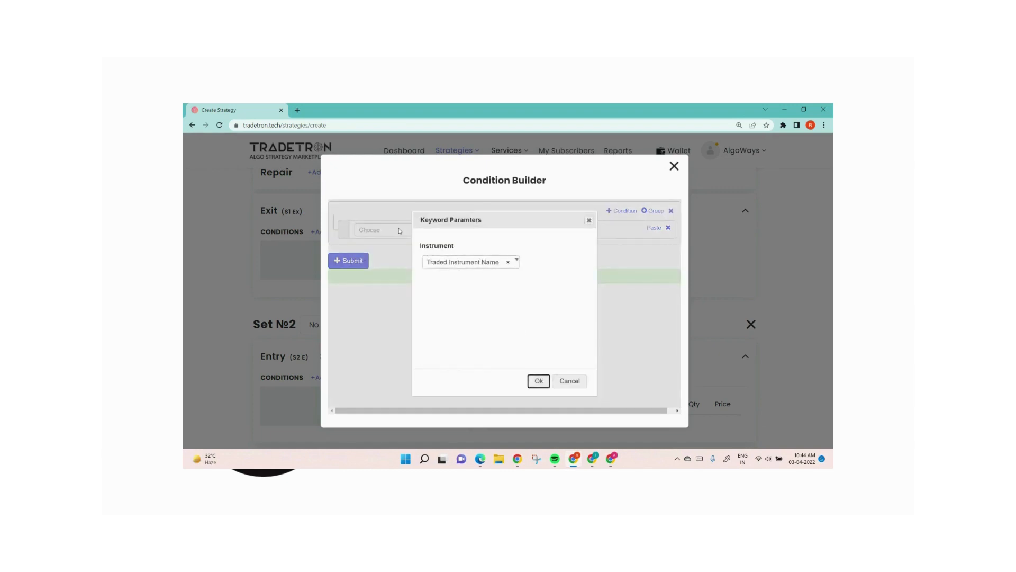
key("Return")
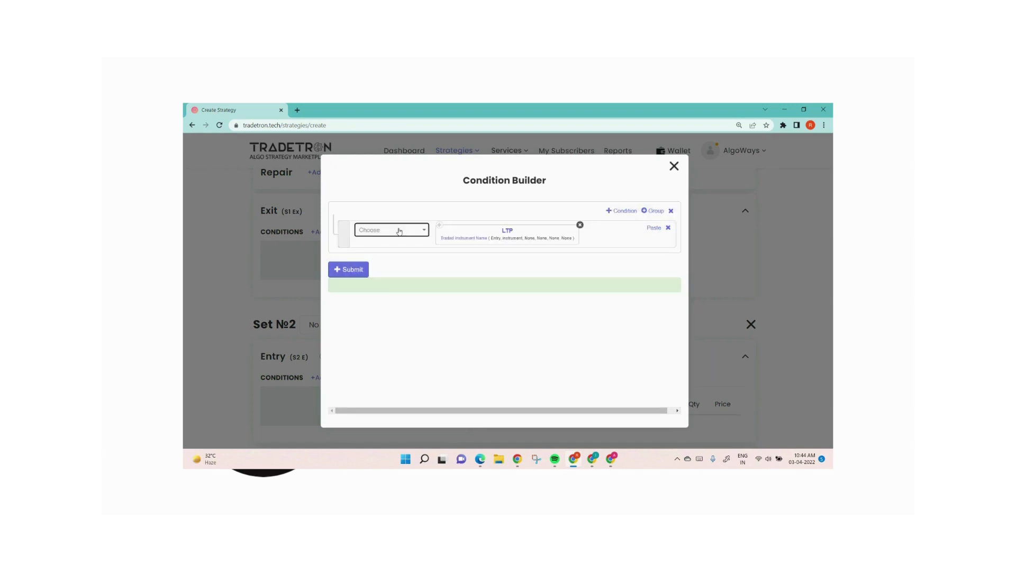
Step: Set the Traded Instrument Name parameters to set number 1, condition number 1 and leg number 1
left_click(458, 239)
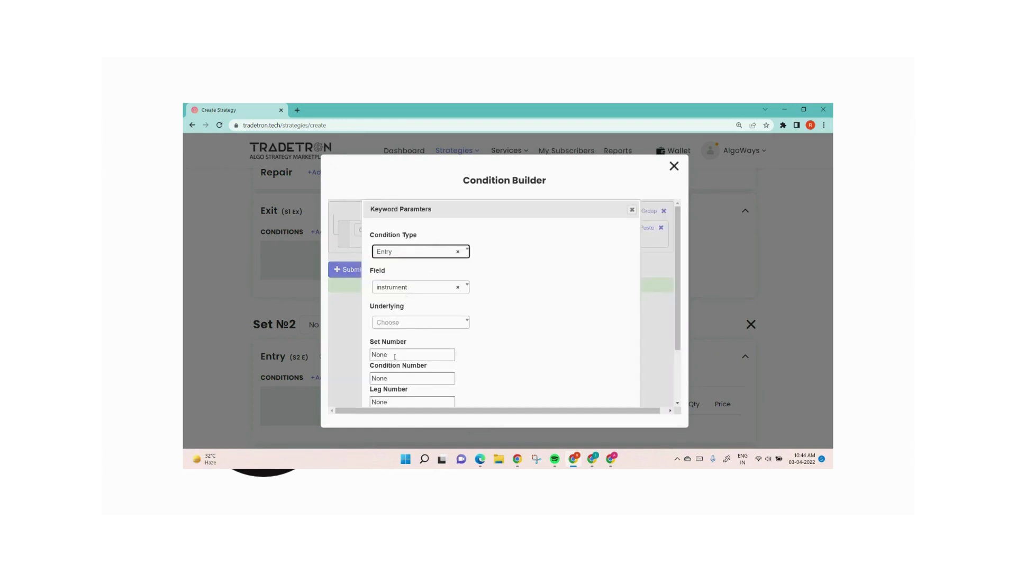
key("Tab")
key("Tab")
key("Tab")
type("1")
key("Tab")
type("1")
key("Tab")
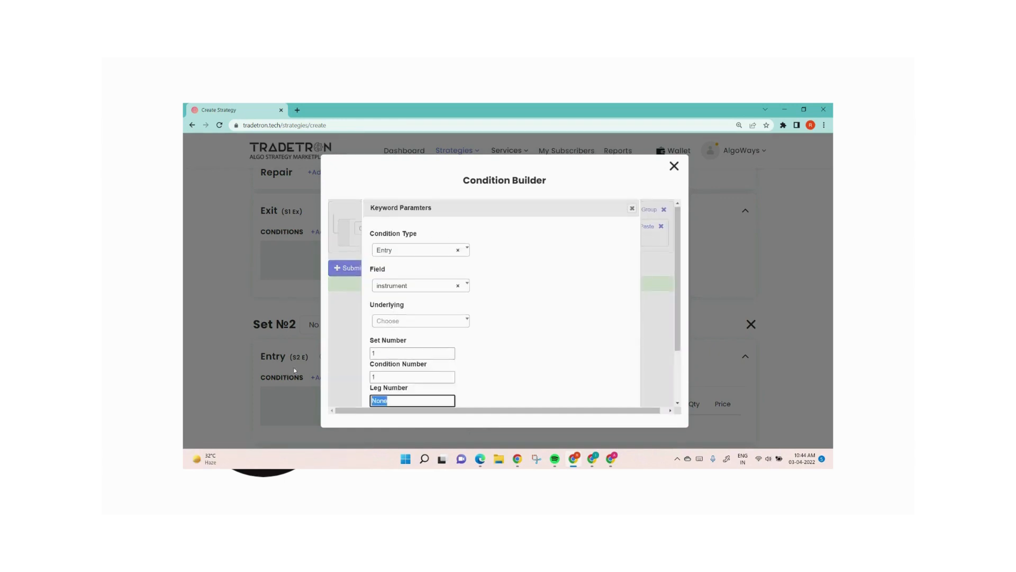
type("1")
scroll(465, 357, "down", 3)
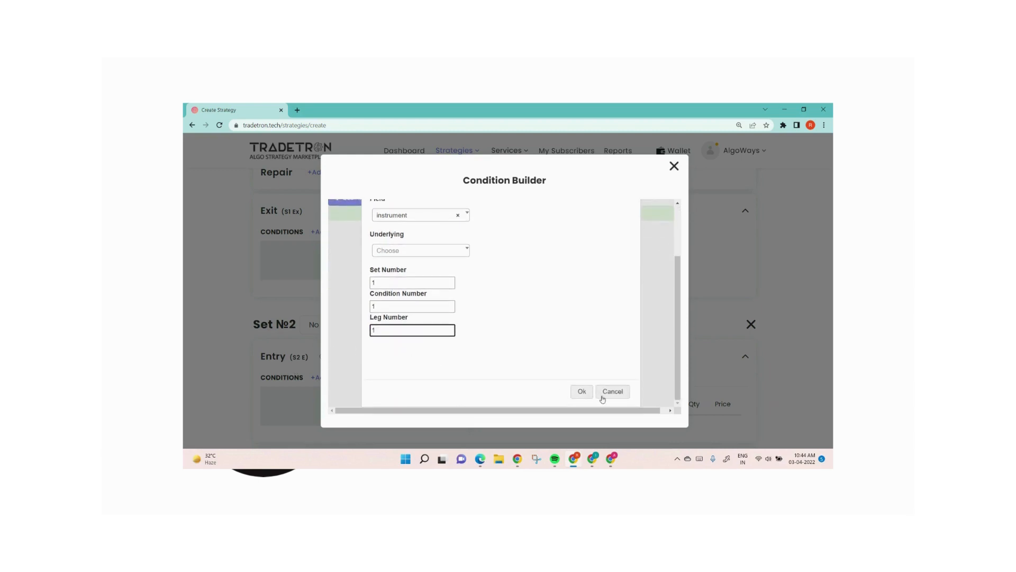
left_click(581, 390)
Step: Add the > operator after the LTP keyword in Set 1's exit condition
left_click(394, 231)
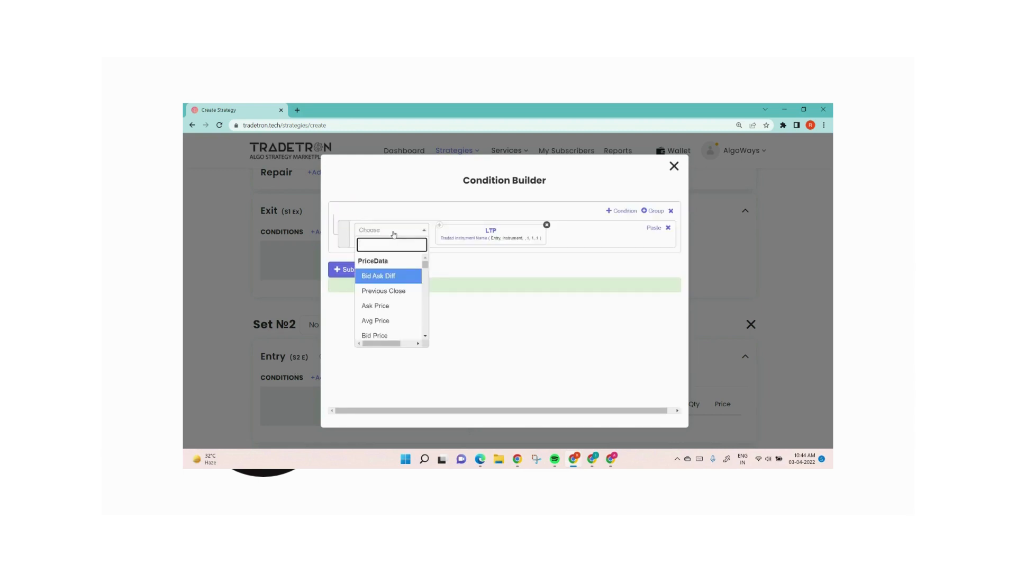
type(">")
key("Return")
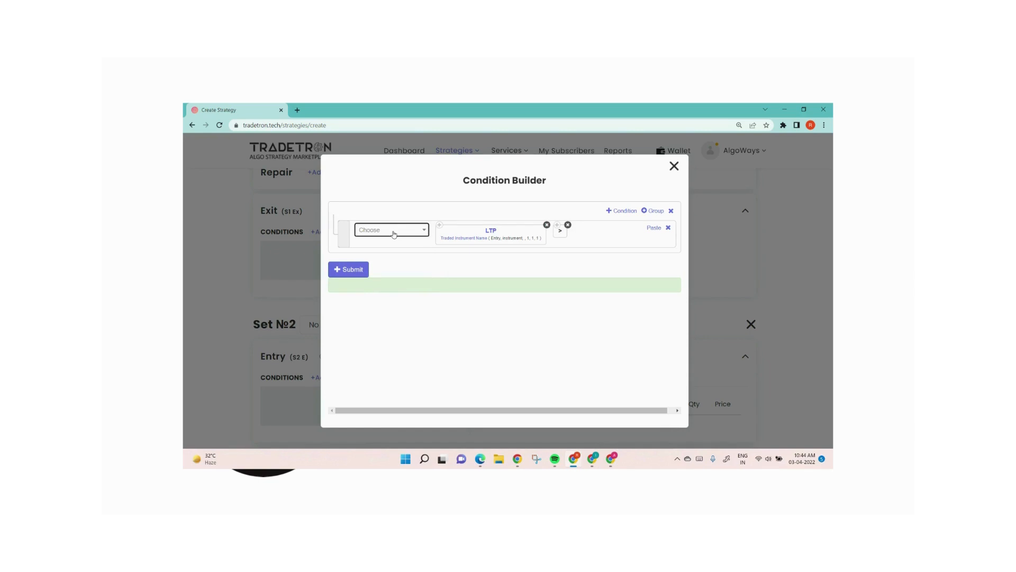
Step: Add the Traded Instrument keyword after the > operator in Set 1's exit condition
left_click(394, 234)
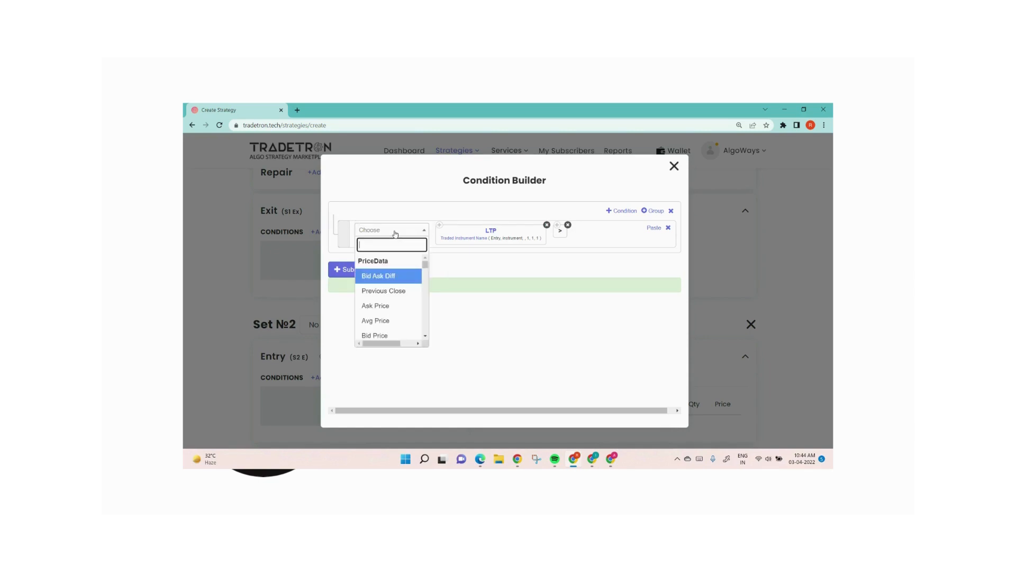
type("trade")
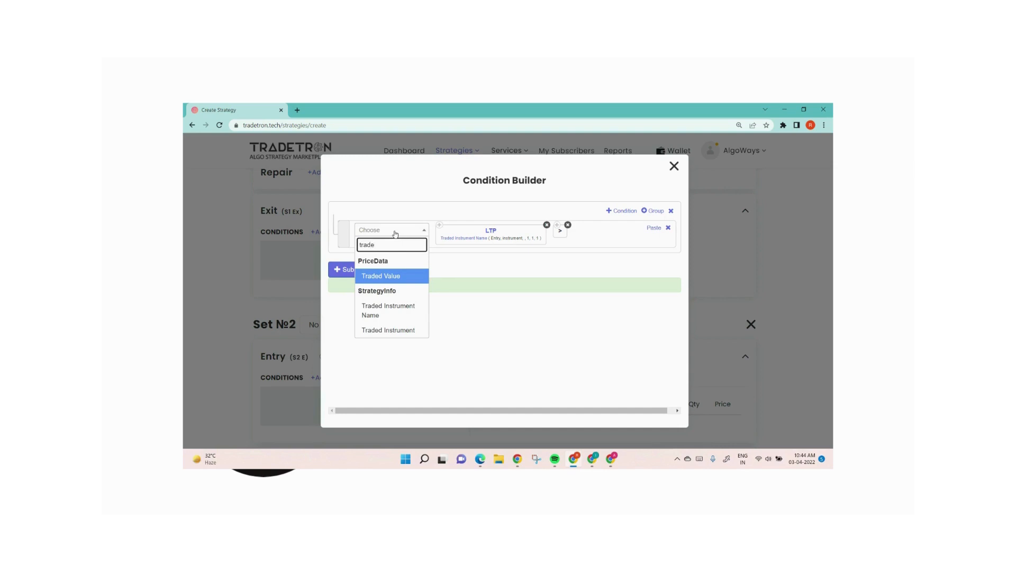
key("Down")
key("Down")
key("Return")
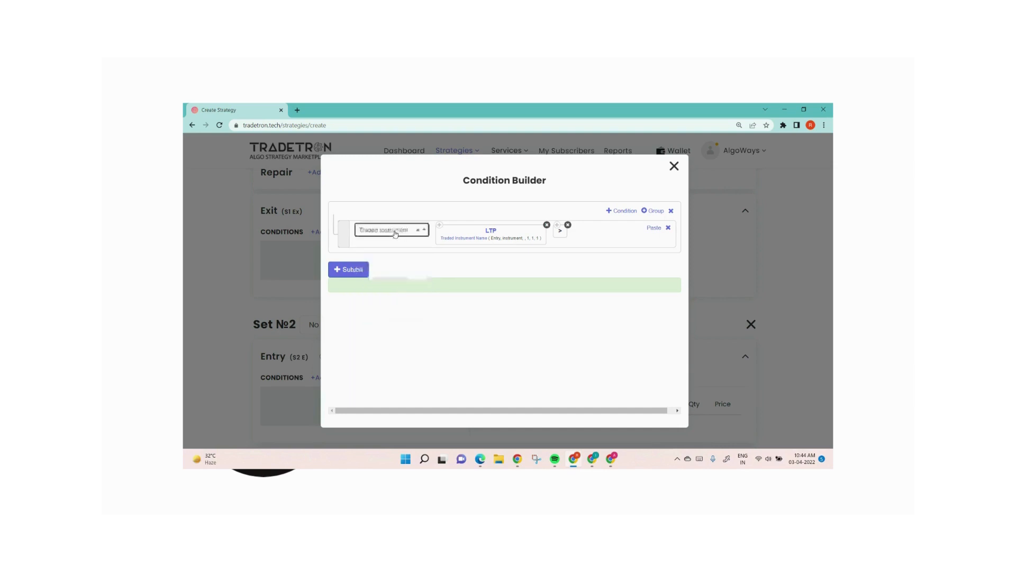
key("Tab")
Step: Set the Traded Instrument keyword to set number 1, condition number 1 and leg number 1, and confirm the parameters
key("Tab")
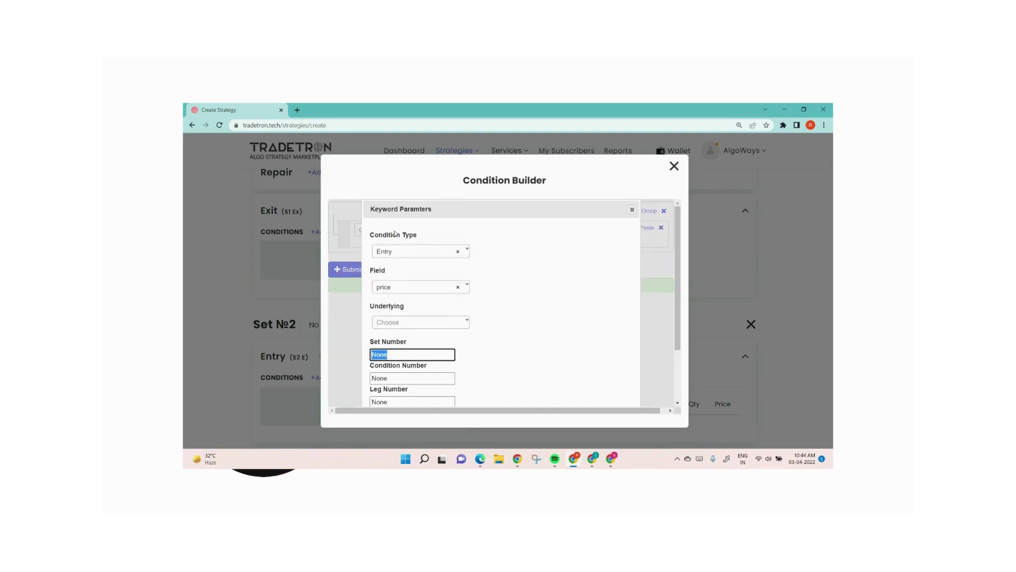
type("1")
key("Tab")
type("1")
key("Tab")
type("1")
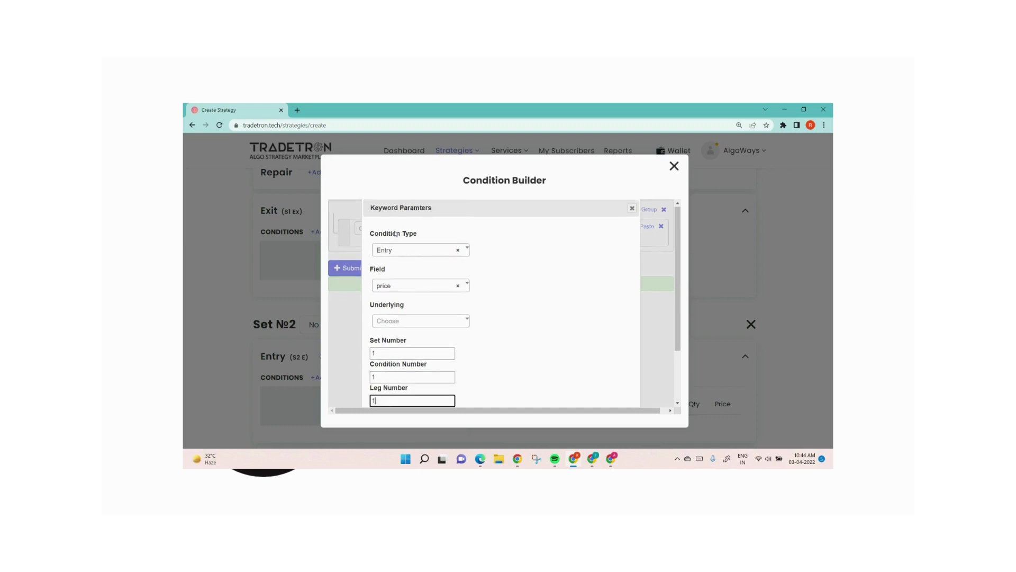
key("Tab")
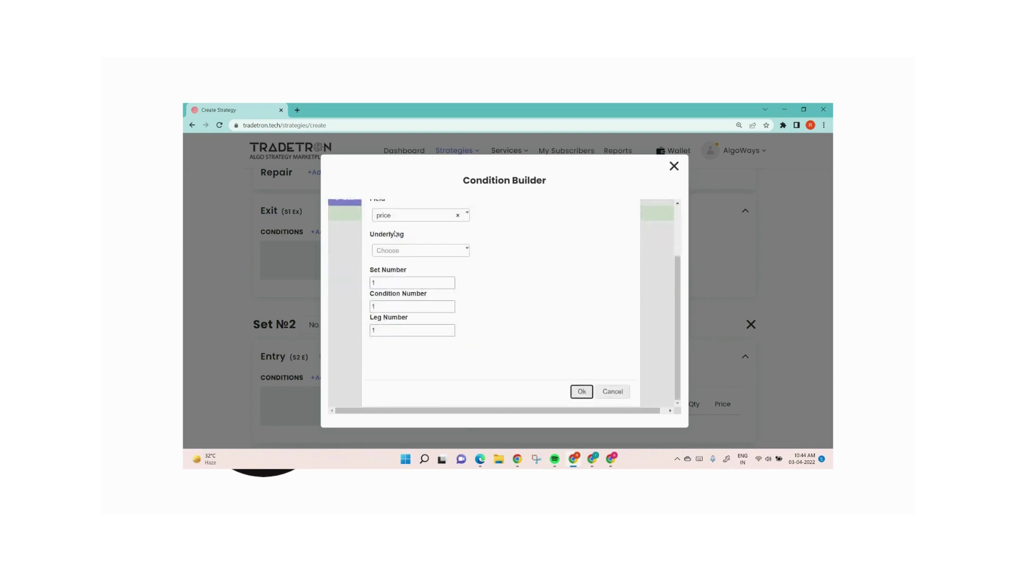
left_click(574, 395)
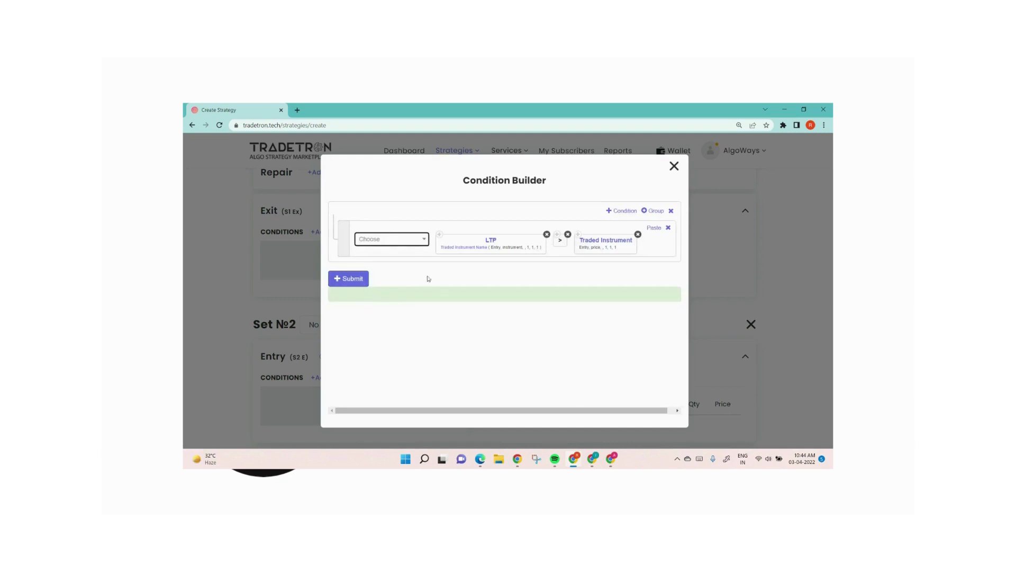
Step: Multiply the Traded Instrument price by a Number keyword of 1.20, then submit the exit condition and close the Condition Builder
left_click(402, 244)
type("*")
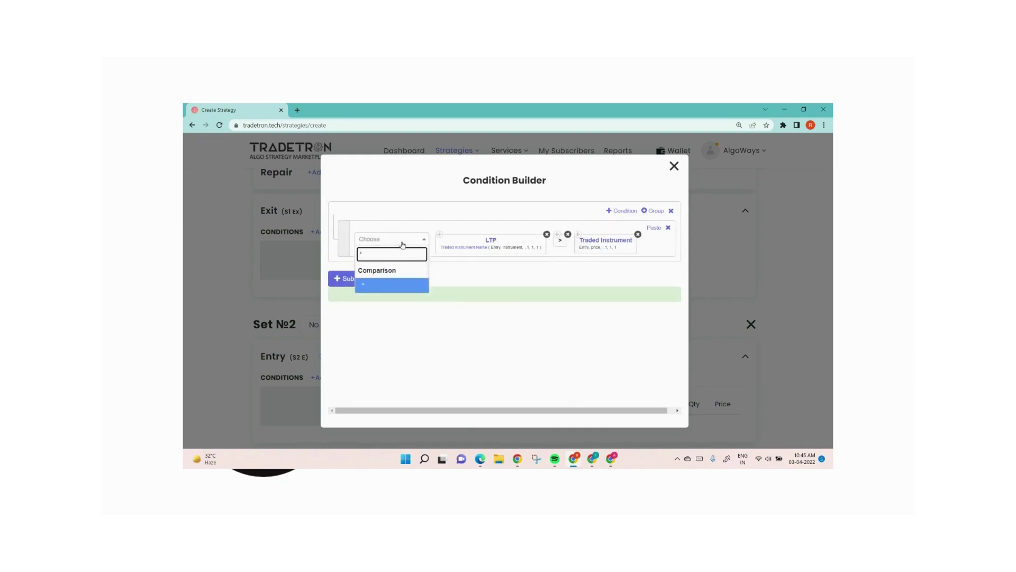
left_click(413, 286)
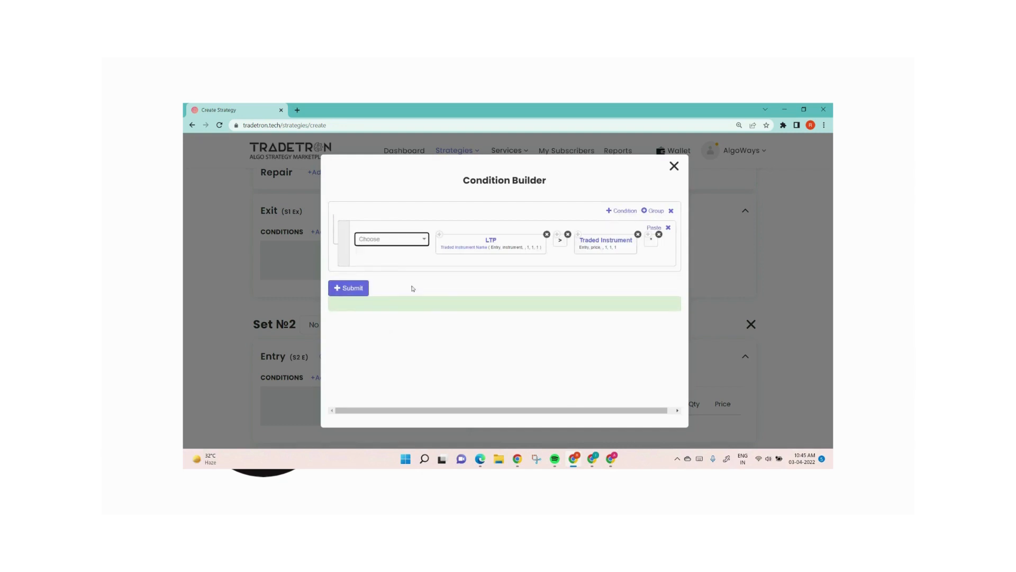
left_click(390, 240)
type("numb")
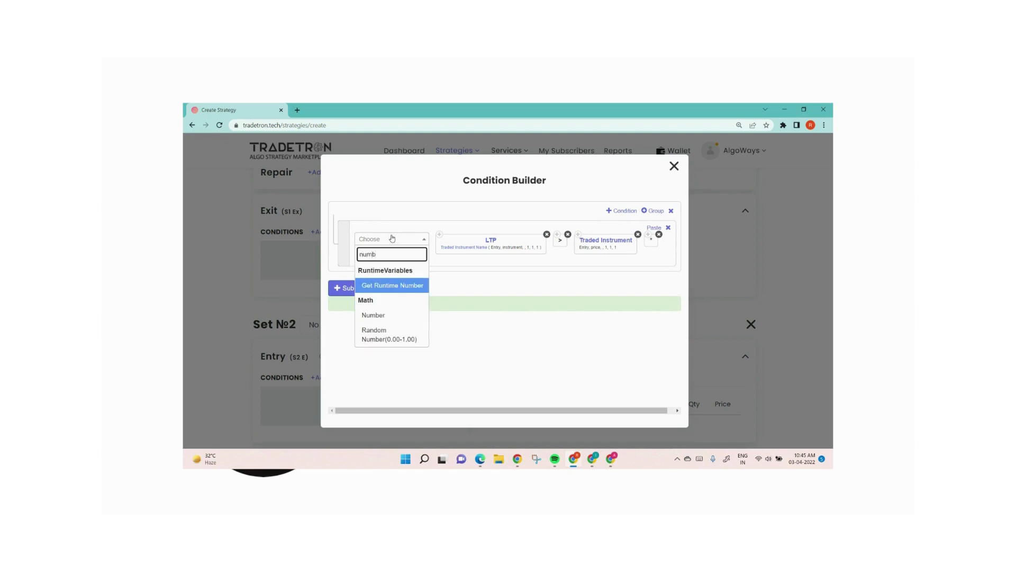
key("Down")
key("Return")
type("1.")
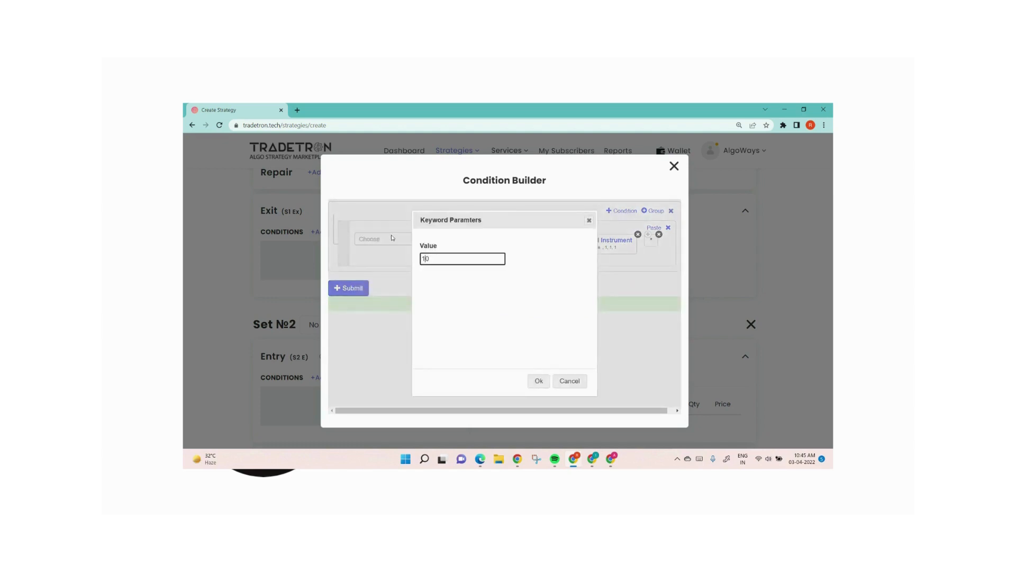
type("2")
left_click(541, 382)
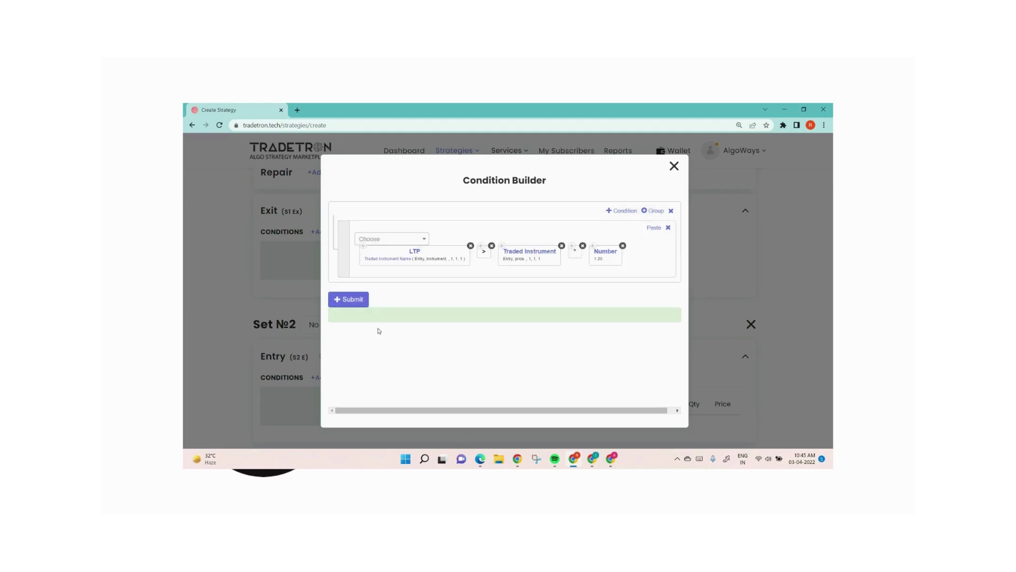
left_click(363, 300)
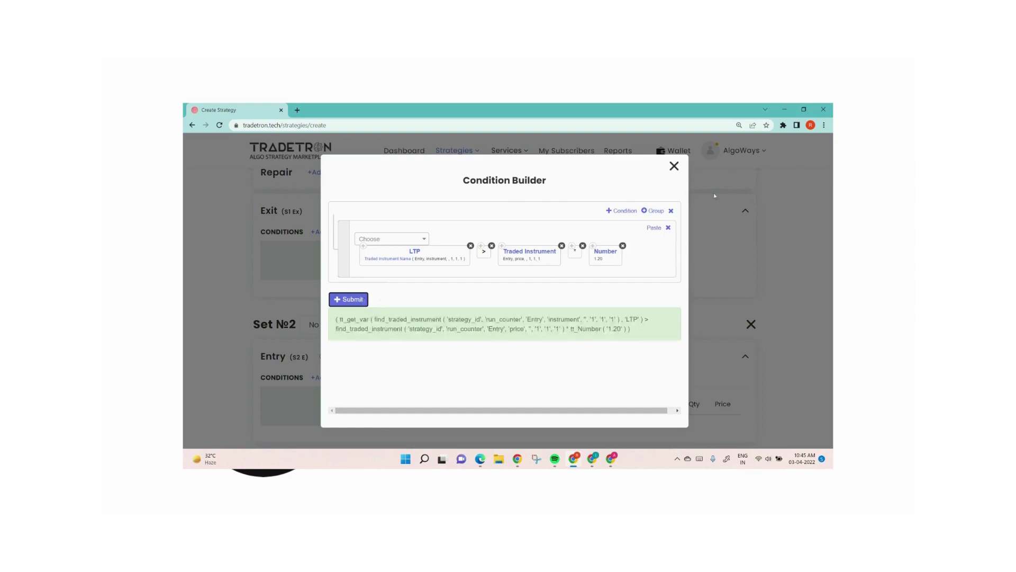
left_click(675, 167)
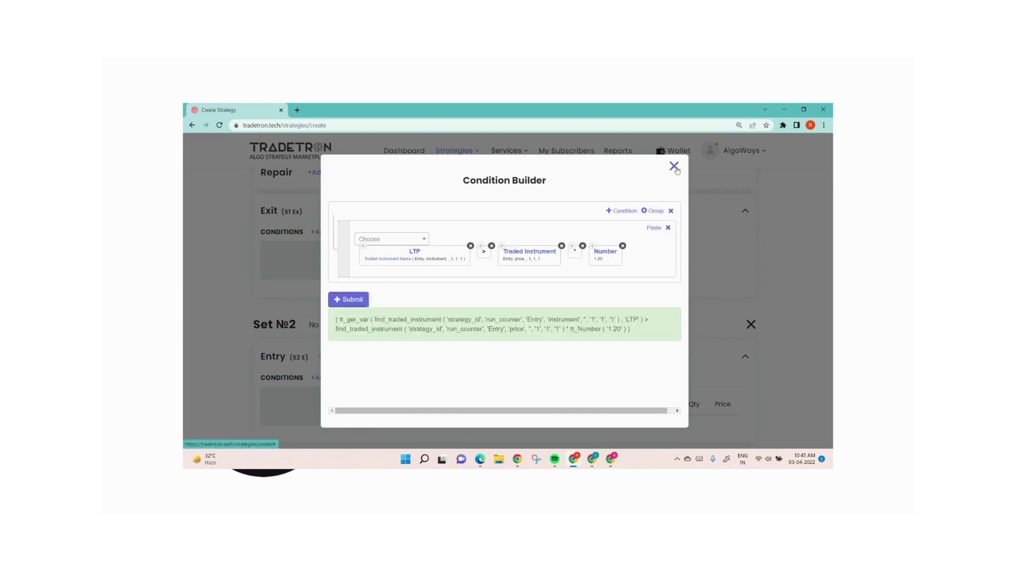
Step: Review Set 1's entry condition, its NIFTY 50 sell position and the exit condition
scroll(592, 288, "up", 10)
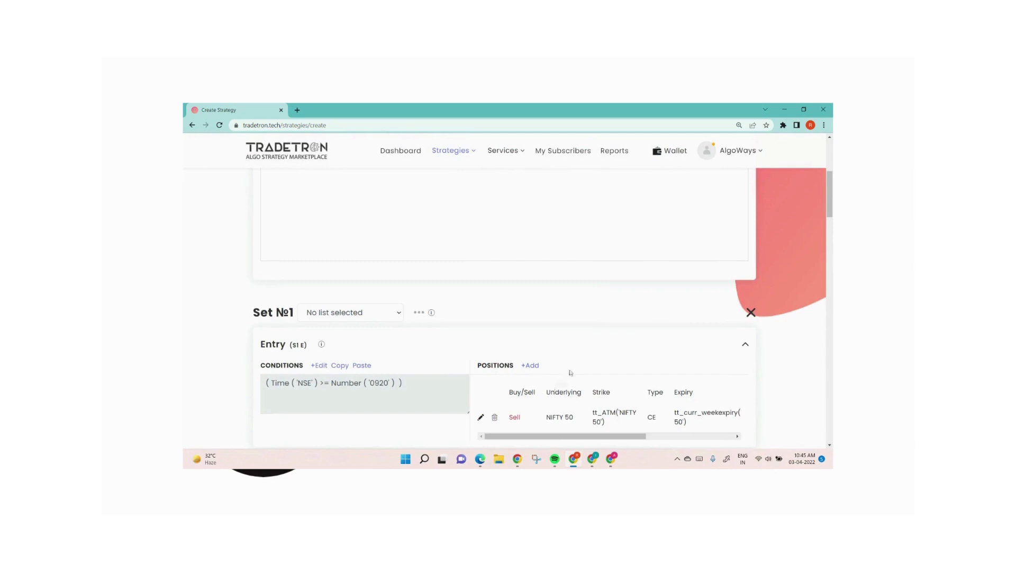
scroll(571, 372, "down", 2)
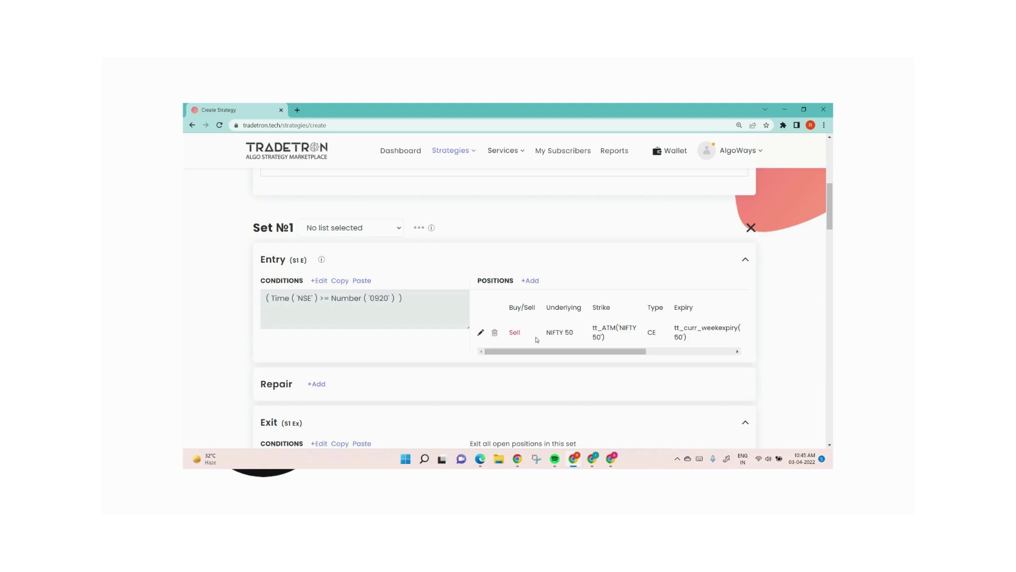
scroll(536, 339, "down", 3)
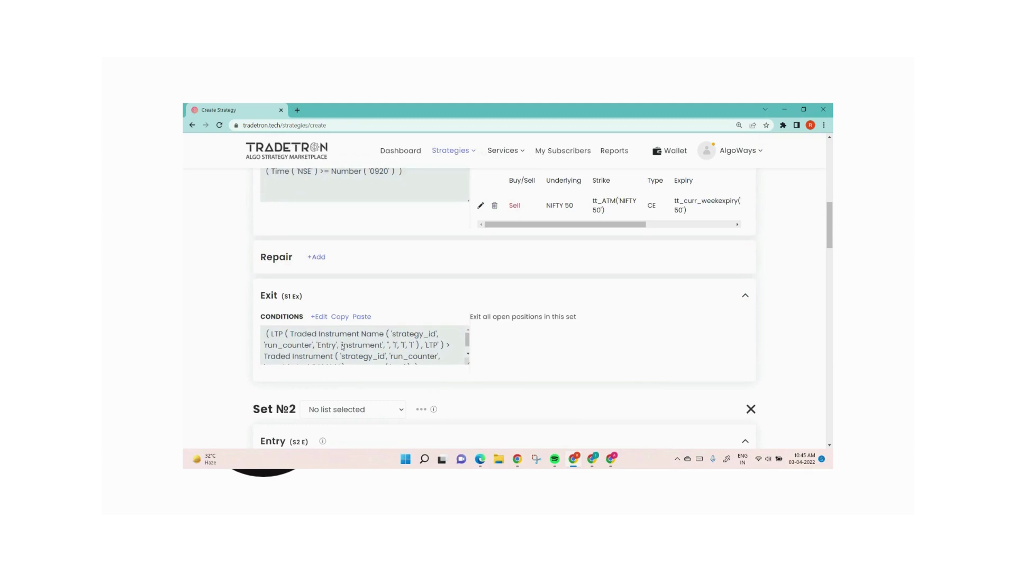
scroll(465, 367, "up", 3)
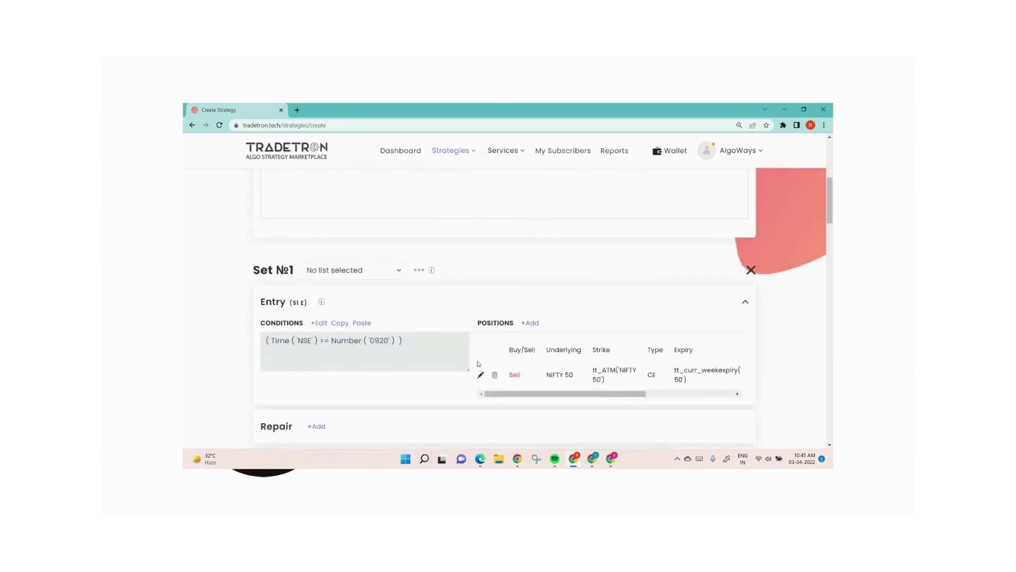
scroll(491, 361, "down", 3)
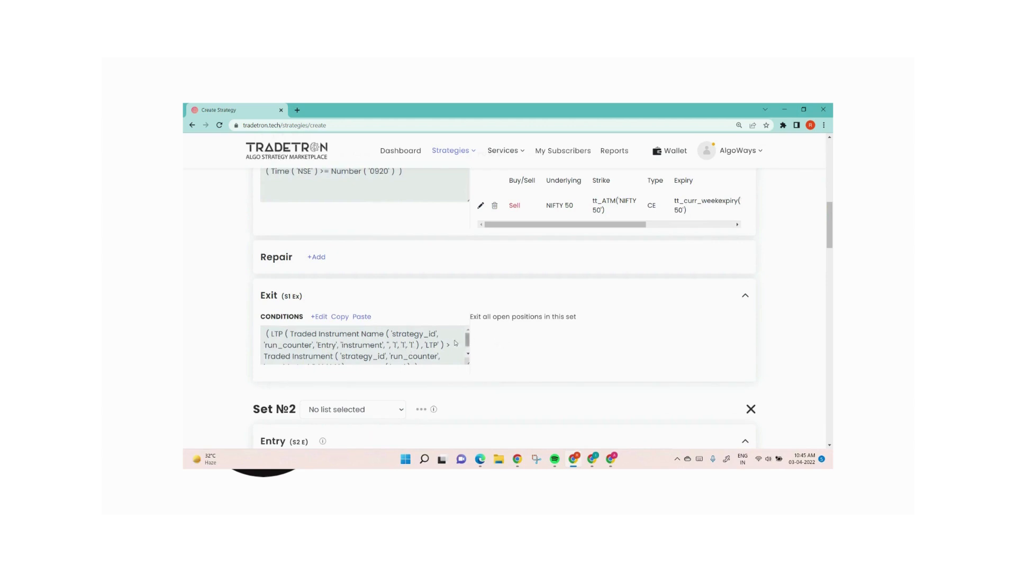
scroll(277, 286, "up", 2)
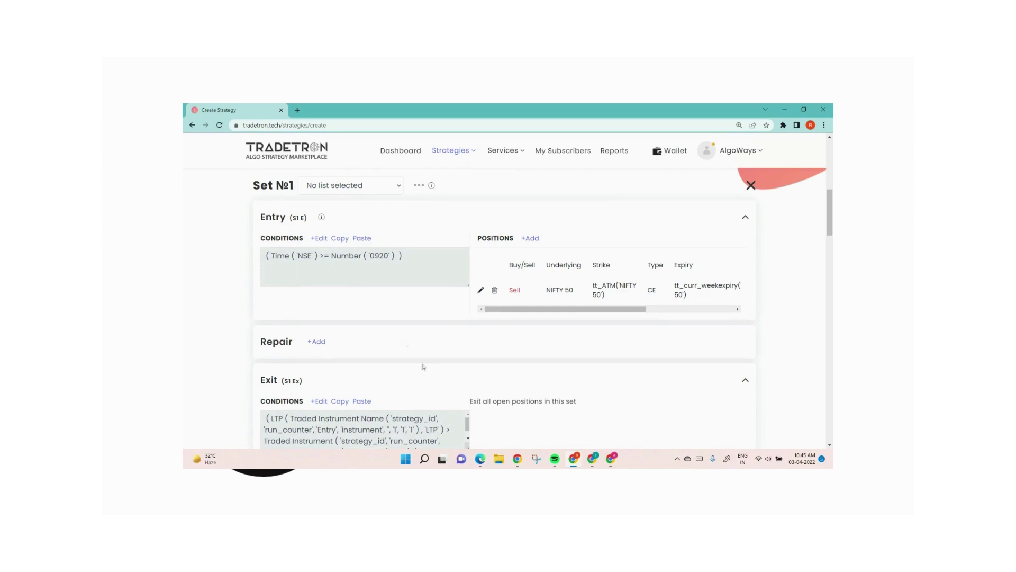
scroll(435, 363, "down", 2)
scroll(381, 353, "up", 3)
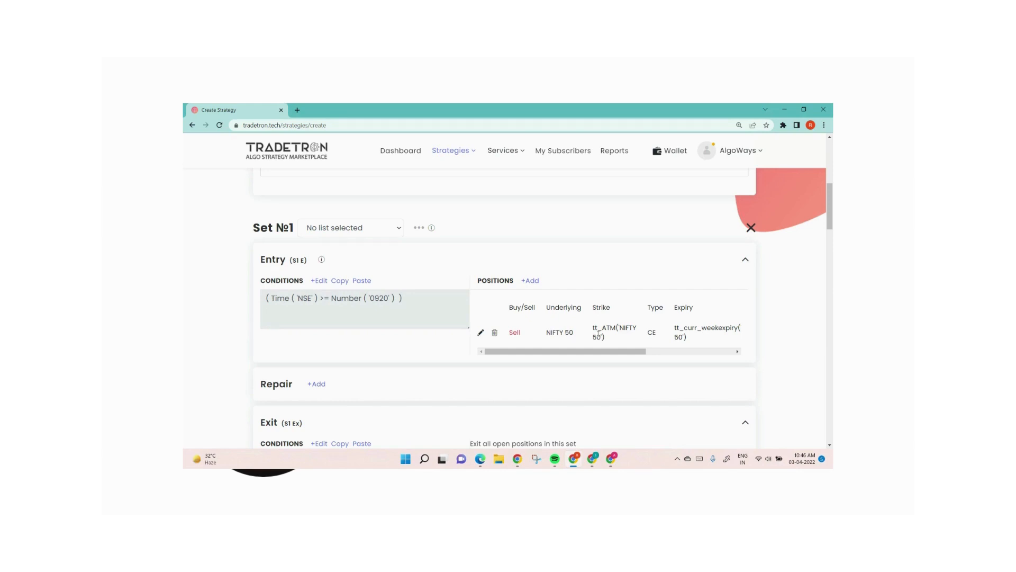
scroll(599, 332, "down", 1)
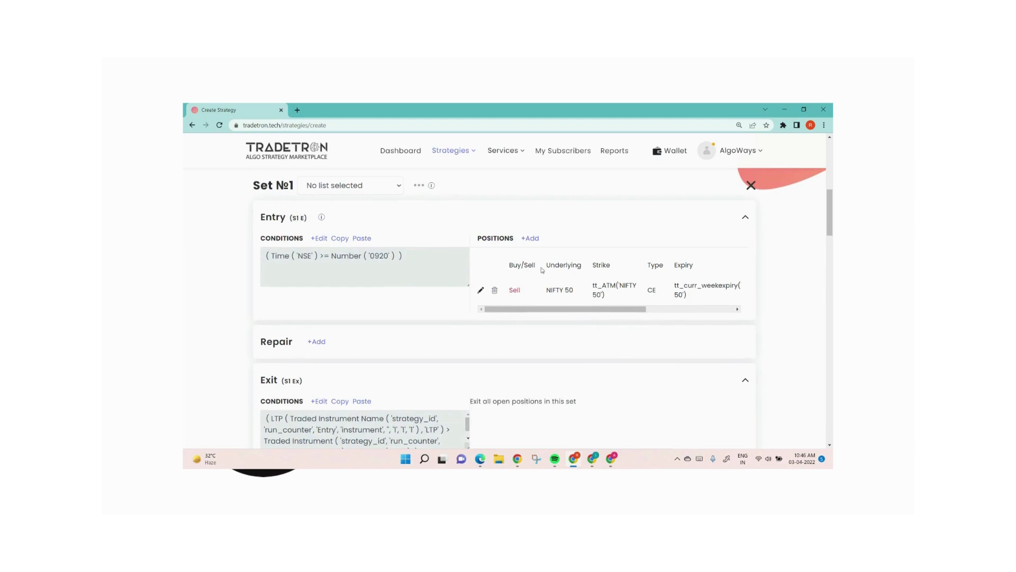
scroll(361, 408, "down", 1)
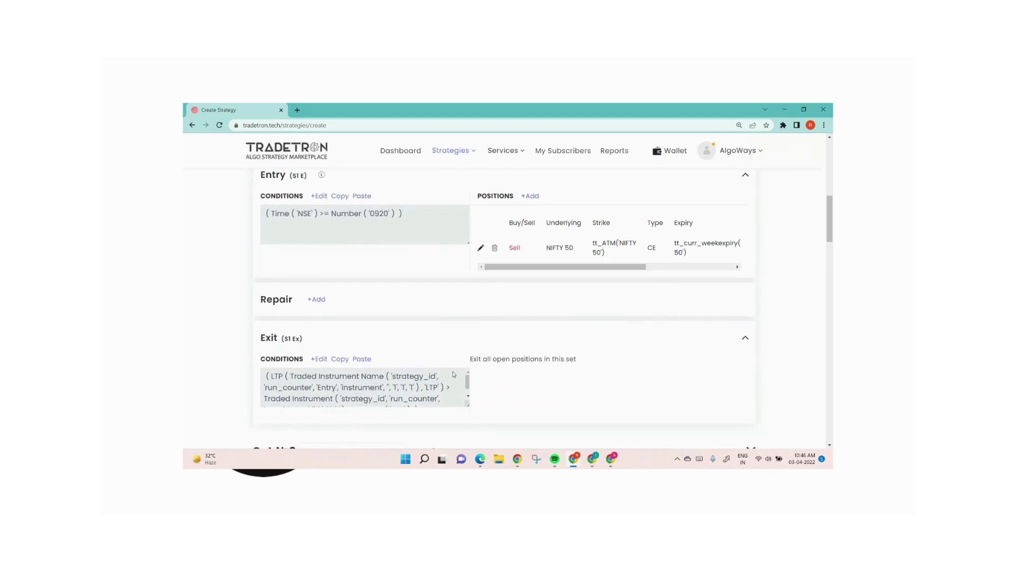
Step: Reopen Set 1's exit condition, add a second condition row and join the rows with OR
left_click(320, 359)
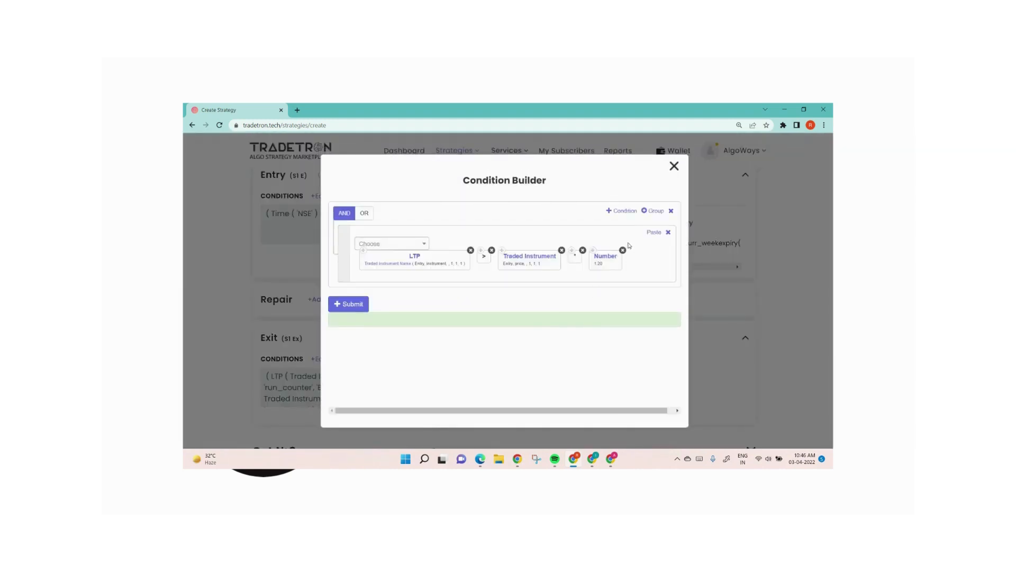
left_click(627, 211)
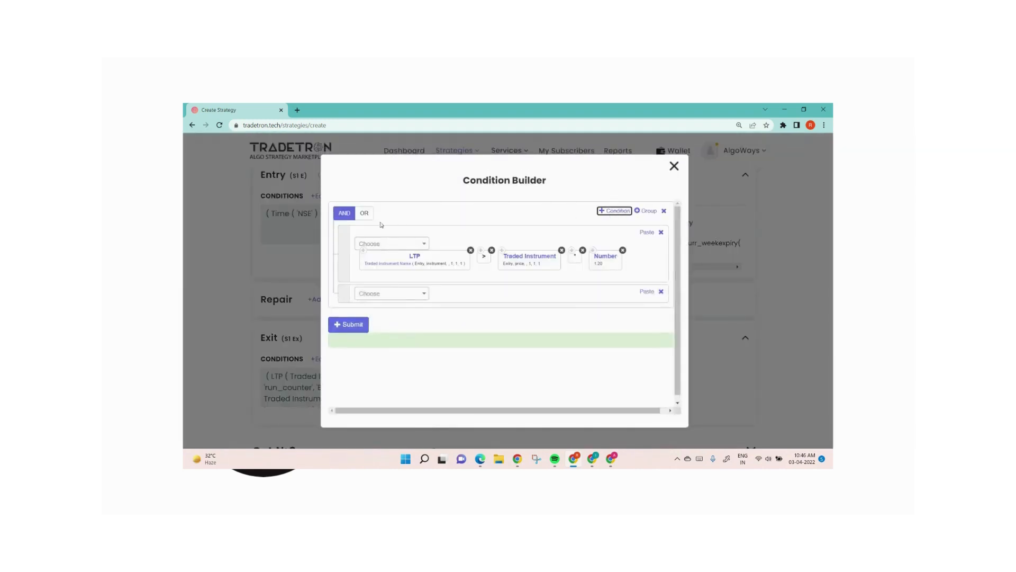
left_click(365, 213)
Step: Copy the LTP block from the first condition into the second row and add the < operator after it
left_click(365, 251)
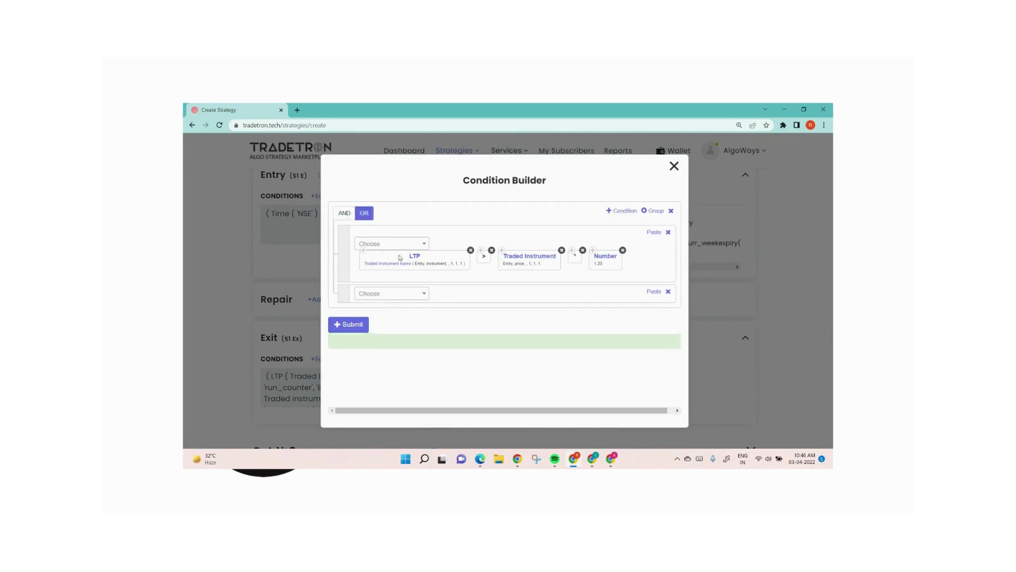
left_click(646, 292)
left_click(378, 294)
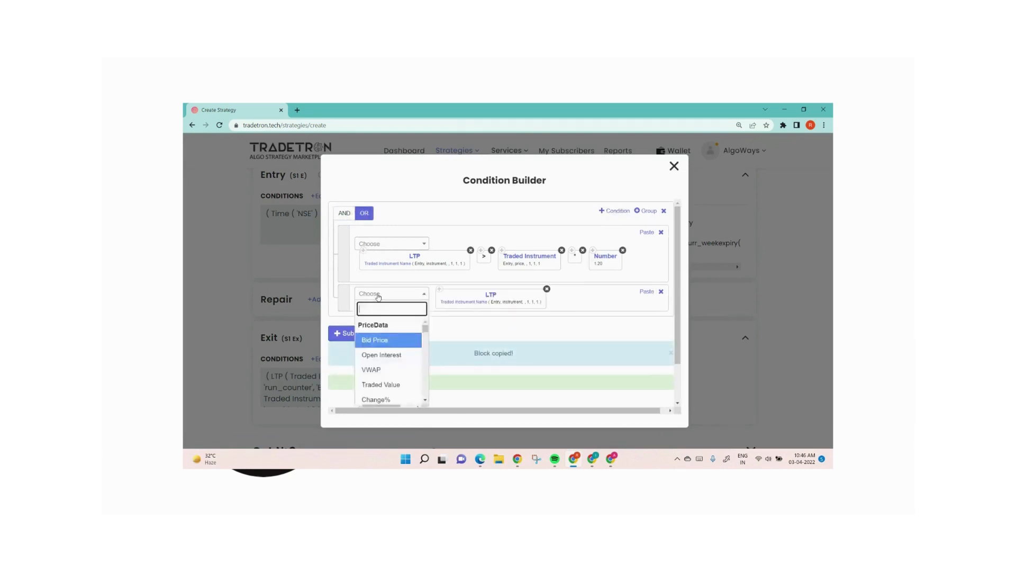
type("<")
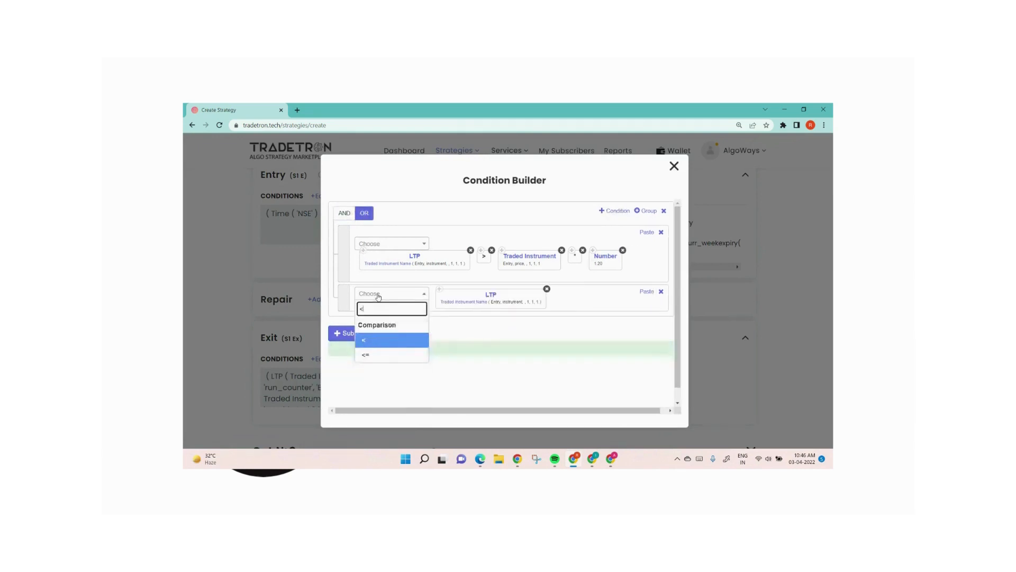
left_click(385, 339)
Step: Copy the Traded Instrument block into the second condition row and add the * operator after it
left_click(502, 251)
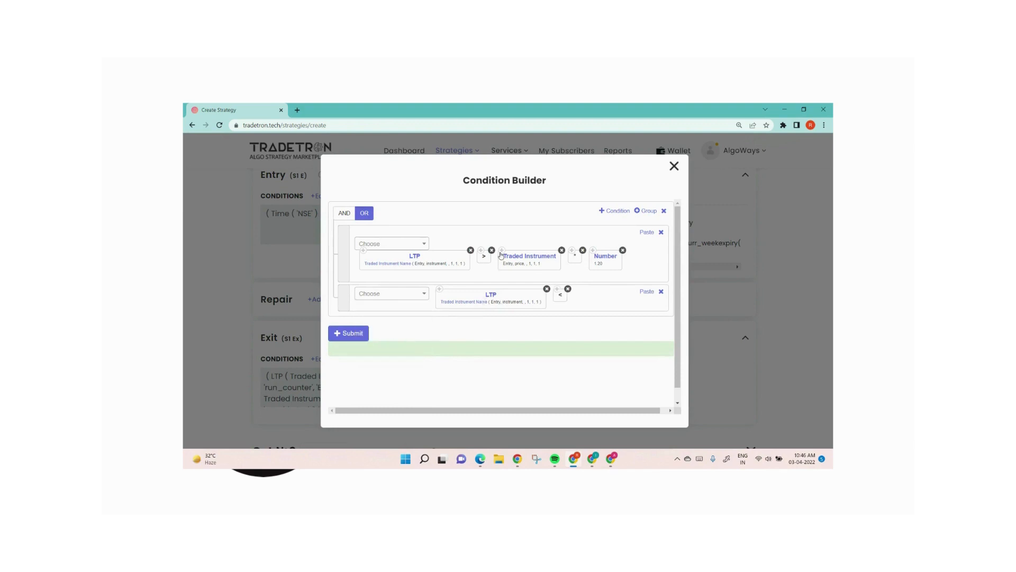
left_click(647, 292)
left_click(393, 305)
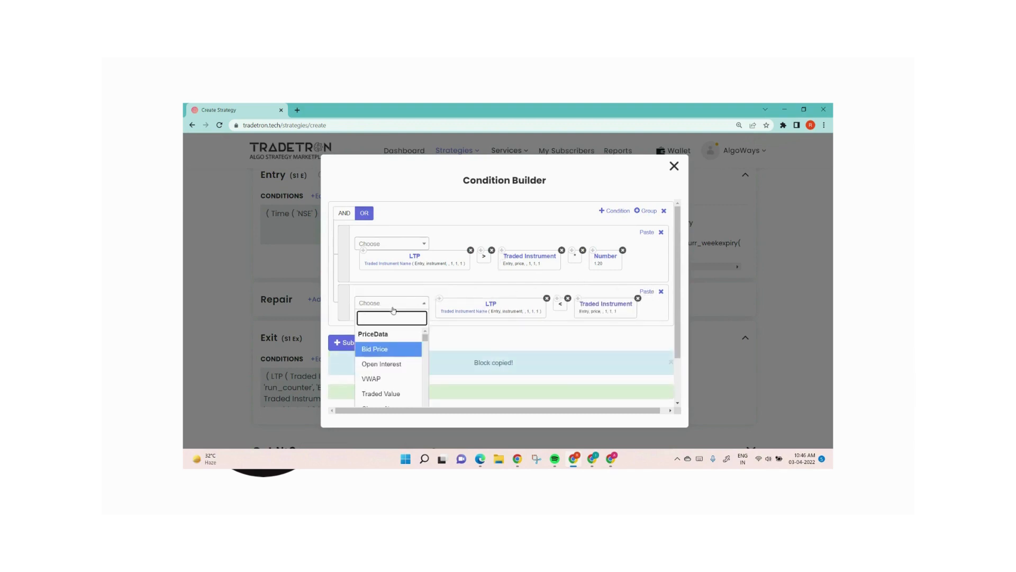
type("*")
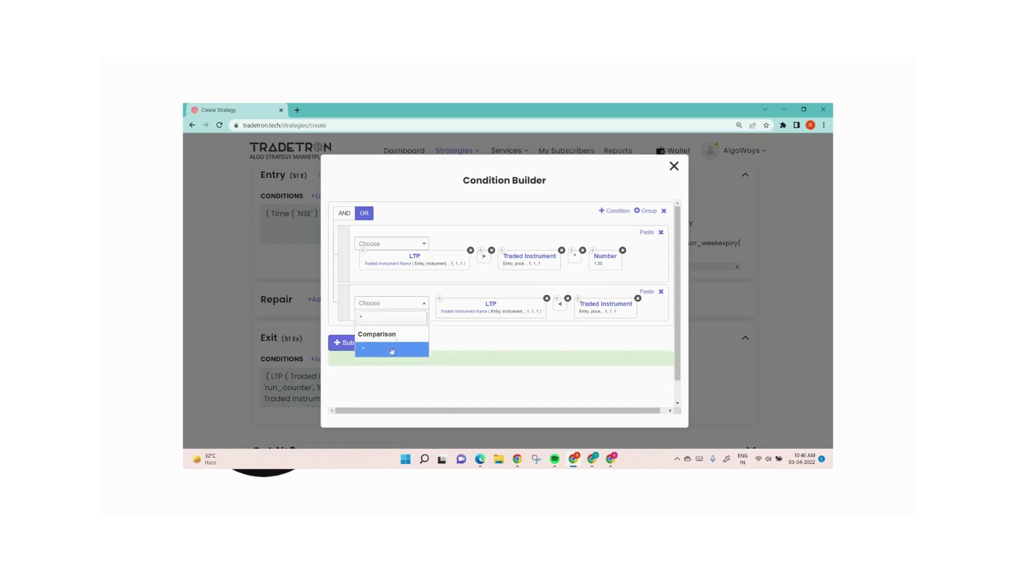
left_click(392, 349)
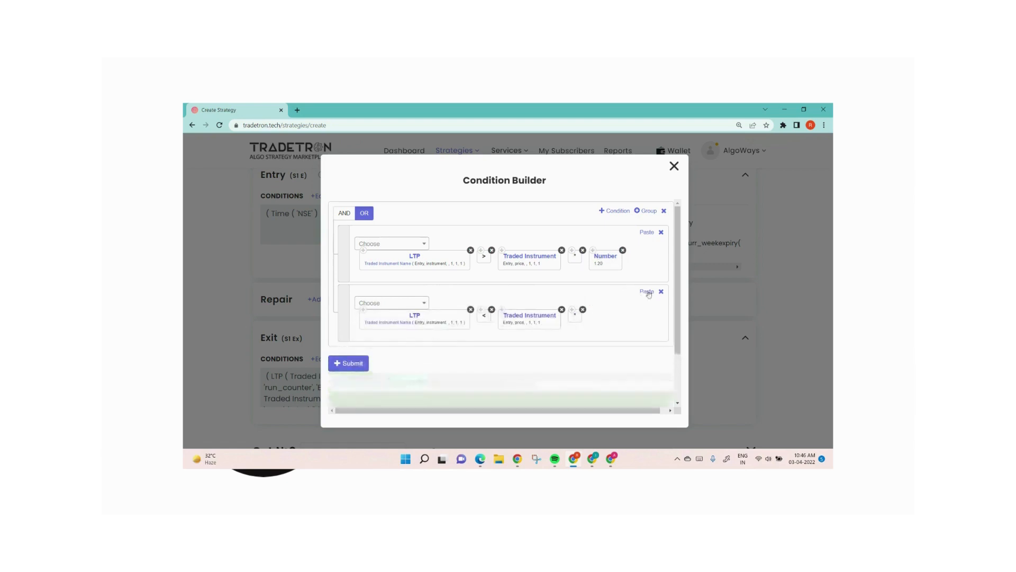
Step: Paste the Number block into the second condition row, set its value to 0.8 and submit the exit conditions
left_click(647, 292)
left_click(610, 318)
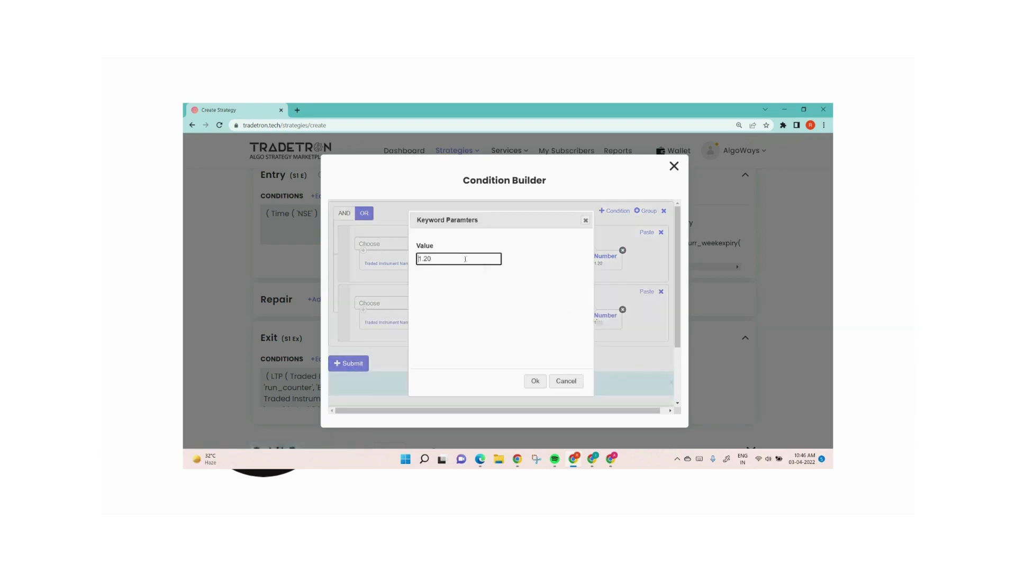
left_click_drag(466, 259, 351, 261)
type("0.8")
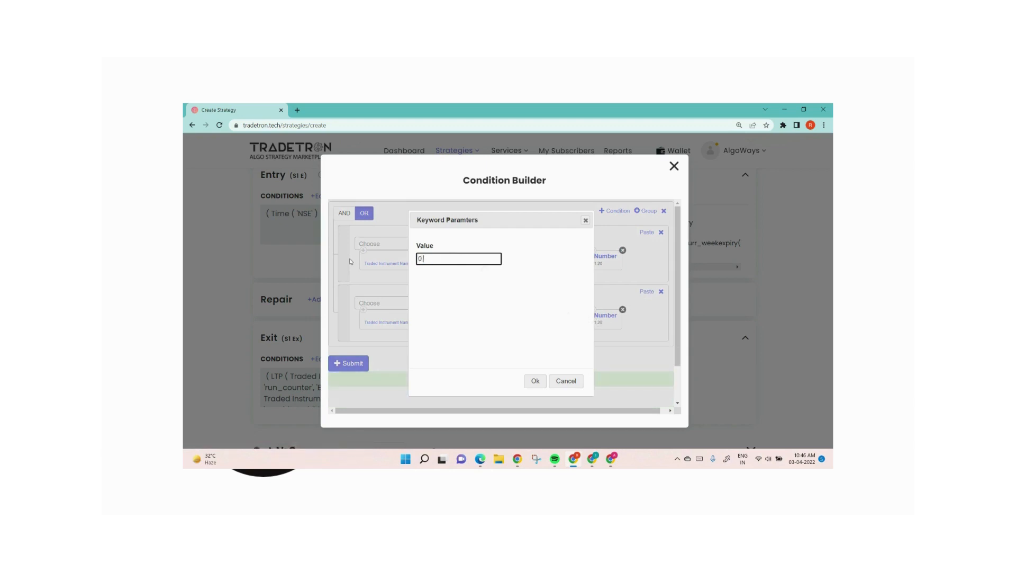
left_click(535, 381)
left_click(364, 364)
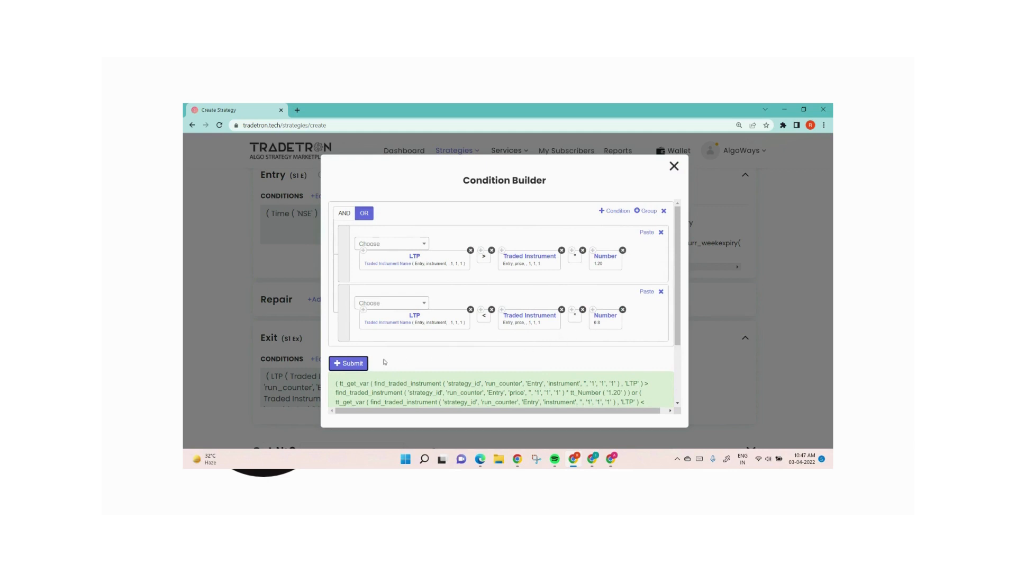
Step: Close the condition builder, then reopen Set 1's exit conditions to review the two LTP comparisons and close them again
left_click(675, 166)
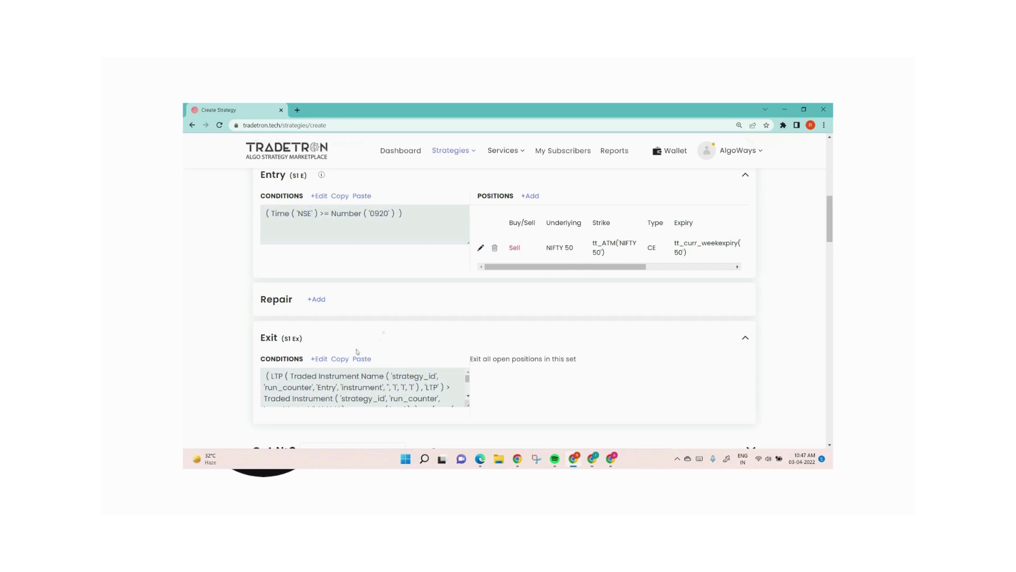
left_click(320, 361)
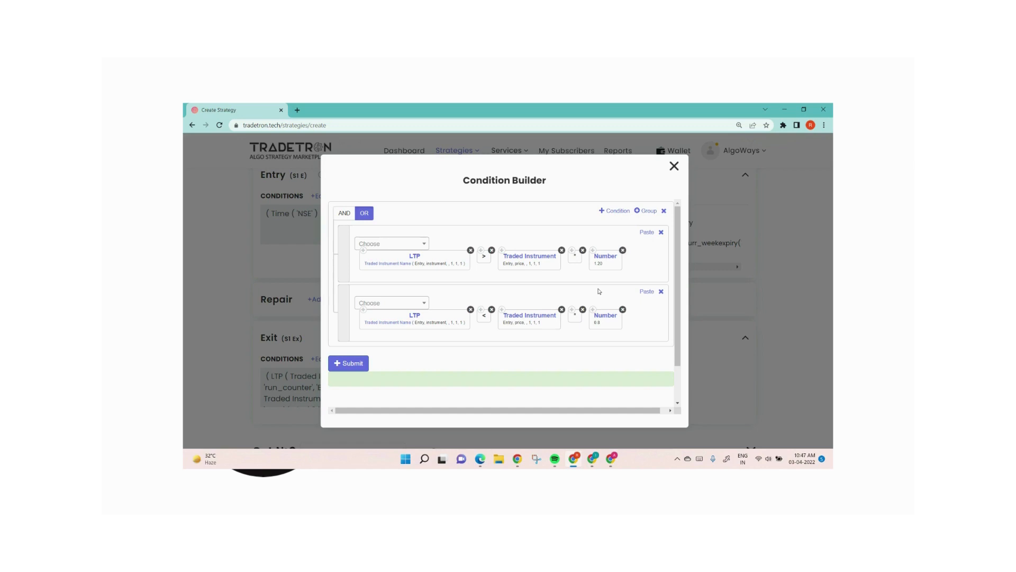
left_click(675, 166)
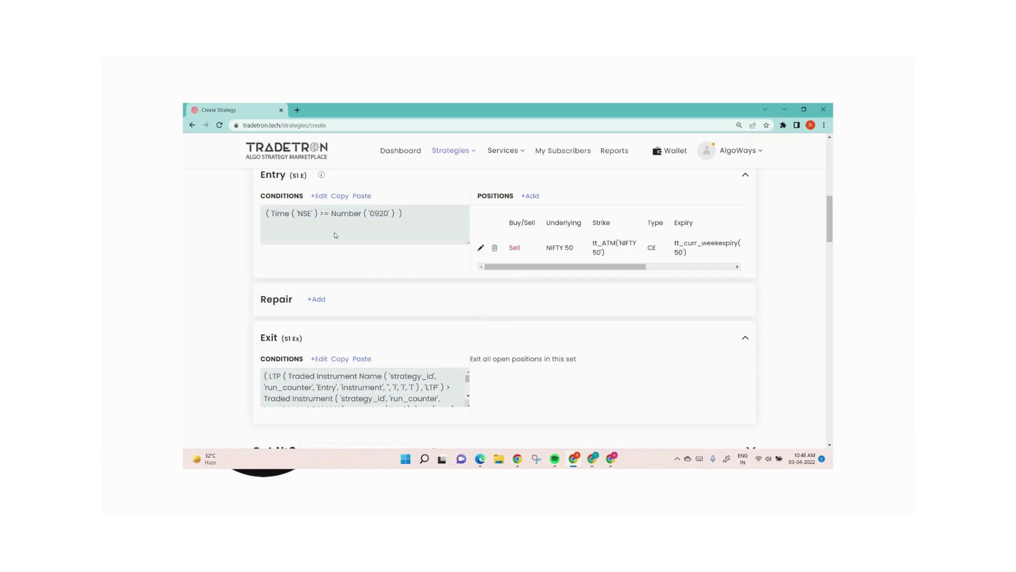
Step: Reopen Set 1's entry condition, add a second condition row and insert the Positions Detail keyword in it
left_click(319, 197)
left_click(622, 211)
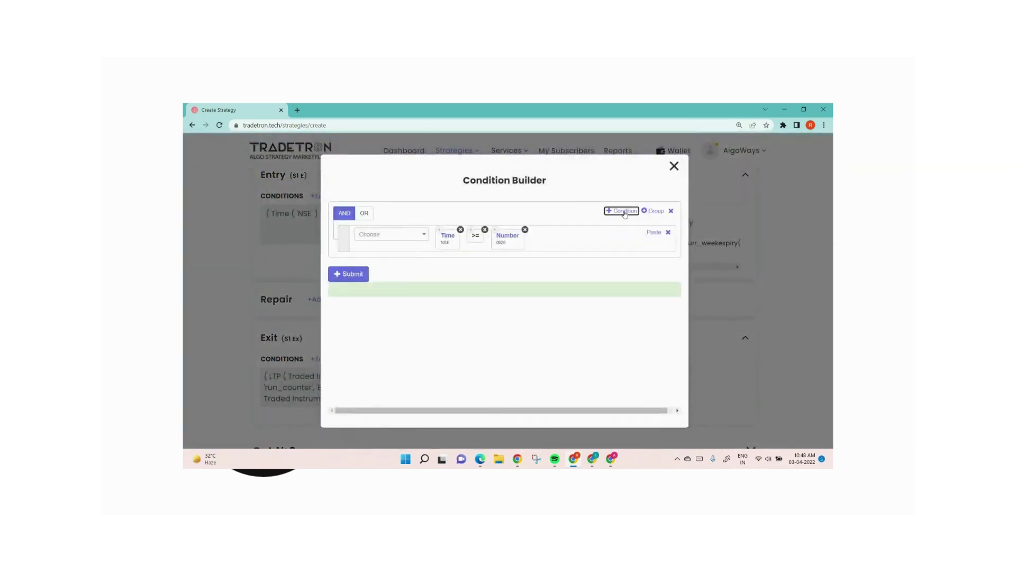
left_click(382, 263)
type("poi")
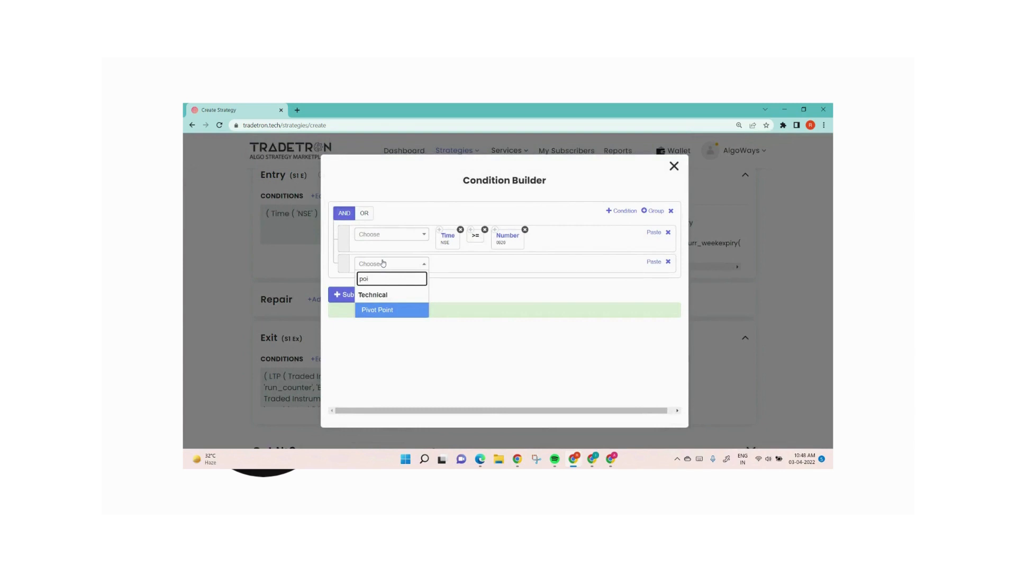
key("BackSpace")
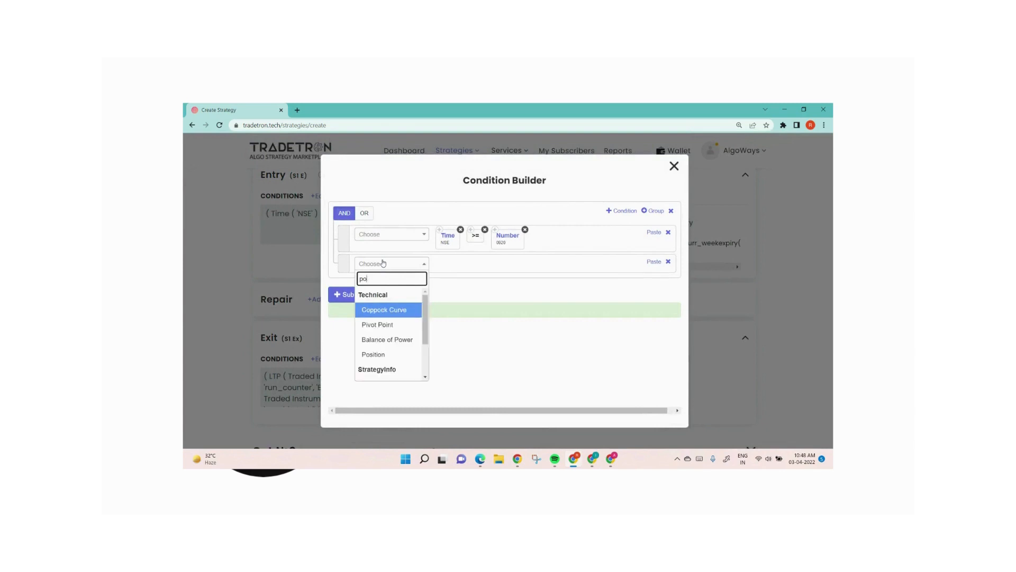
type("si")
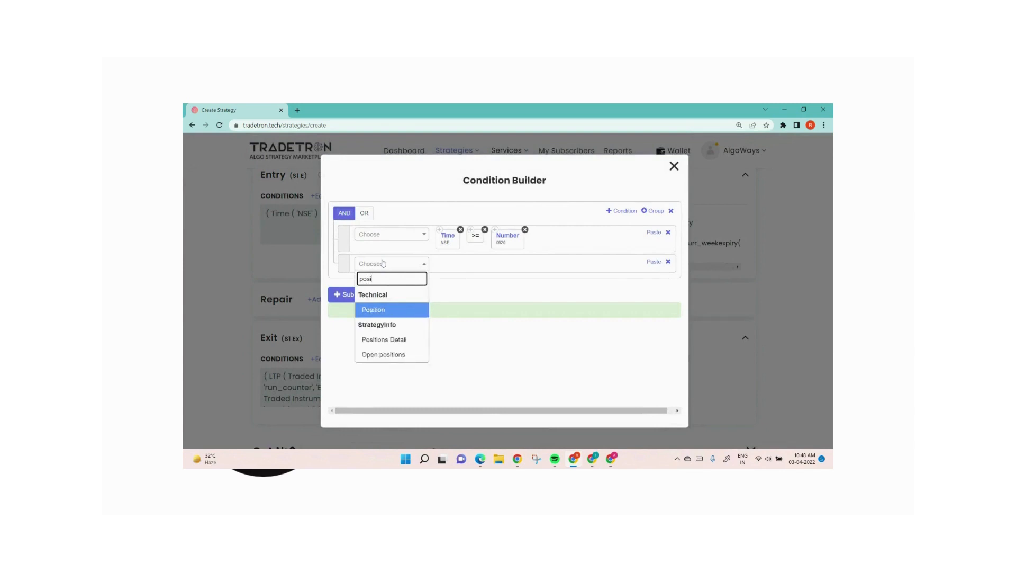
key("Down")
key("Return")
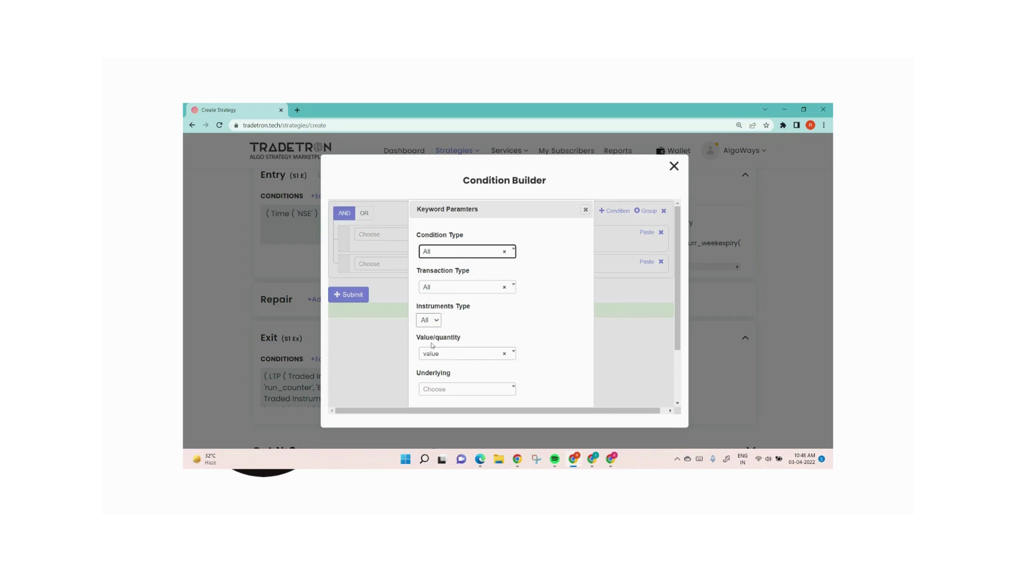
Step: Set the Positions Detail parameters to condition type Entry, transaction type S, instrument type CE and quantity
left_click(465, 252)
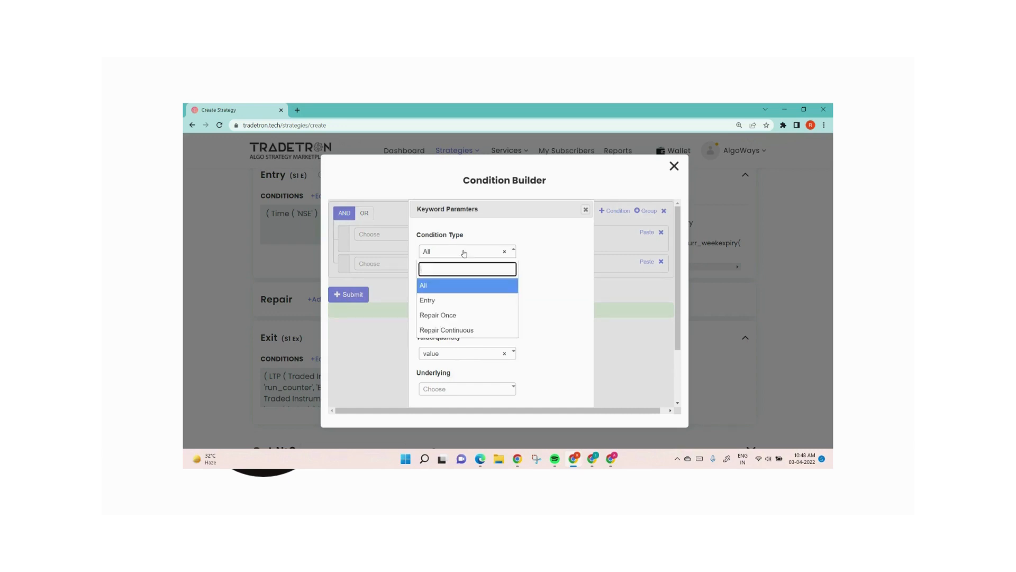
left_click(442, 301)
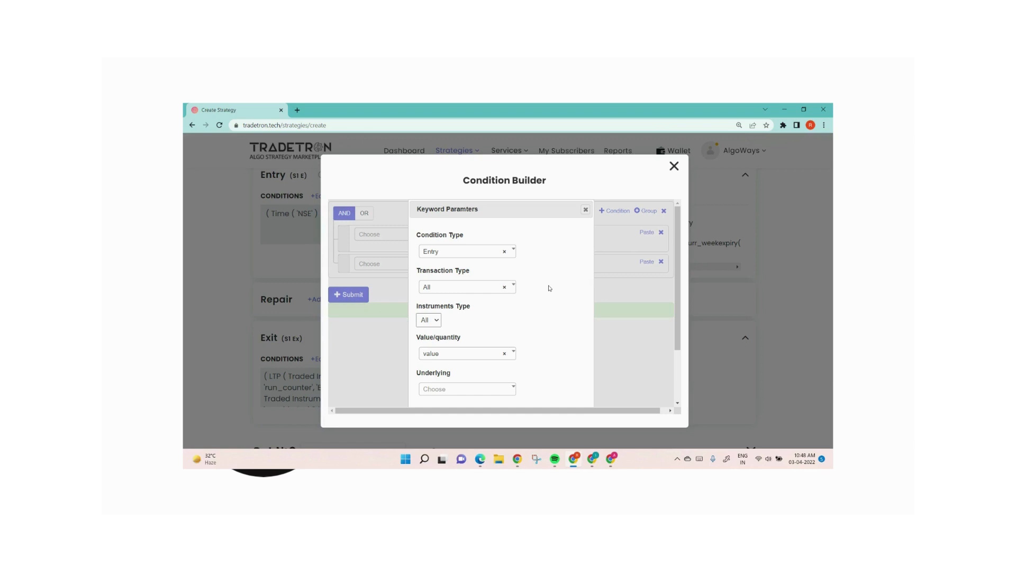
left_click(460, 293)
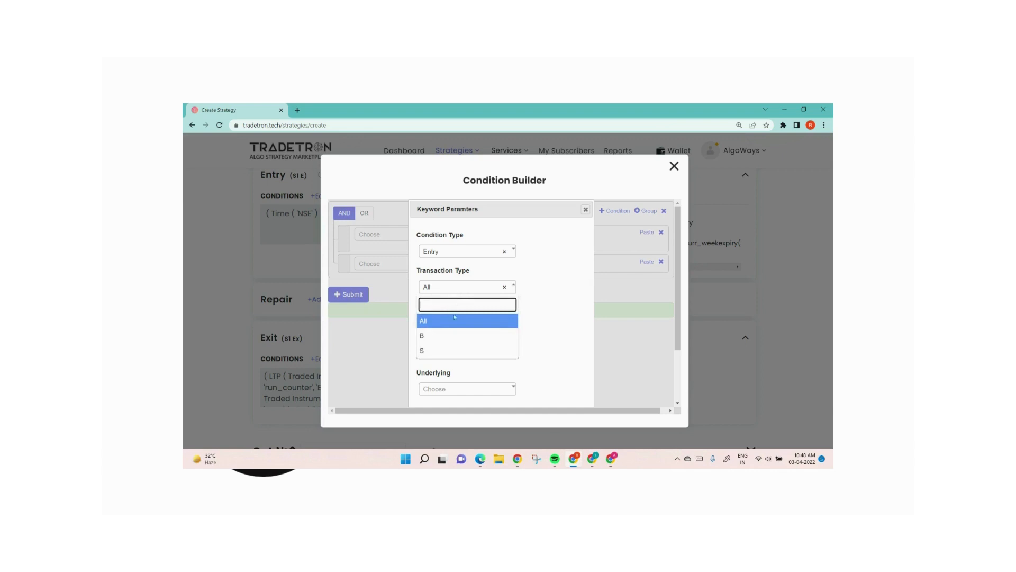
left_click(449, 350)
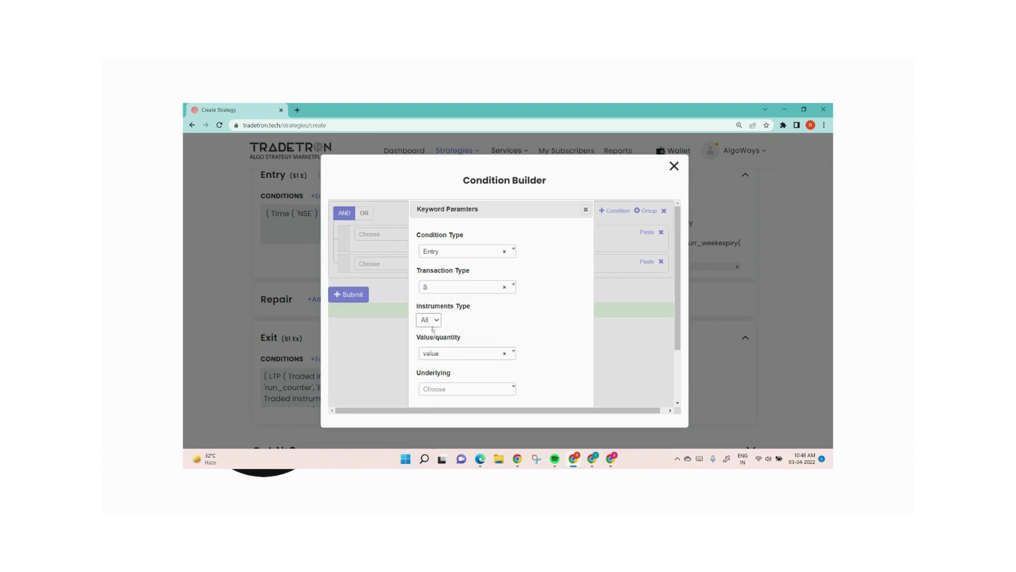
left_click(431, 322)
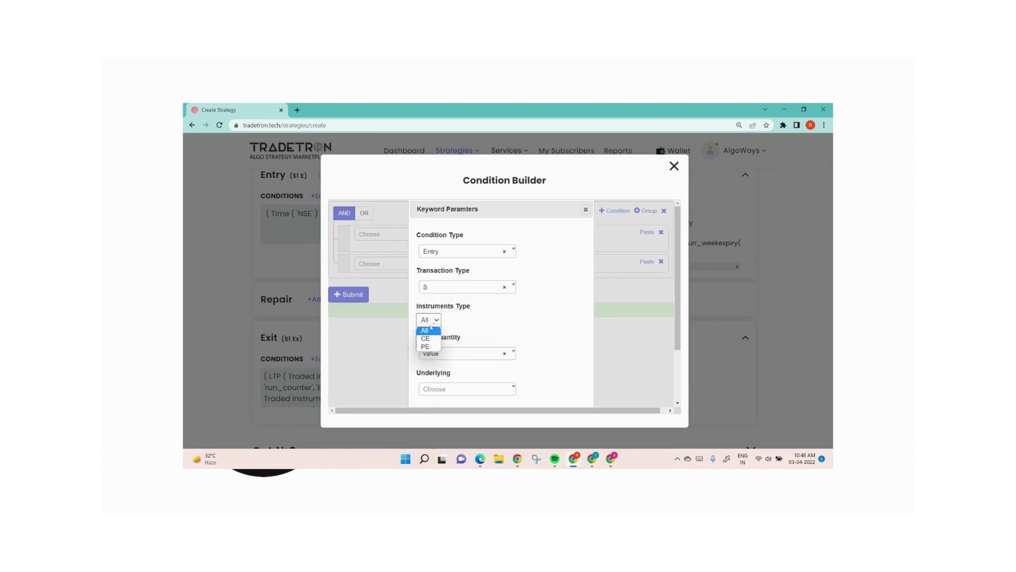
left_click(428, 339)
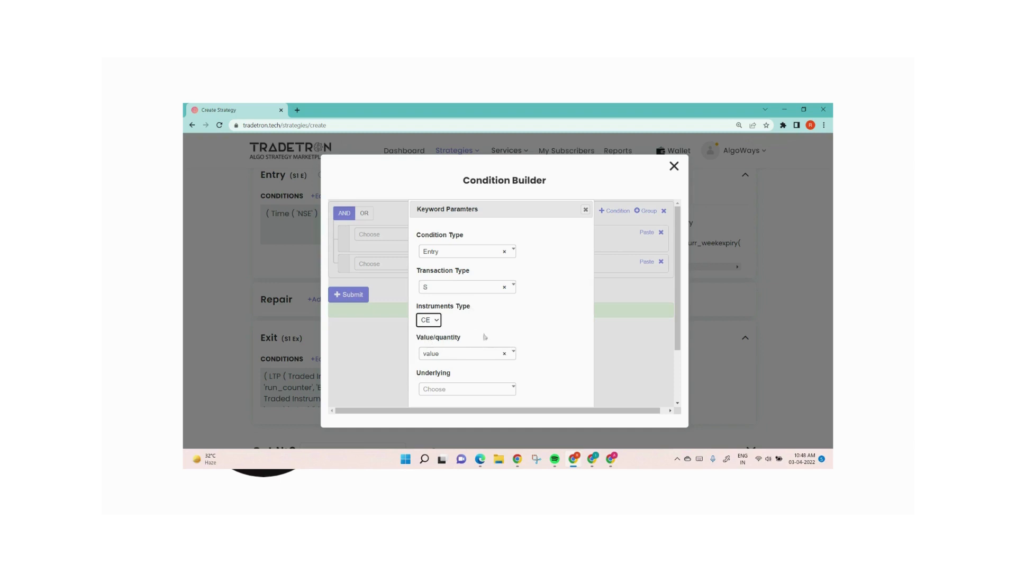
left_click(458, 354)
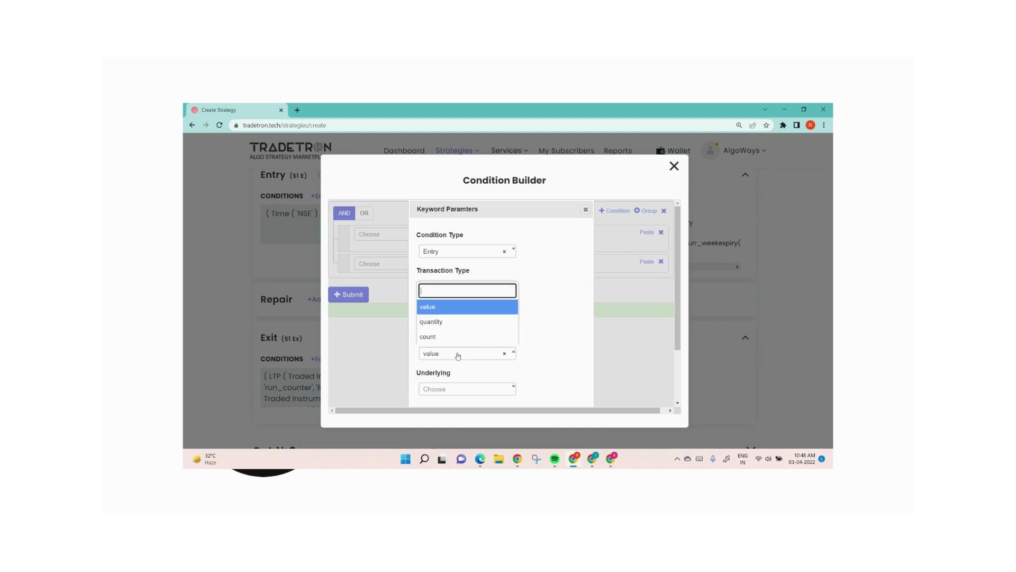
left_click(458, 324)
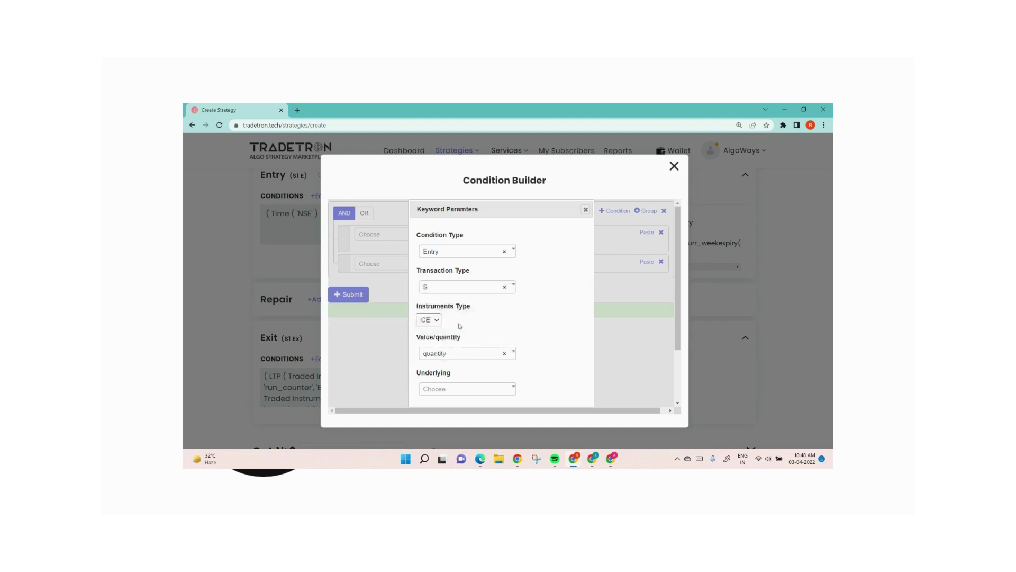
Step: Set the Positions Detail underlying to NIFTY 50 and confirm the keyword parameters
left_click(447, 390)
type("nifty")
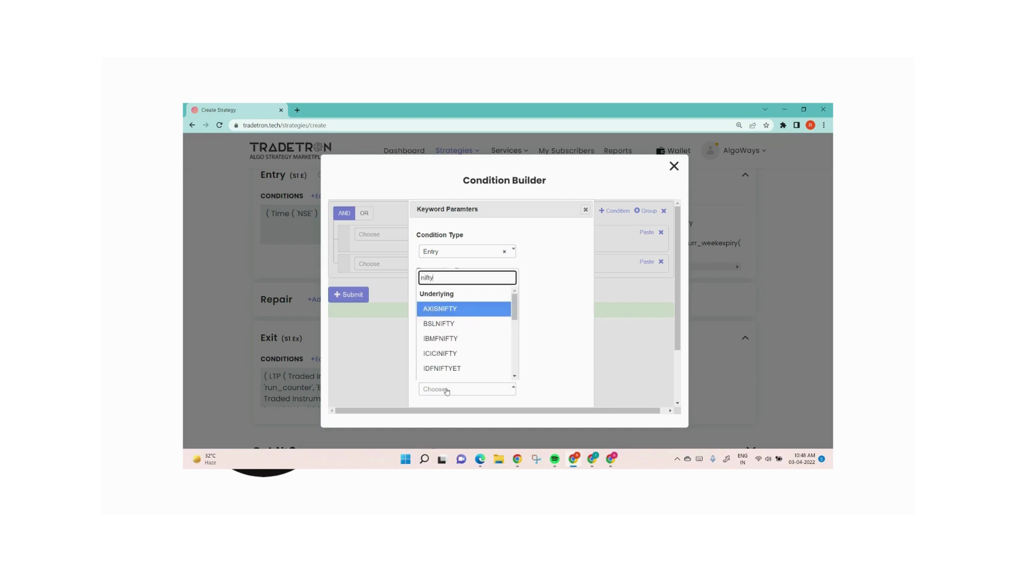
key("Return")
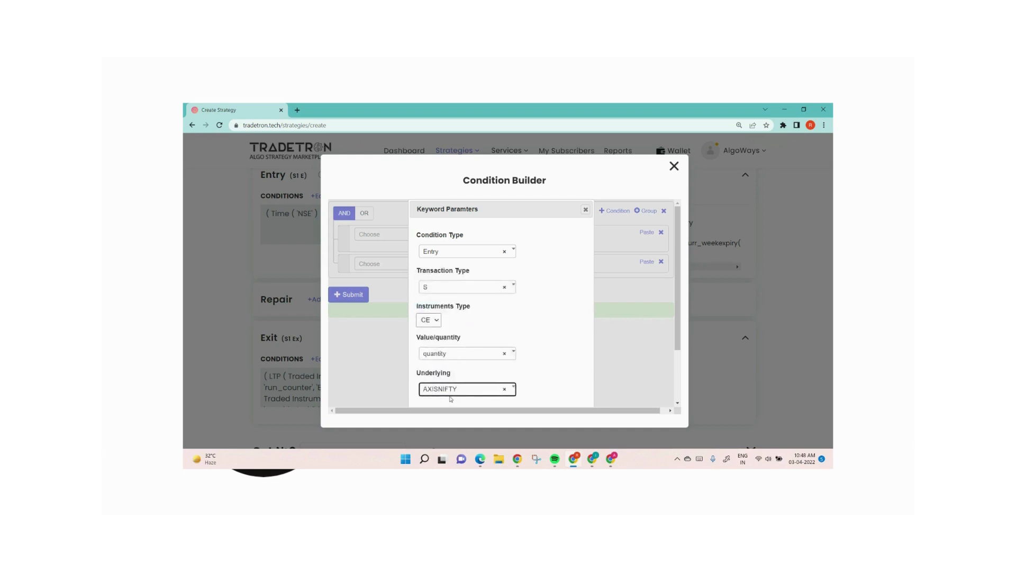
left_click(448, 391)
type("nifty")
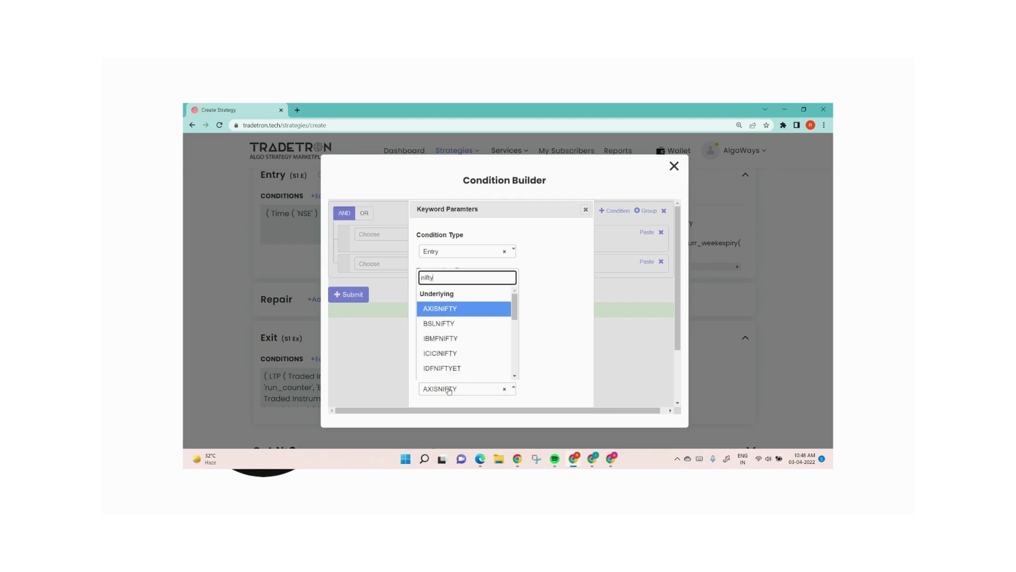
key("Return")
scroll(537, 367, "down", 1)
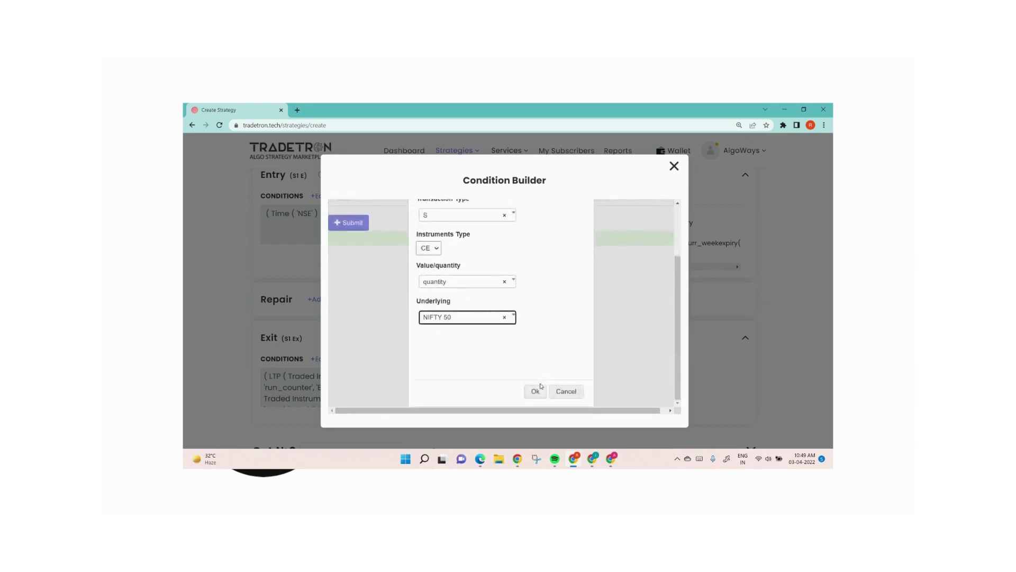
left_click(538, 390)
Step: Add the = operator after Positions Detail and copy the Number block from the time condition into the second row
left_click(378, 266)
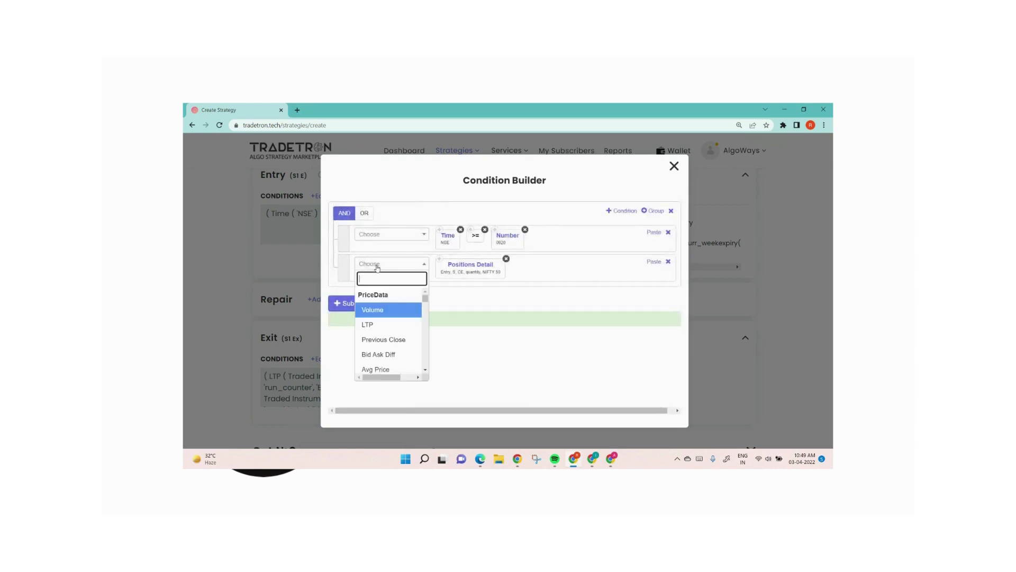
type("=")
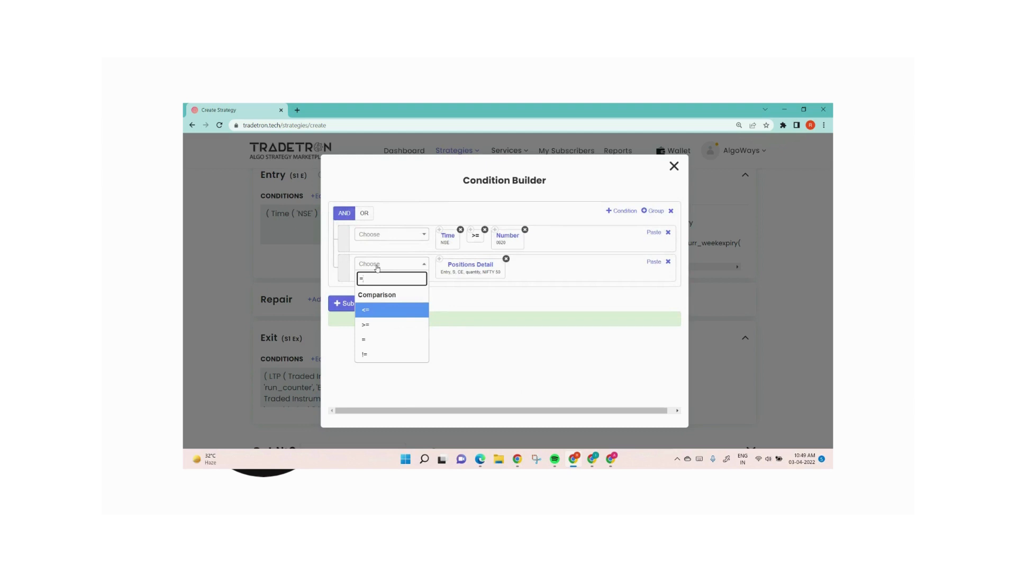
left_click(373, 339)
left_click(498, 237)
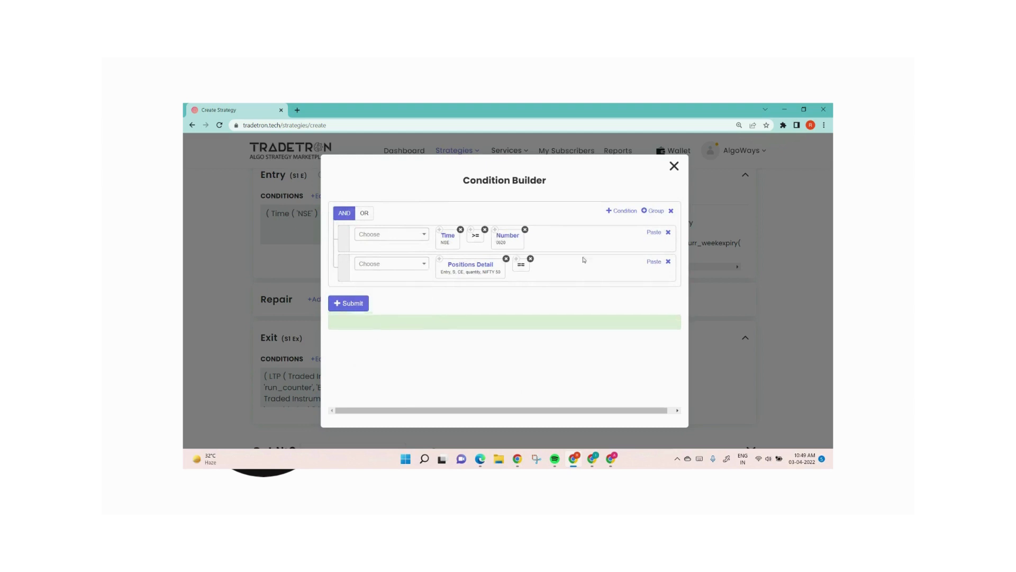
left_click(650, 261)
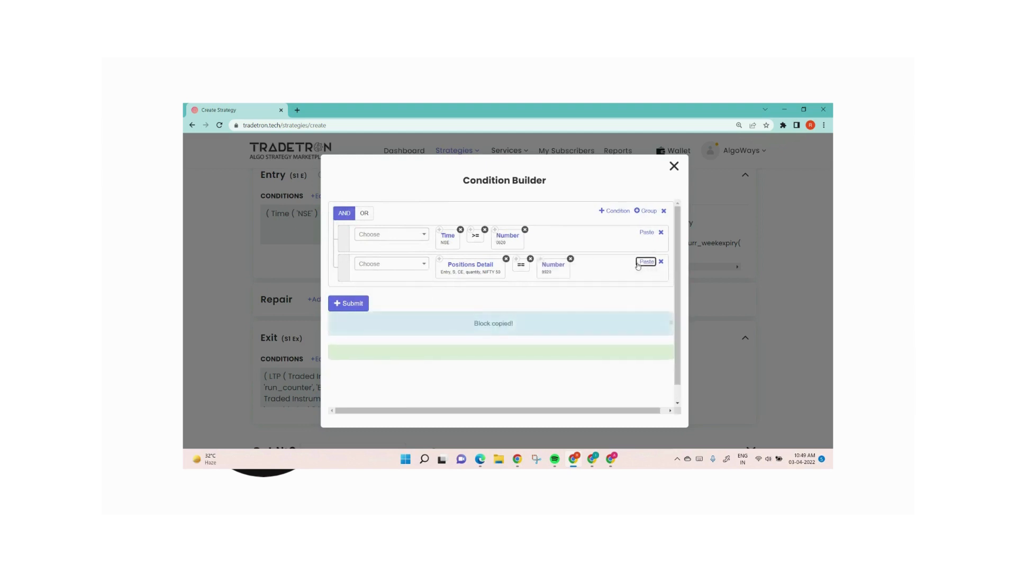
Step: Set the second entry condition's Number value to 0, submit the entry conditions and close the builder
left_click(556, 275)
type("0")
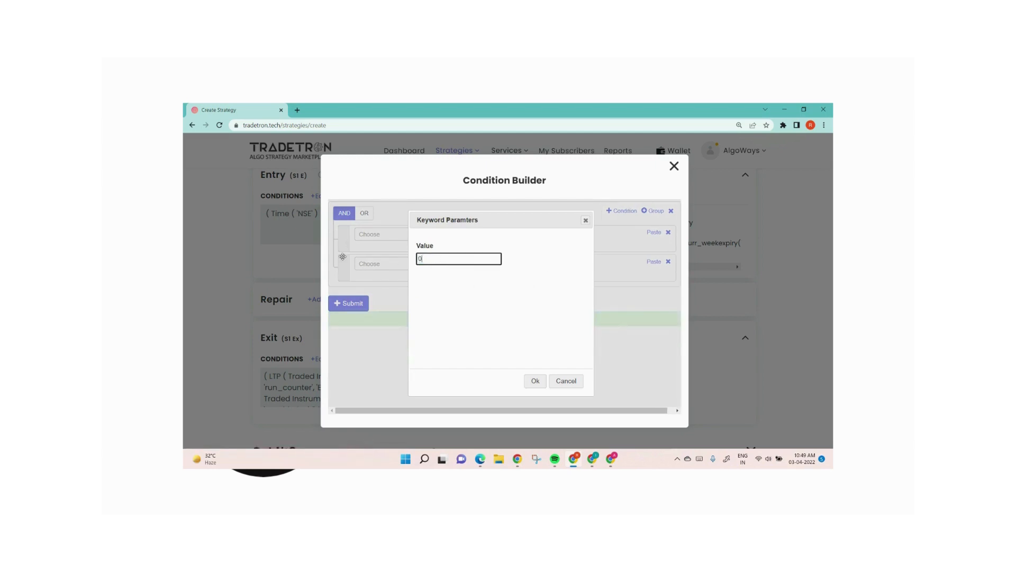
left_click(537, 381)
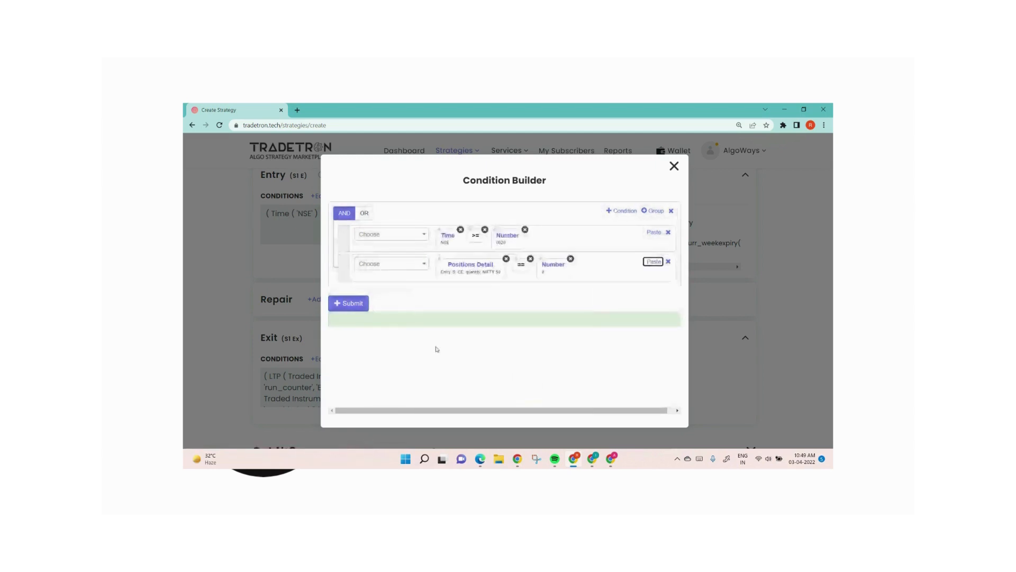
left_click(350, 303)
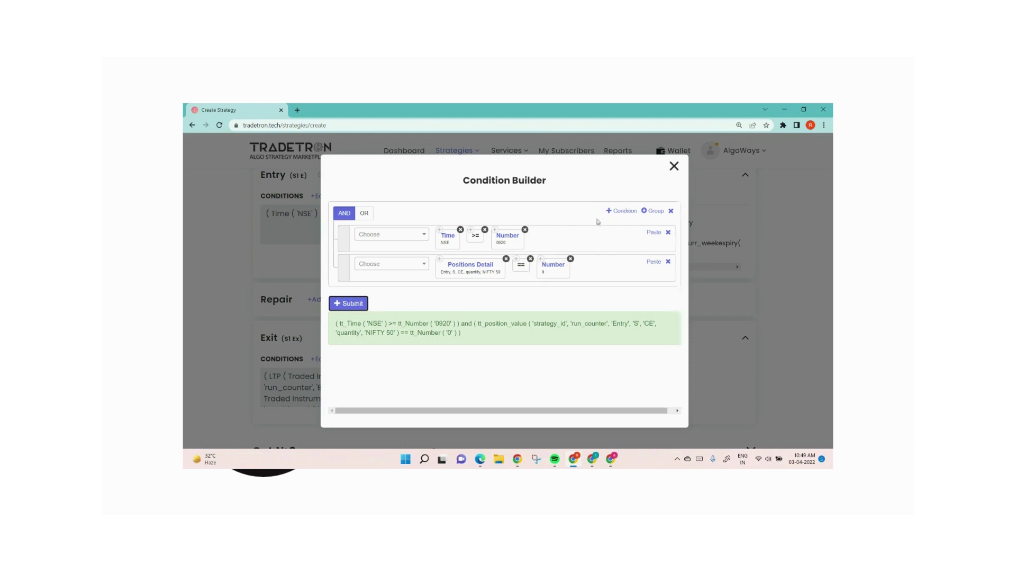
left_click(674, 167)
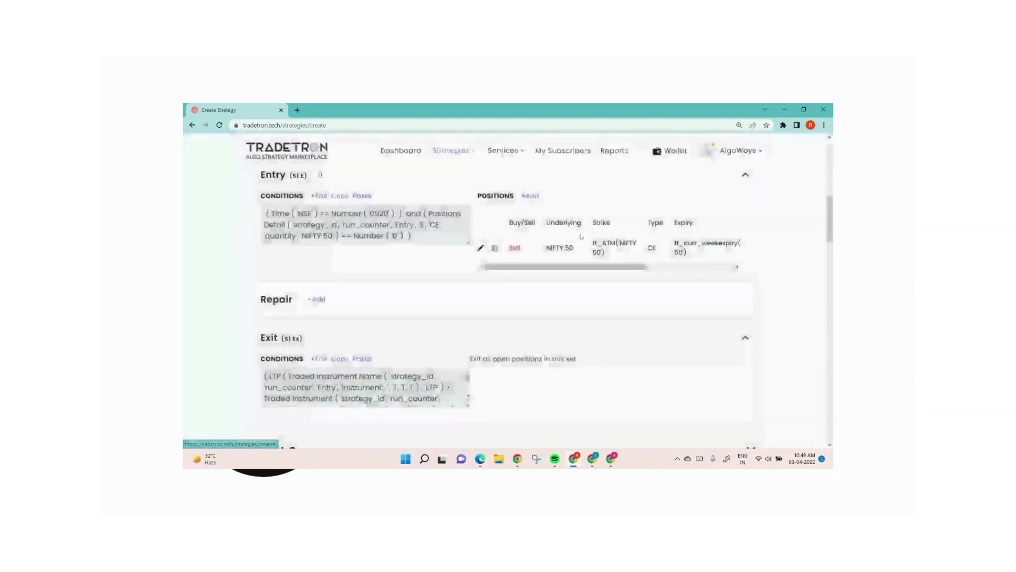
Step: Review Set 1's exit conditions once more and close the builder without changing them
left_click(319, 359)
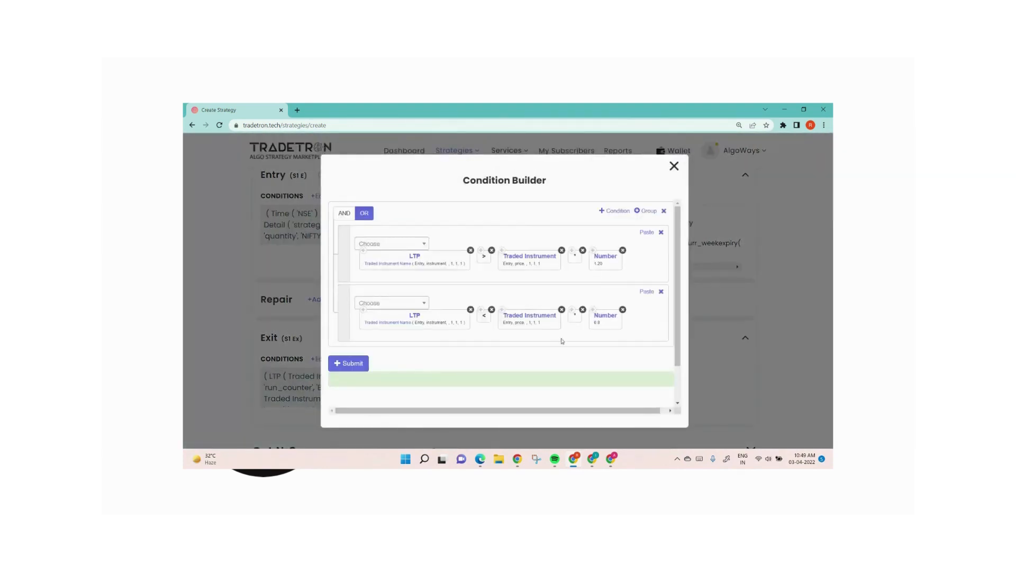
left_click(673, 166)
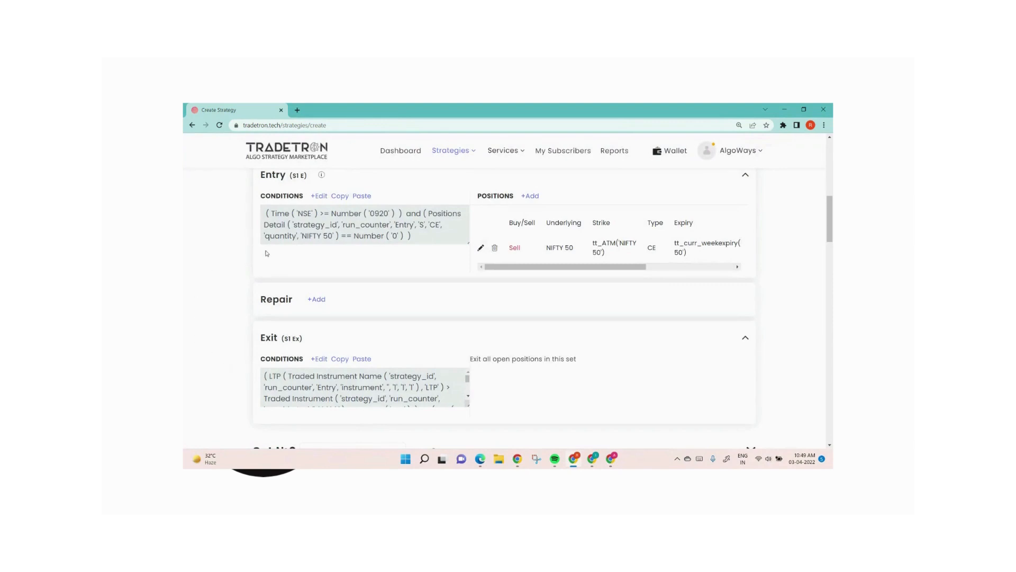
Step: Reopen Set 1's entry conditions and replace the equality operator between Positions Detail and its Number block with >=
left_click(319, 196)
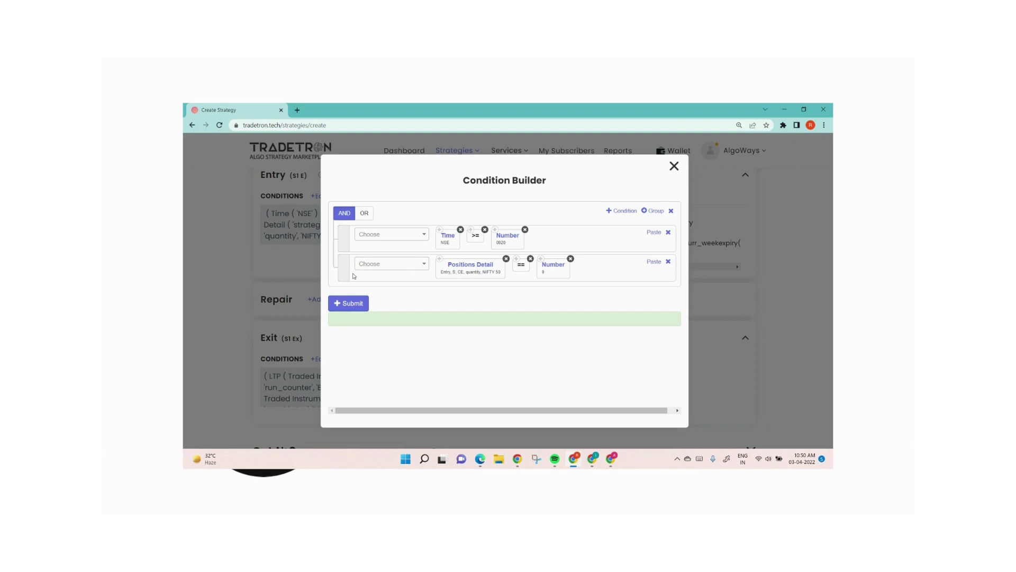
left_click(530, 258)
left_click(406, 264)
type(">")
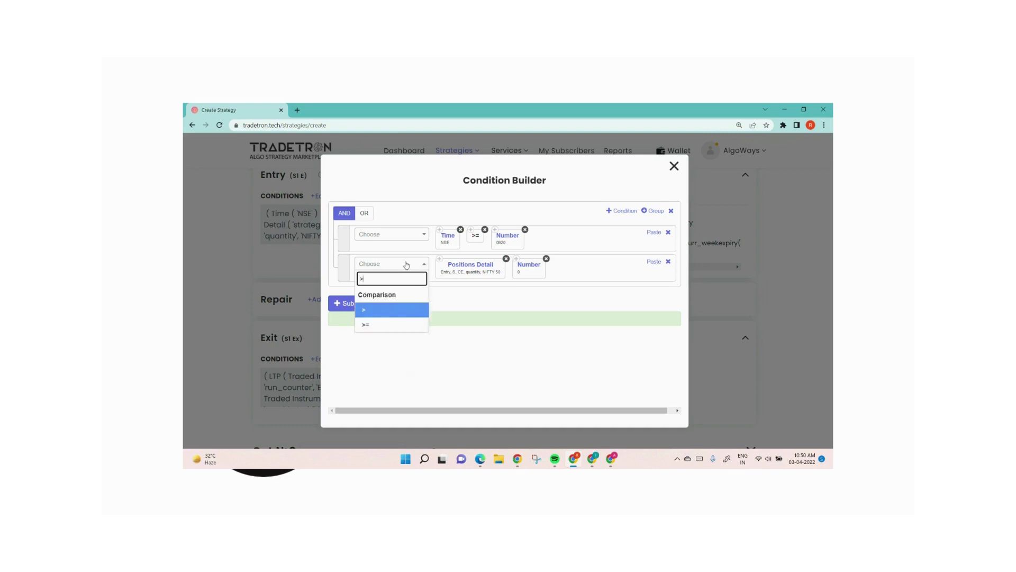
left_click(398, 323)
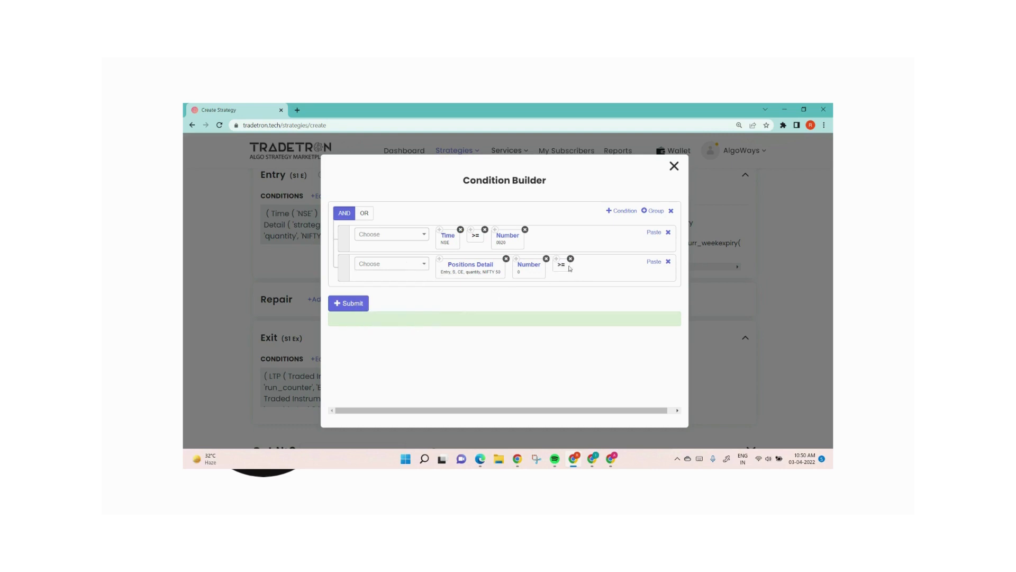
left_click_drag(562, 270, 518, 272)
Step: Set the Number value in the Positions Detail condition to -100
left_click(552, 267)
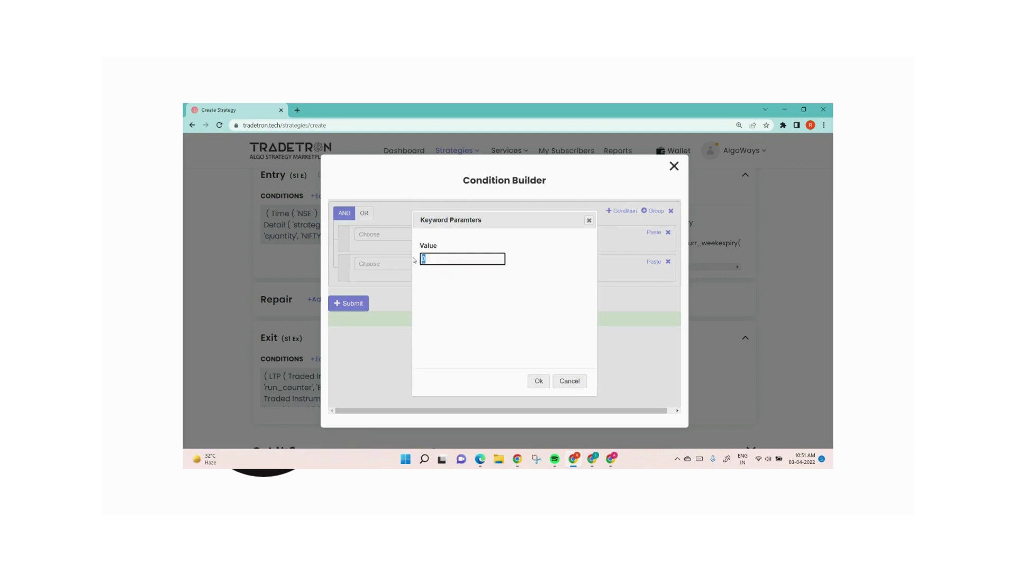
type("-100")
left_click(539, 381)
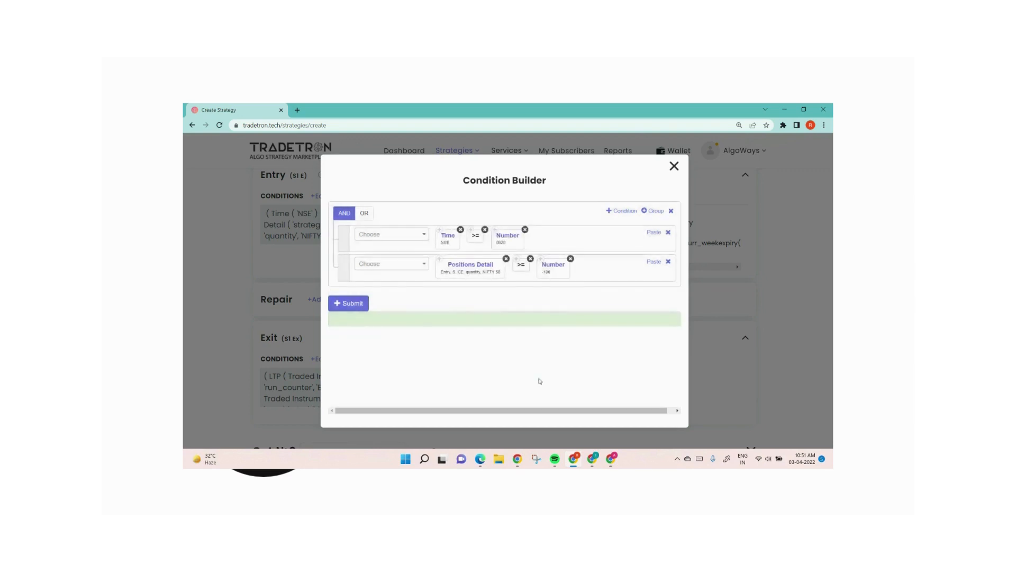
Step: Submit the entry conditions, replace the >= operator between Positions Detail and its Number block with >, and resubmit
left_click(352, 303)
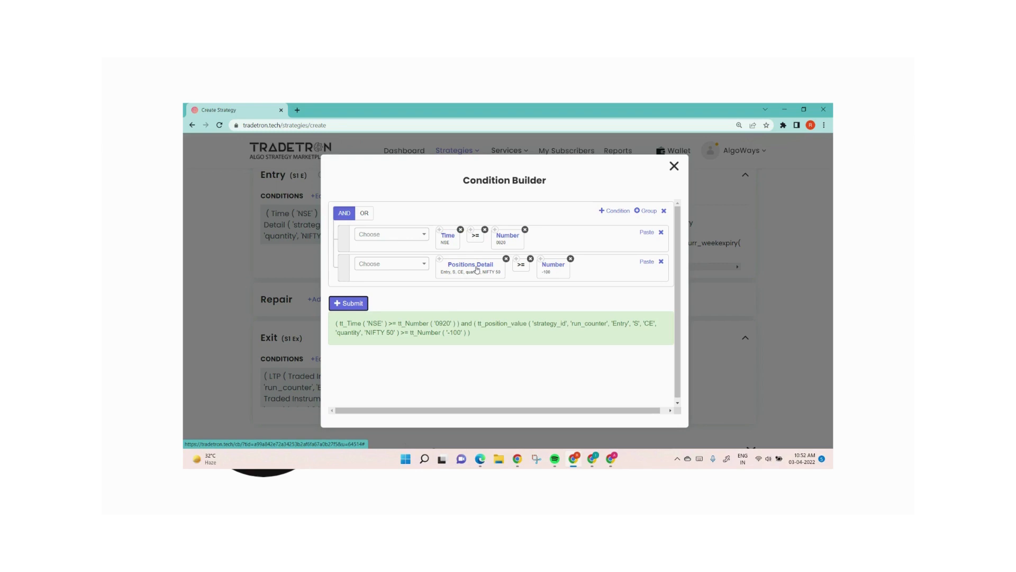
left_click(531, 259)
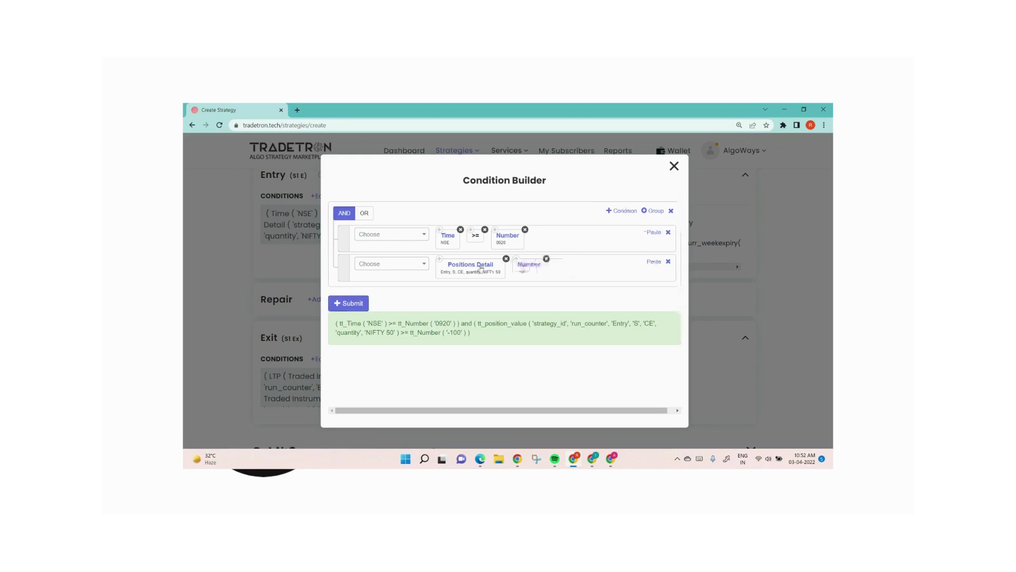
left_click(415, 264)
type(">")
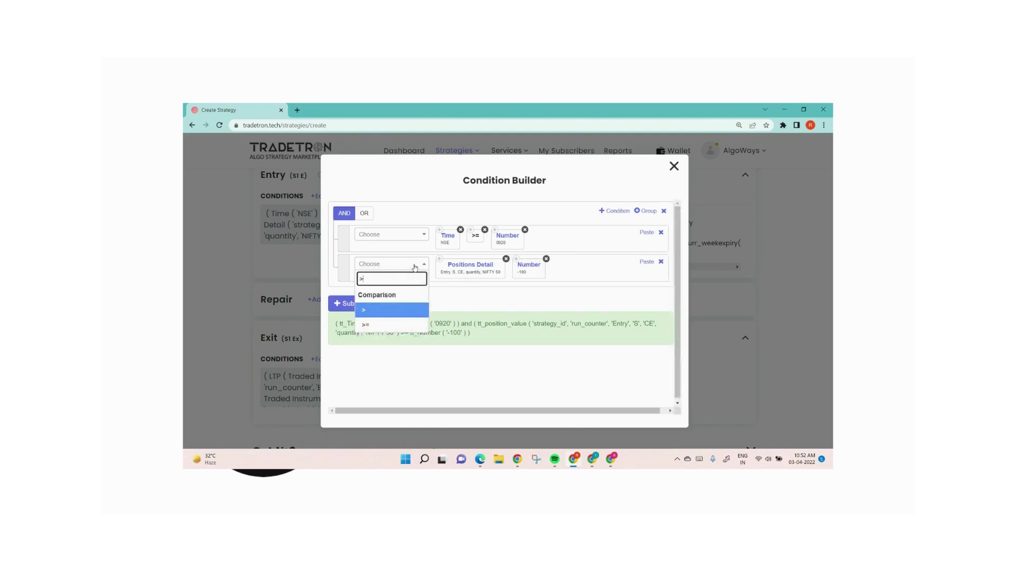
left_click(401, 311)
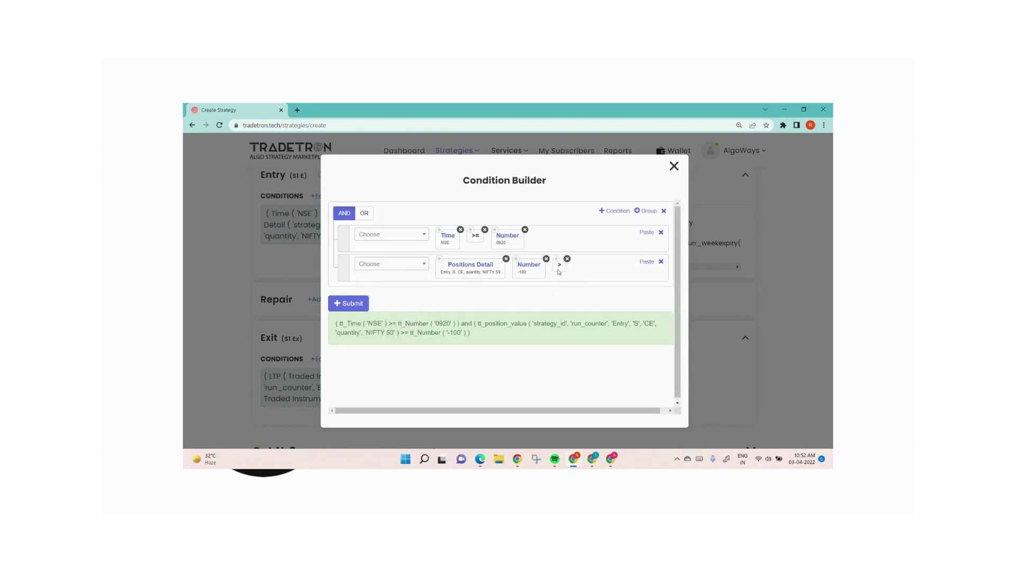
left_click_drag(560, 273, 510, 271)
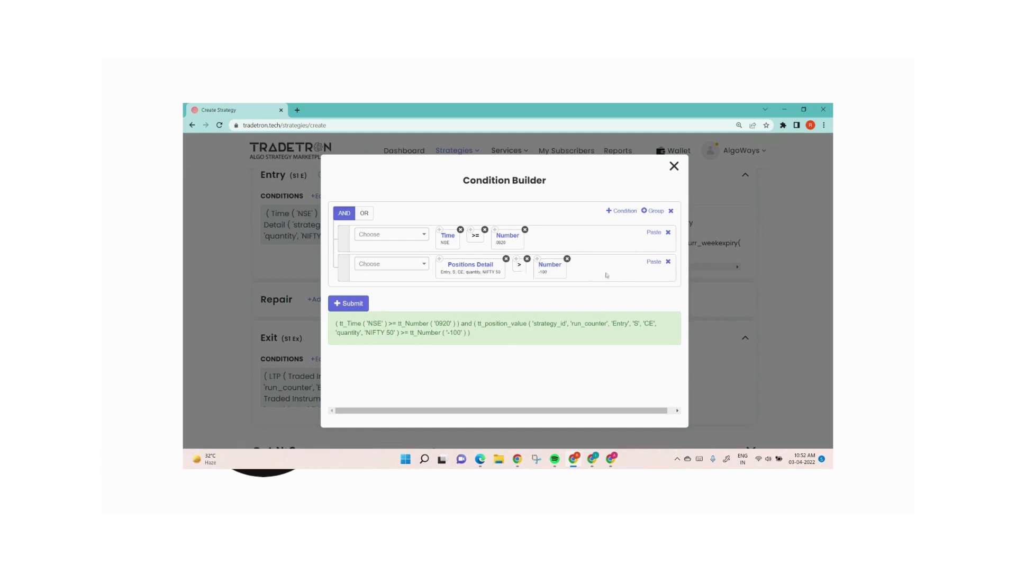
left_click(362, 304)
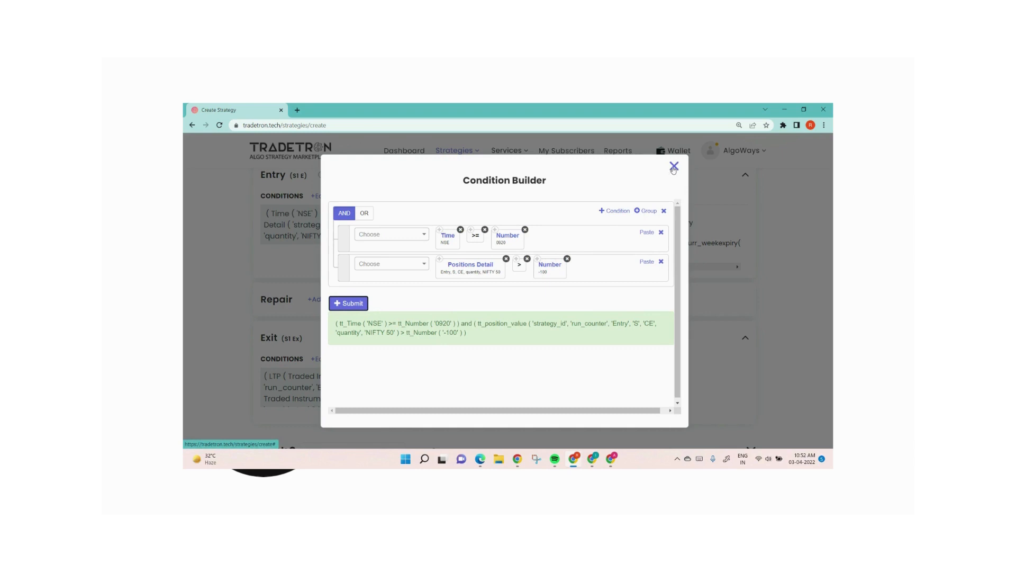
Step: Set the Value/quantity parameter of the Positions Detail keyword to value
left_click(470, 265)
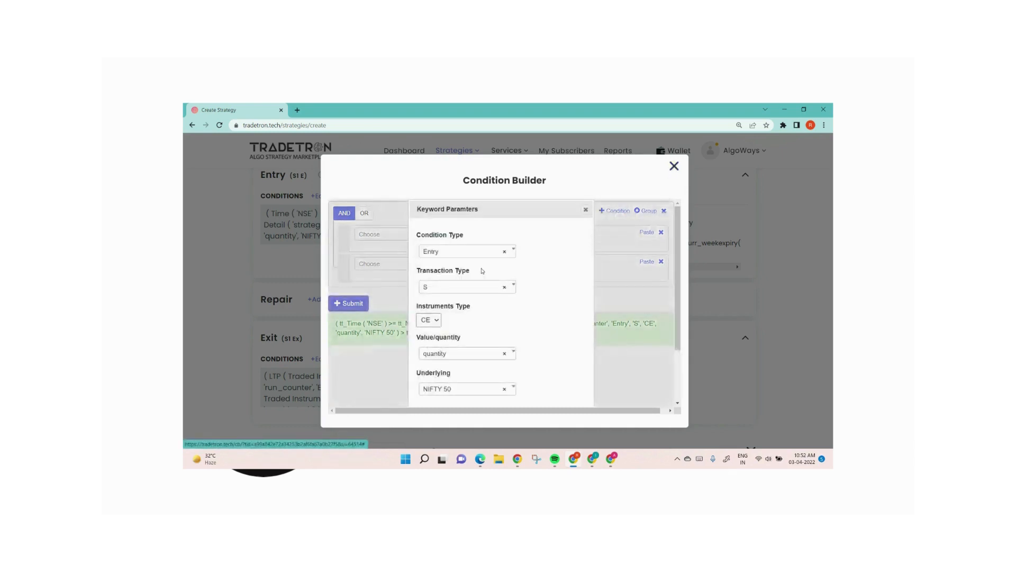
left_click(466, 354)
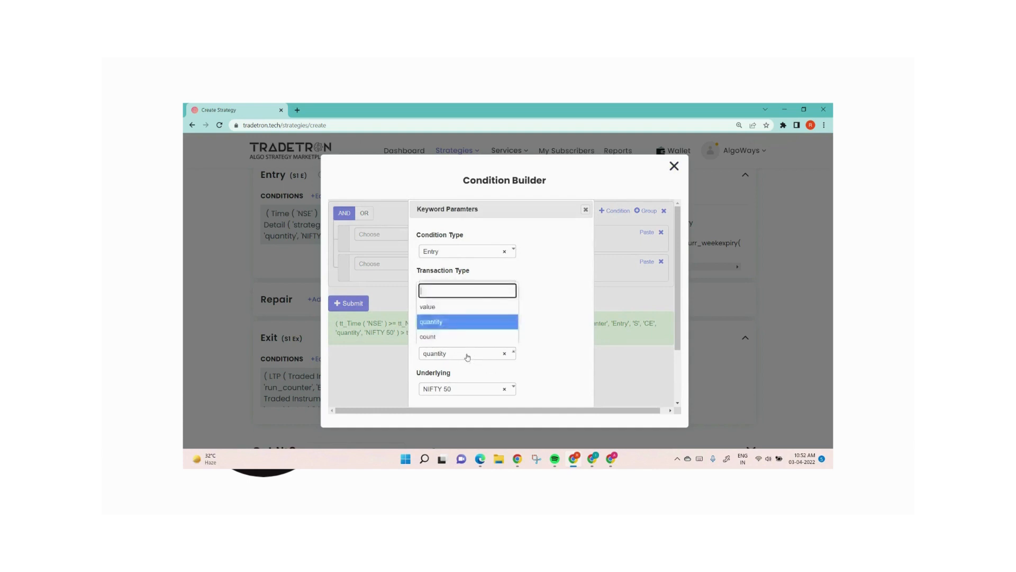
left_click(465, 313)
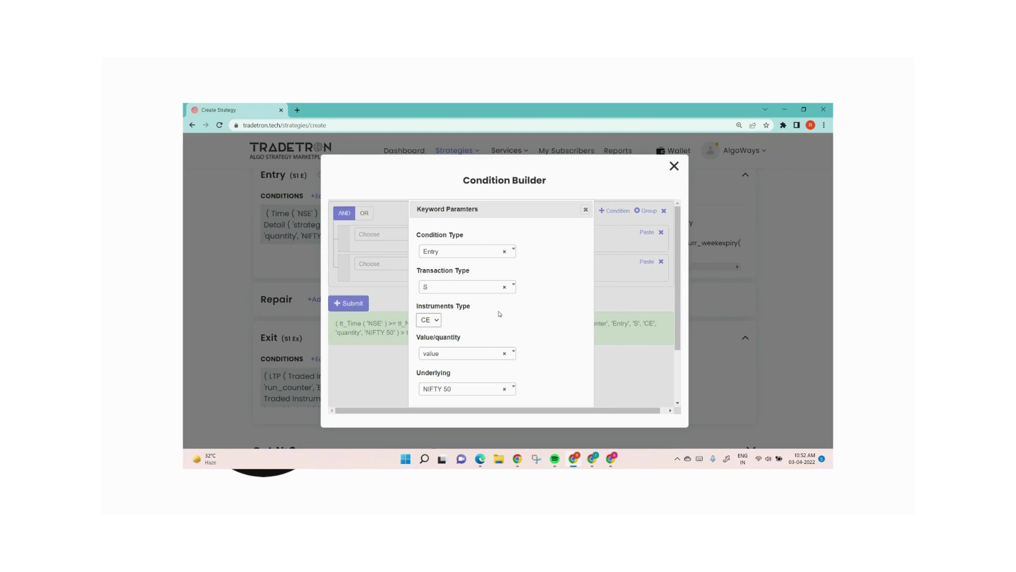
scroll(547, 370, "down", 2)
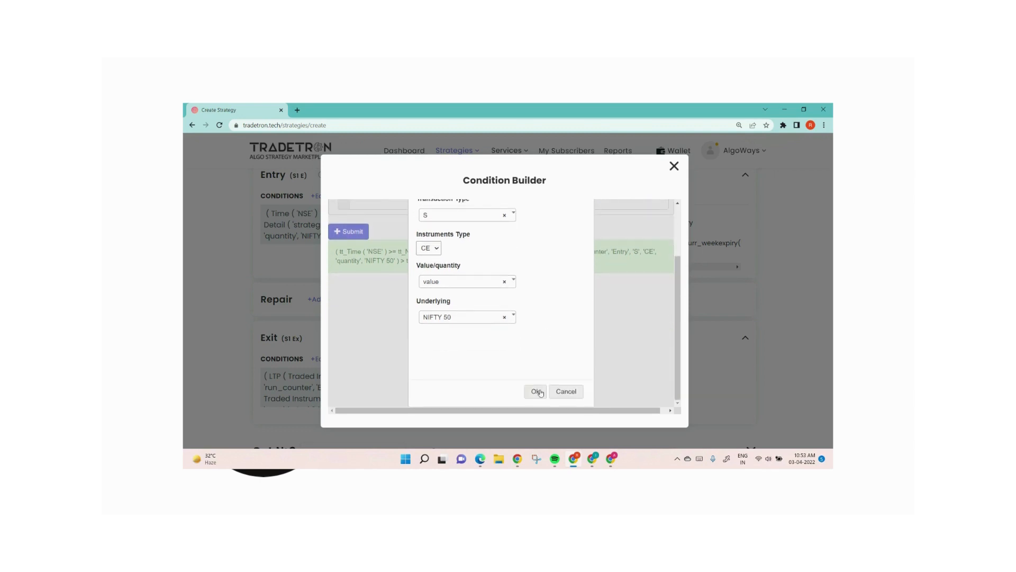
left_click(536, 391)
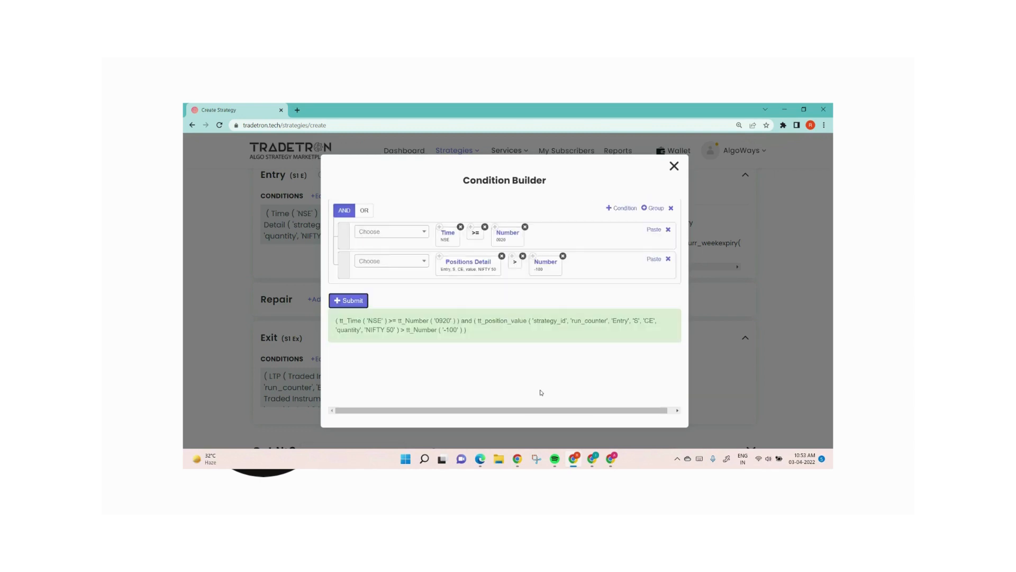
Step: Set the Number value in the Positions Detail condition to 20000
left_click(546, 263)
triple_click(443, 260)
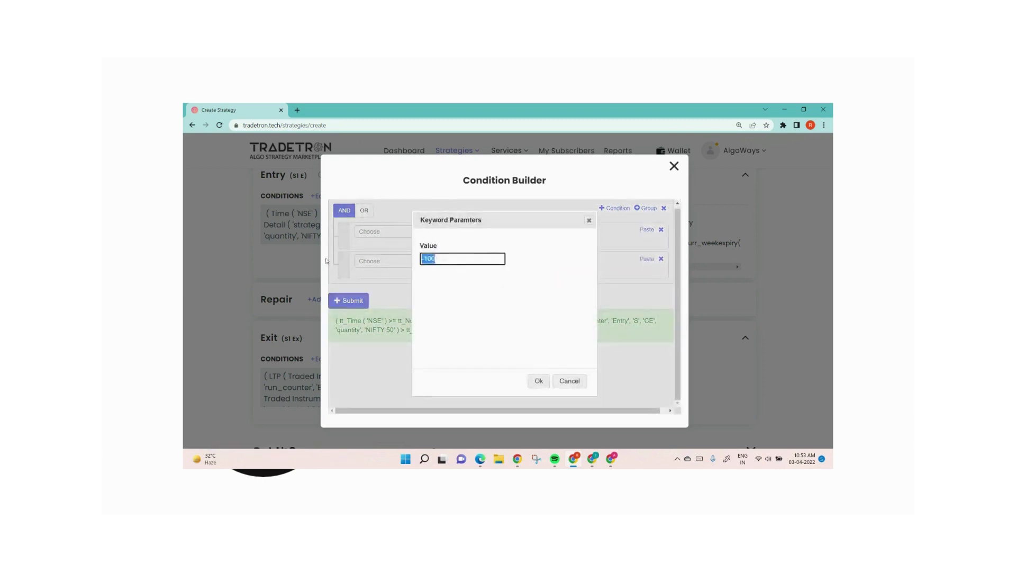
type("2000")
type("0")
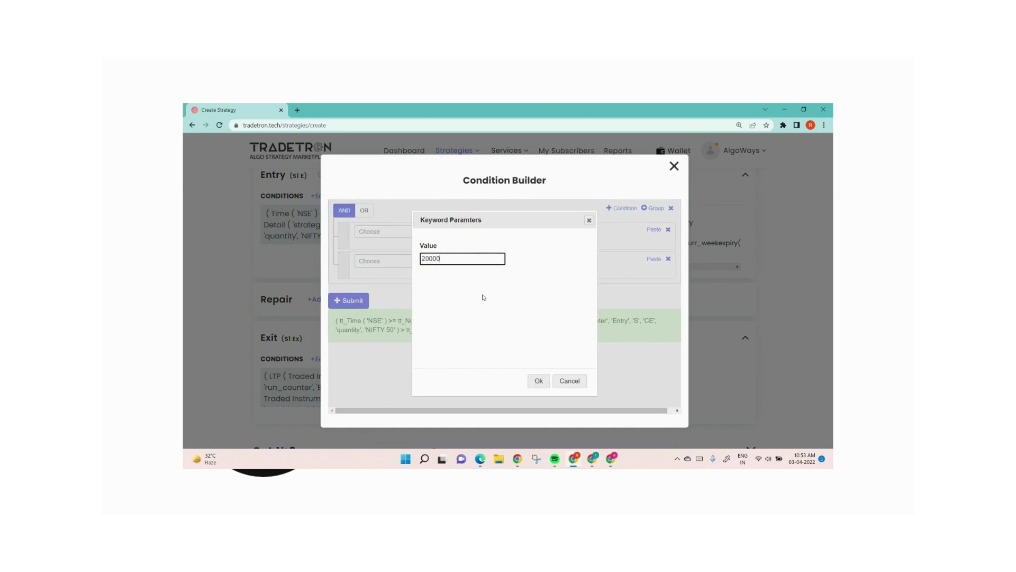
left_click(539, 382)
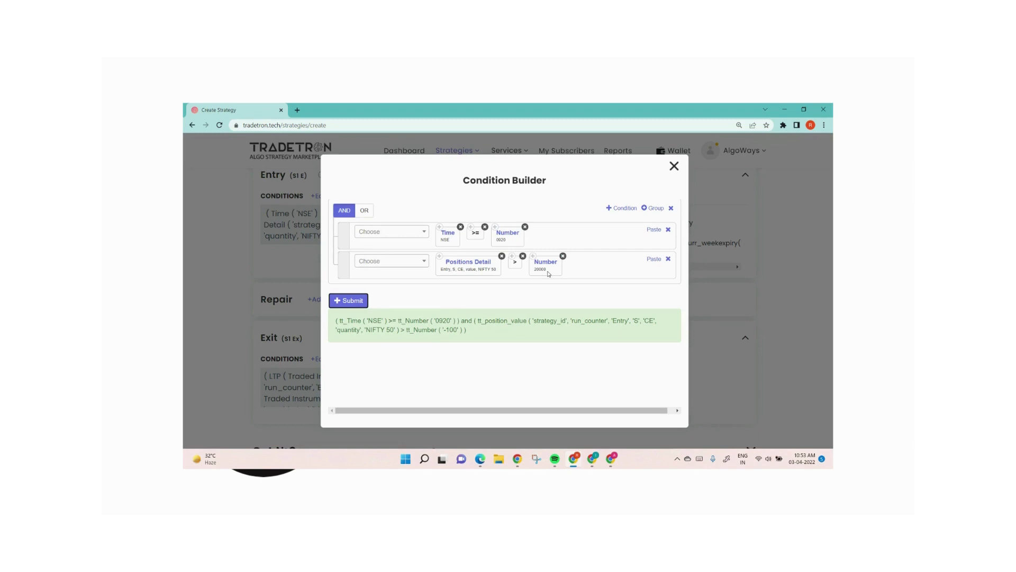
Step: Replace the > operator between Positions Detail and its Number block with <
left_click(523, 256)
left_click(396, 262)
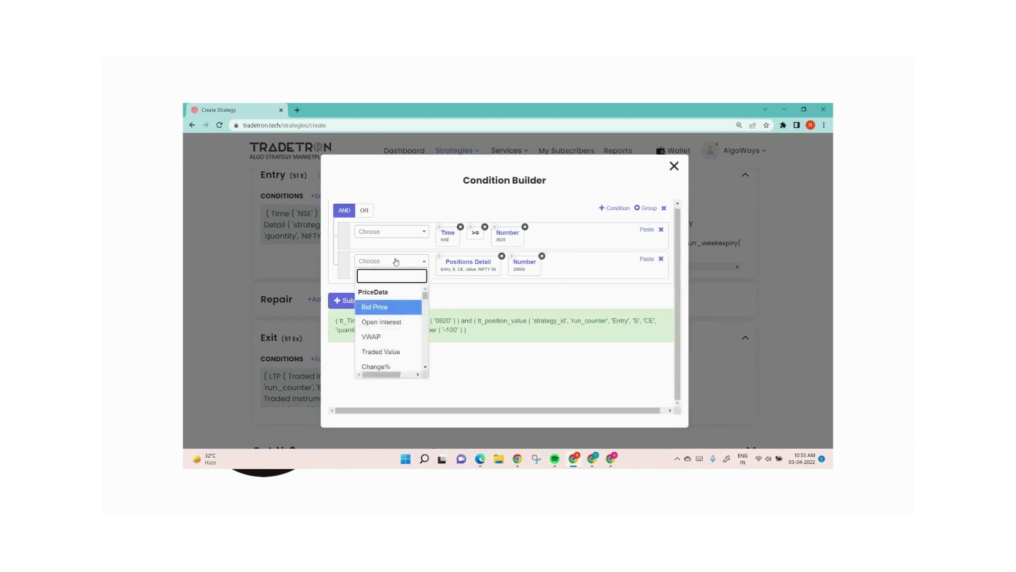
type("<")
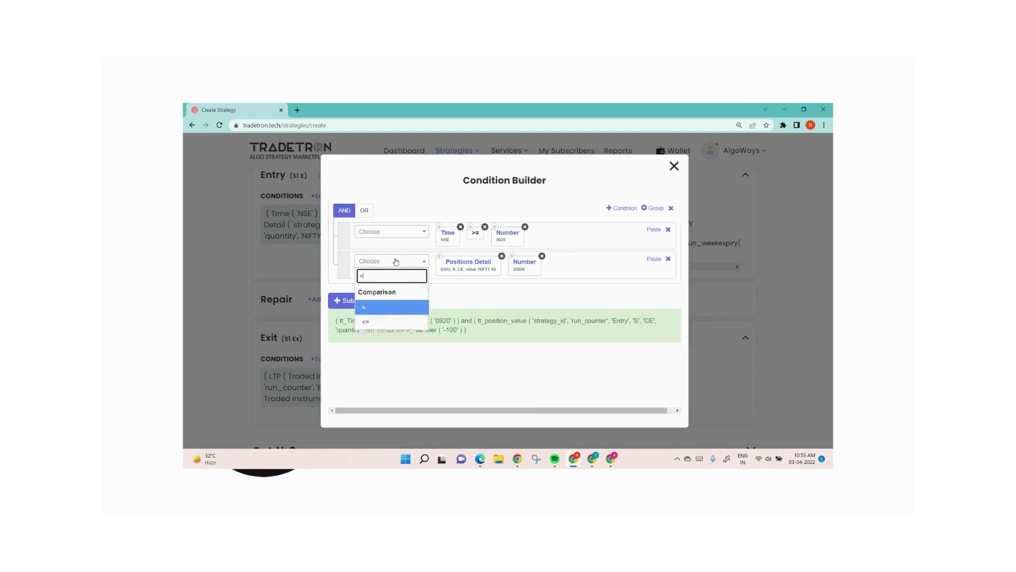
left_click(402, 307)
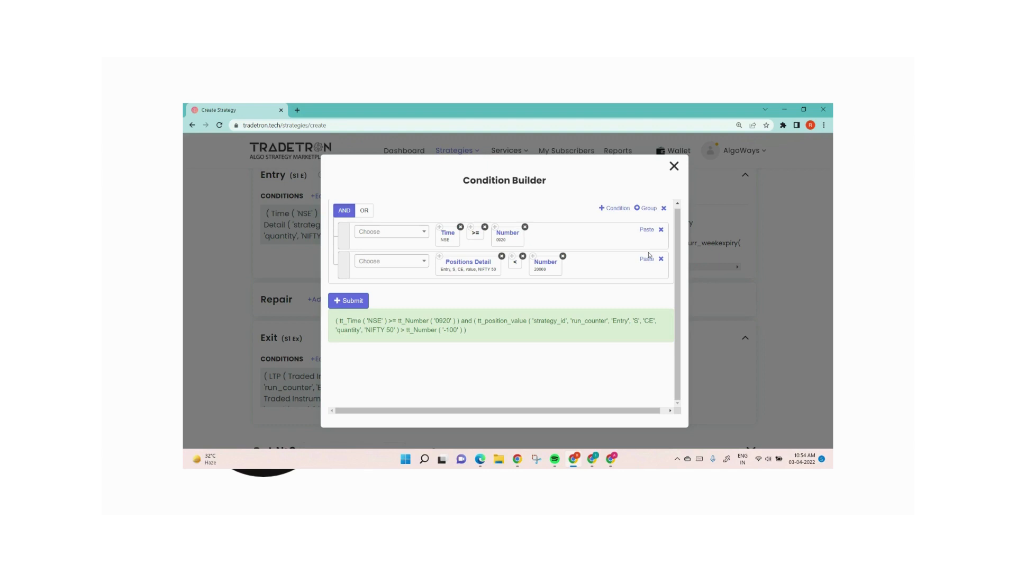
left_click(468, 267)
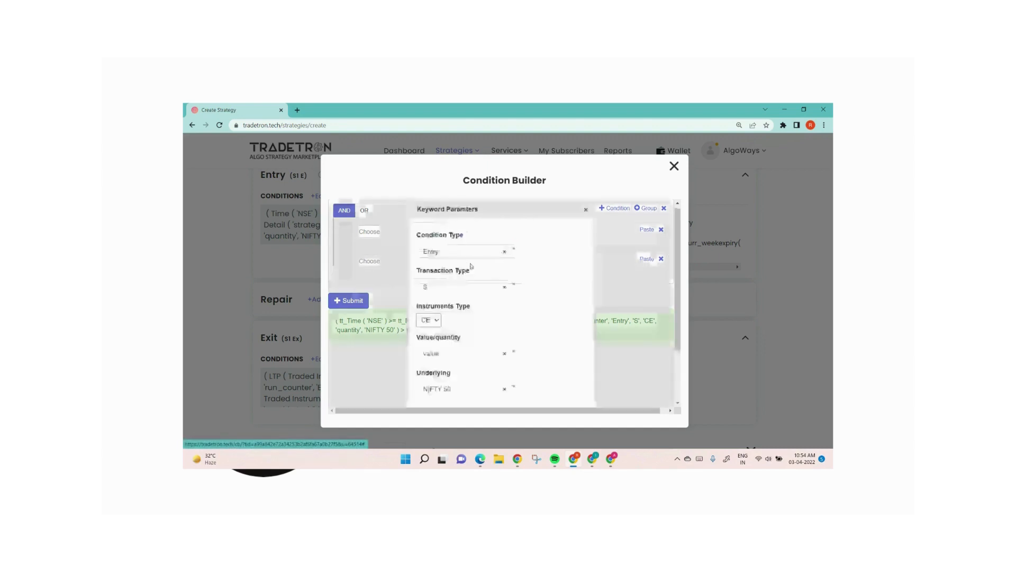
left_click(439, 353)
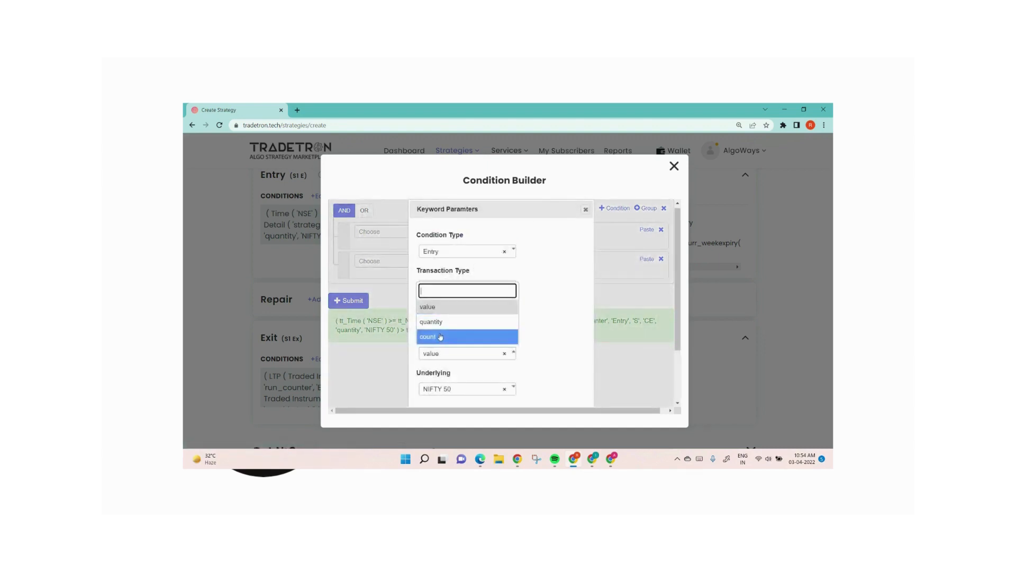
left_click(441, 336)
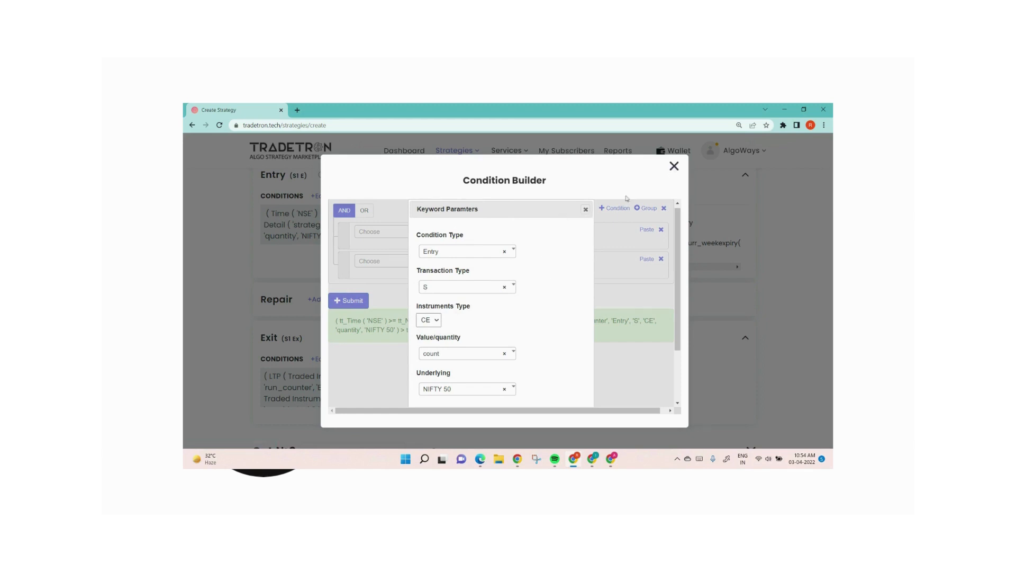
left_click(585, 209)
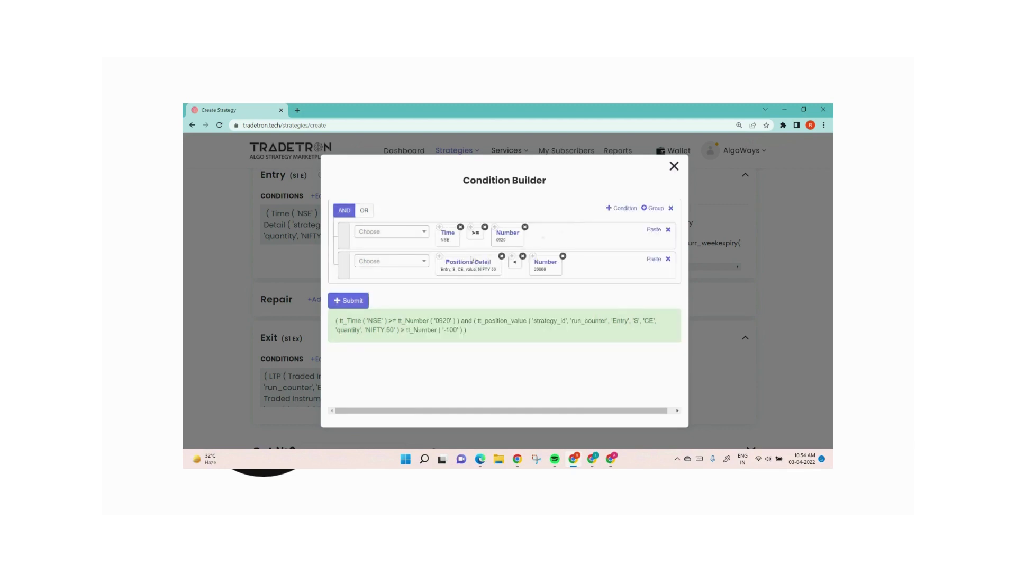
Step: Remove the operator and Number block from the Positions Detail condition and set the keyword's Value/quantity parameter to count
left_click(563, 257)
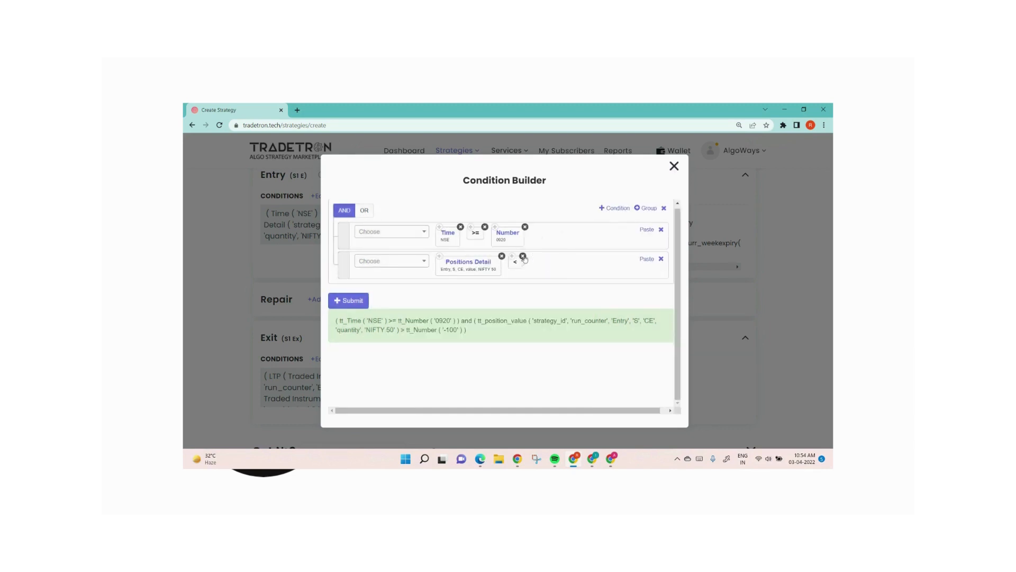
left_click(523, 256)
left_click(468, 265)
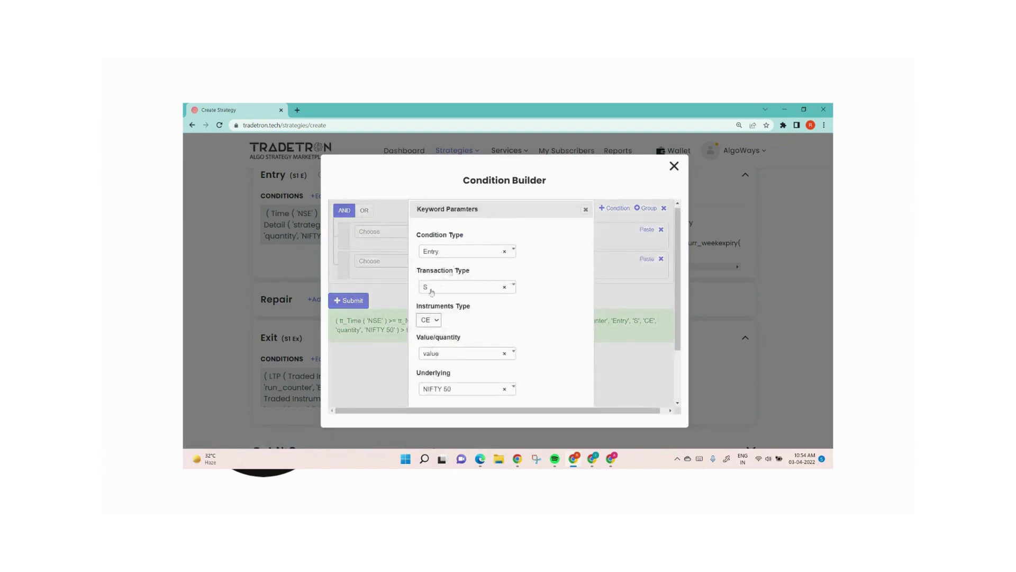
left_click(441, 354)
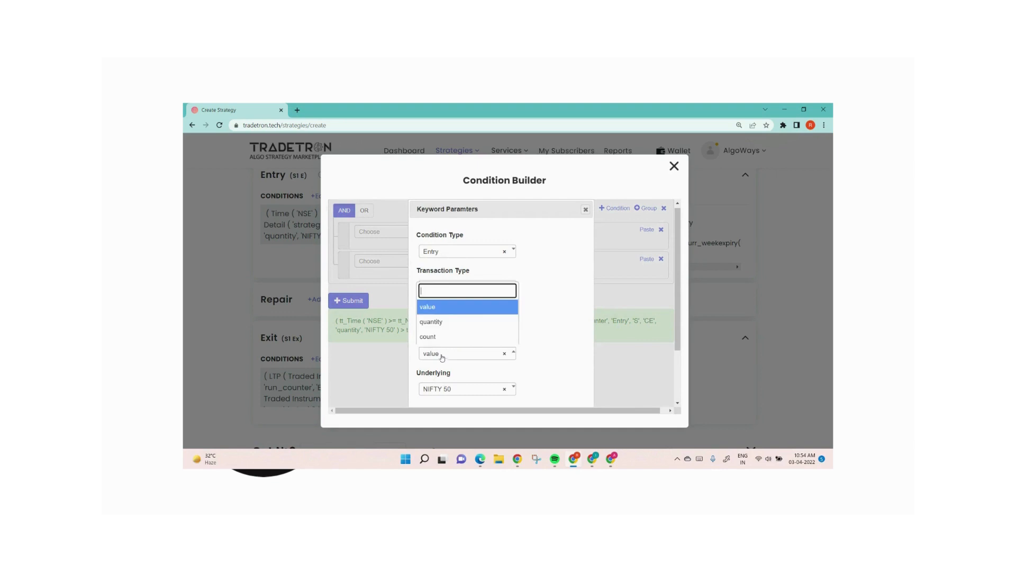
left_click(439, 339)
scroll(524, 345, "down", 2)
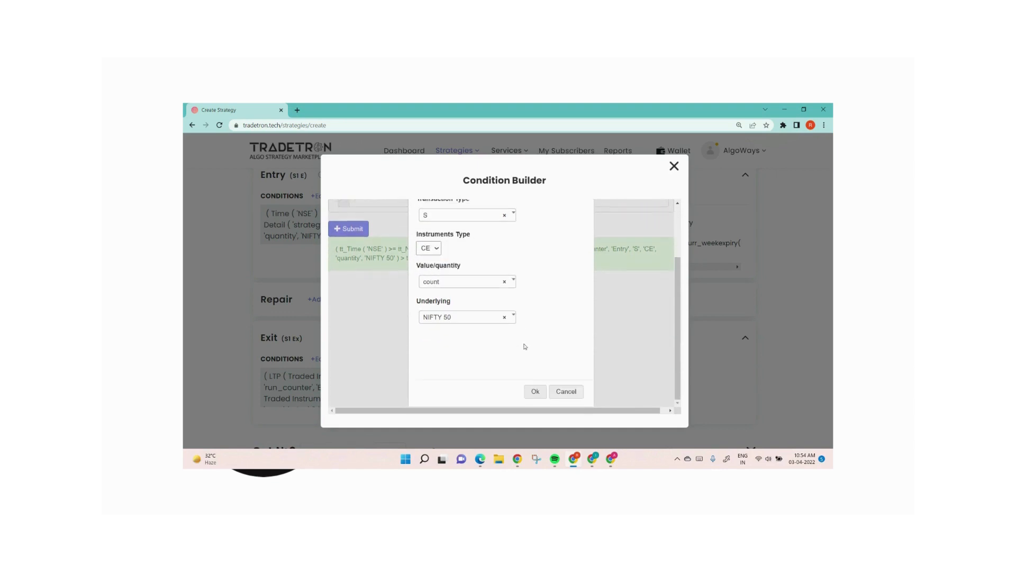
left_click(534, 390)
Step: Add an = operator after Positions Detail and paste a copy of the Time condition's Number block behind it
left_click(401, 262)
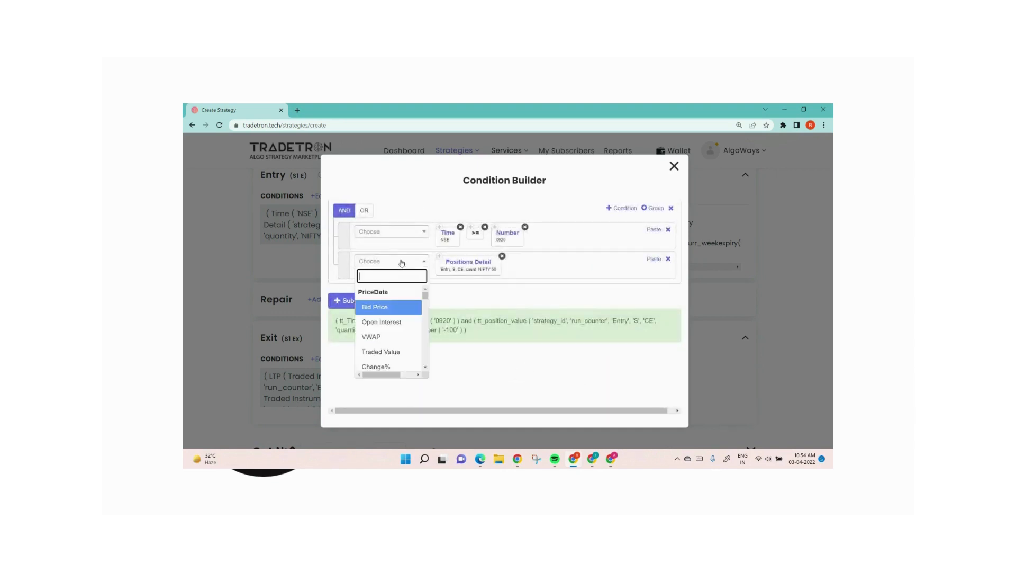
type("=")
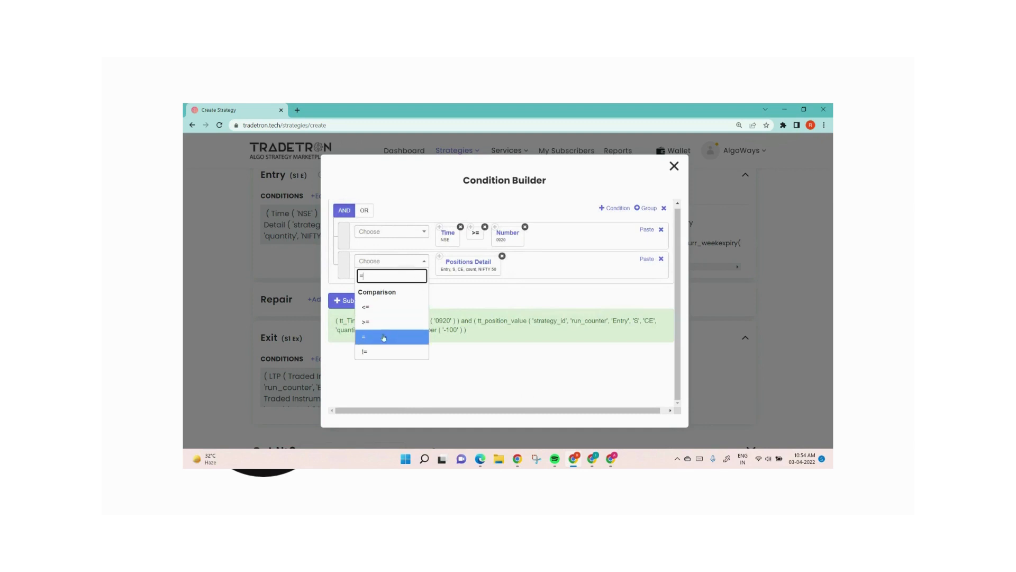
left_click(384, 338)
left_click(644, 260)
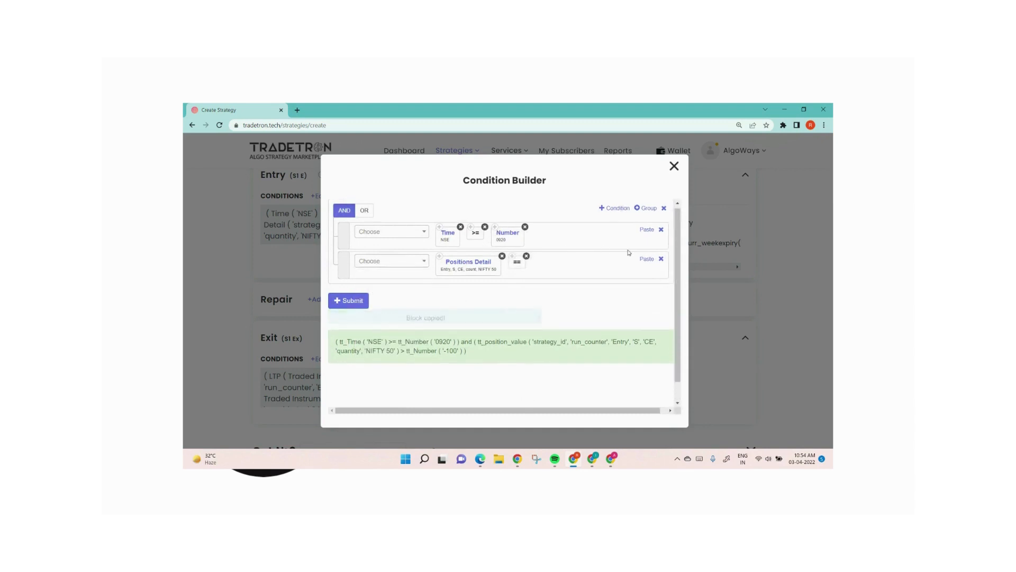
left_click(643, 259)
Step: Set the pasted Number block's value to 0, submit the entry conditions and close the builder
left_click(553, 264)
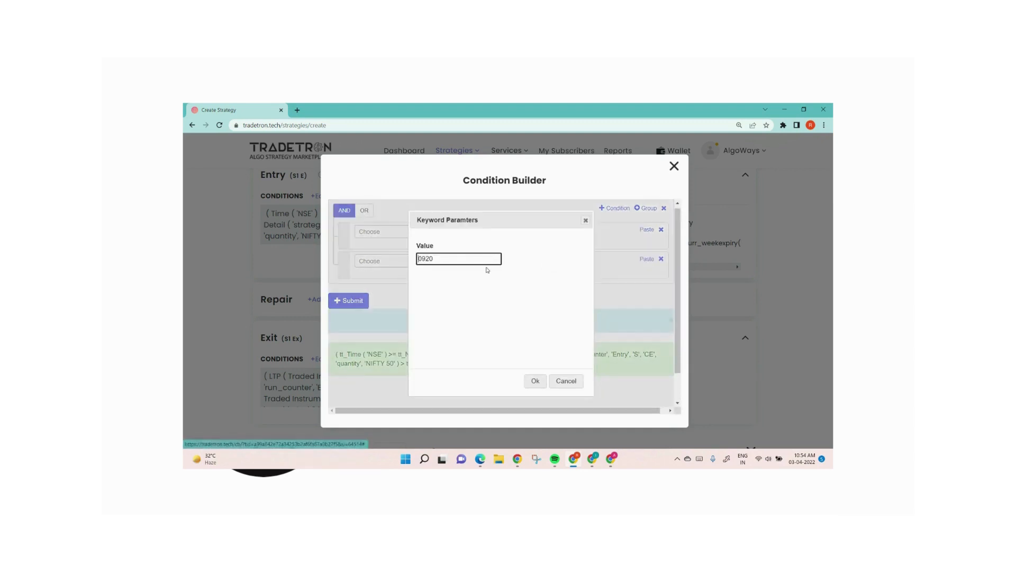
left_click_drag(444, 260, 379, 273)
key("BackSpace")
key("BackSpace")
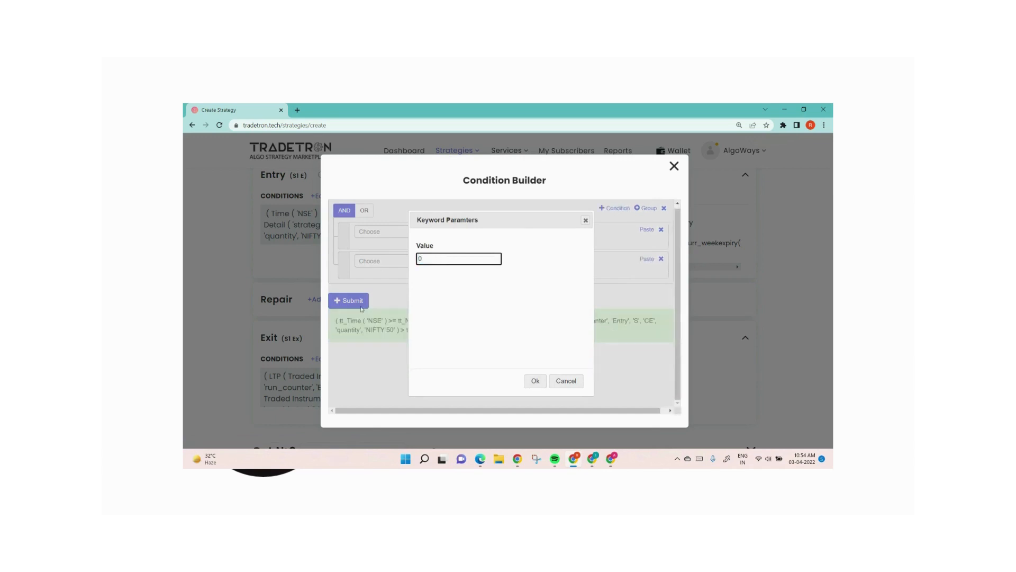
left_click(535, 382)
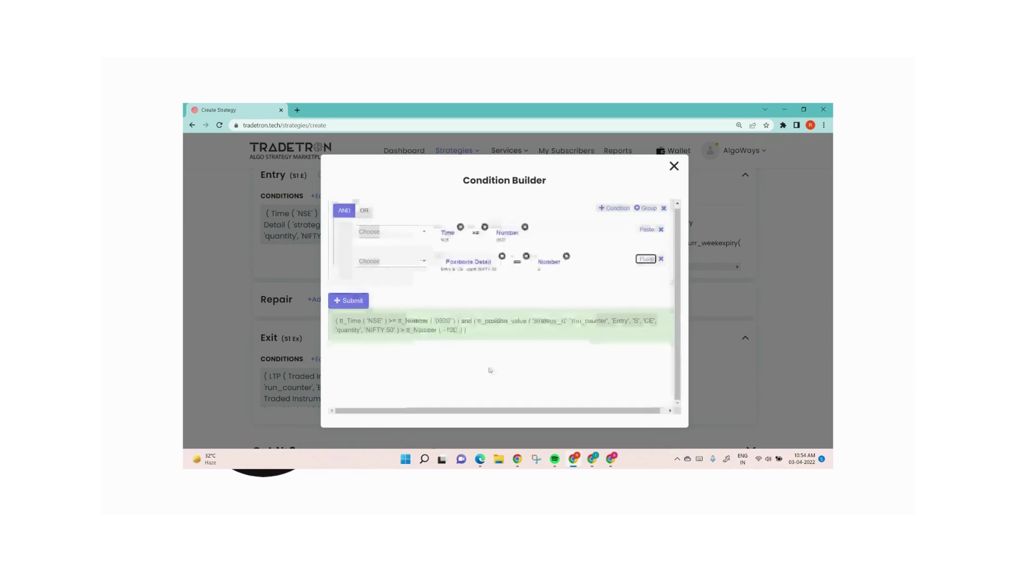
left_click(352, 302)
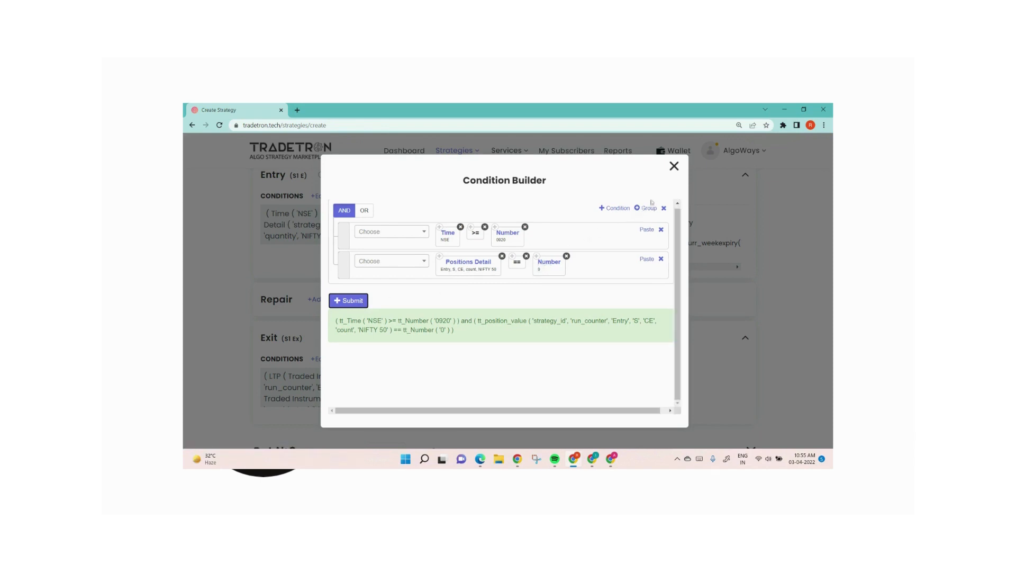
left_click(674, 165)
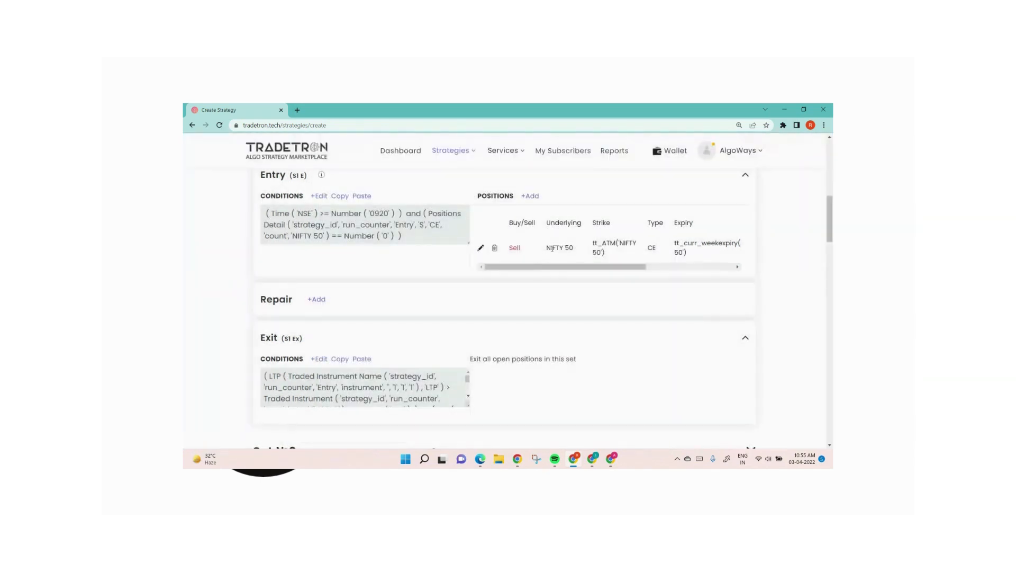
Step: Check Set 1's exit conditions in the builder and close it without making changes
left_click(317, 359)
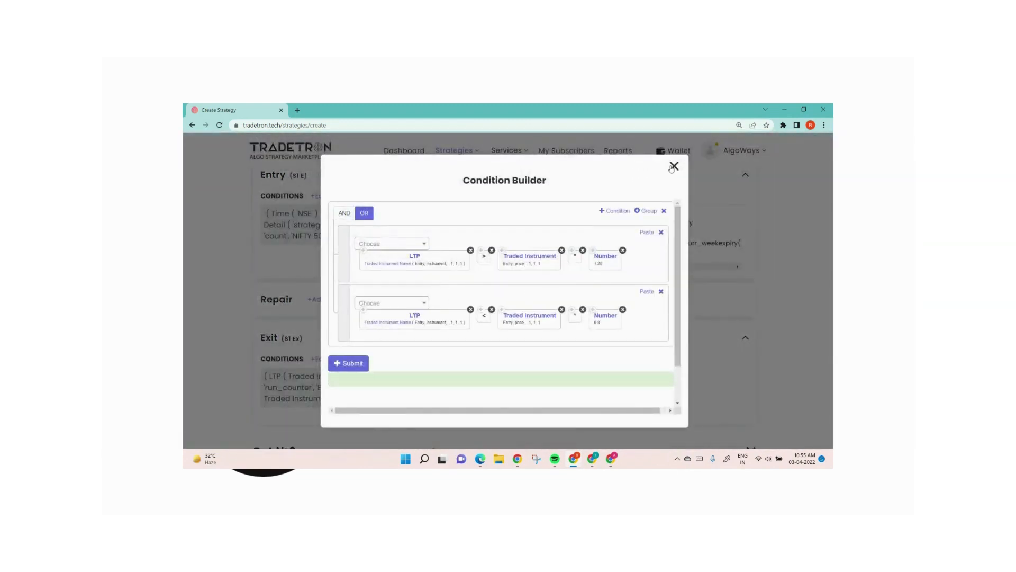
left_click(675, 166)
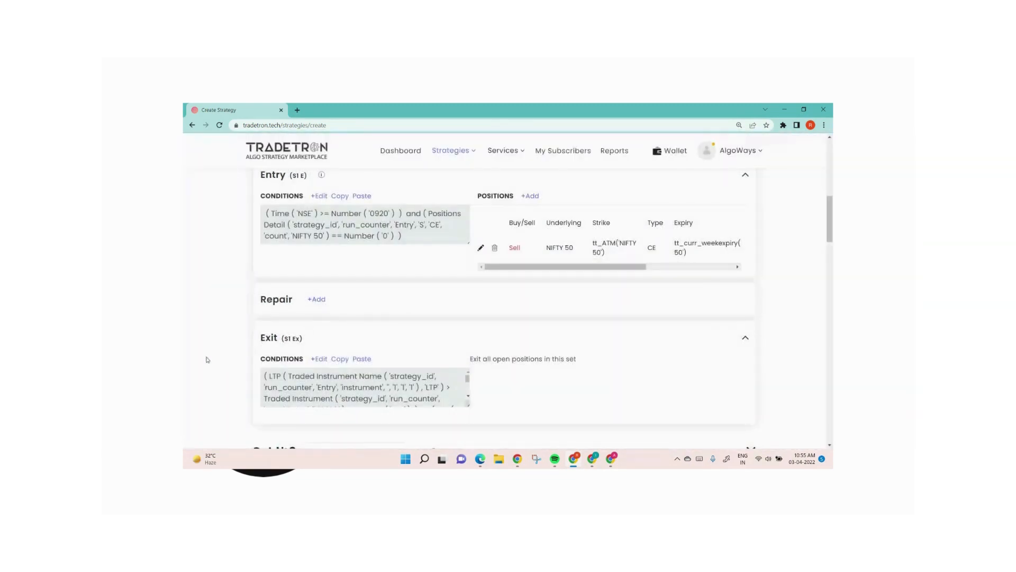
Step: Group Set 1's Time and Positions Detail entry conditions together, remove the group's empty condition and set the outer operator to OR
left_click(320, 197)
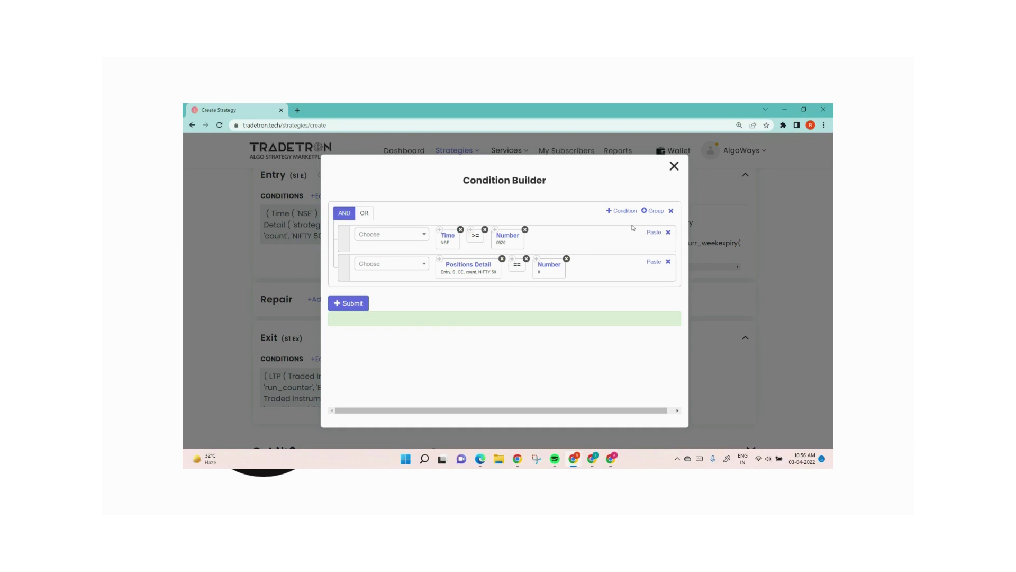
left_click(655, 211)
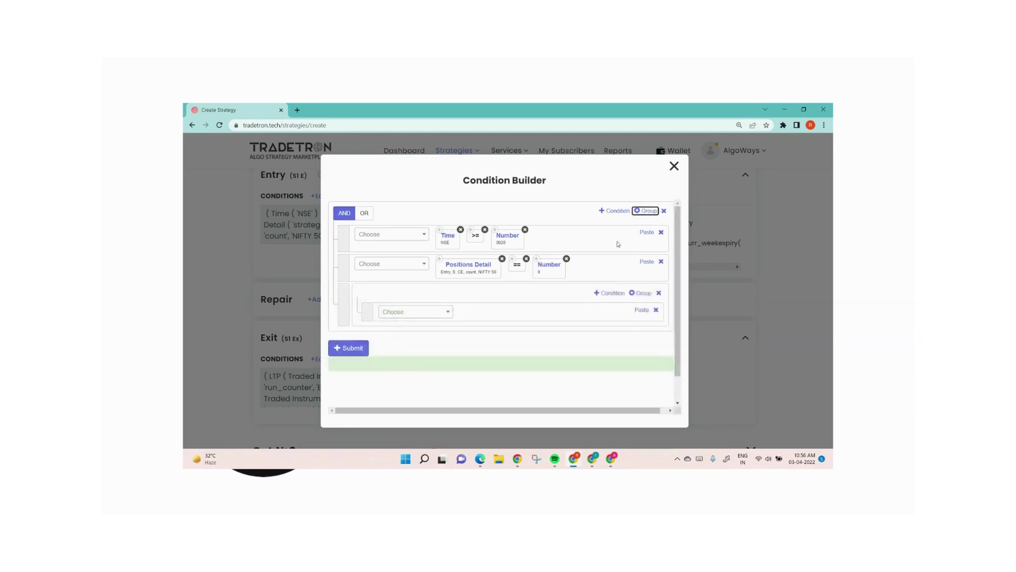
left_click_drag(342, 238, 370, 293)
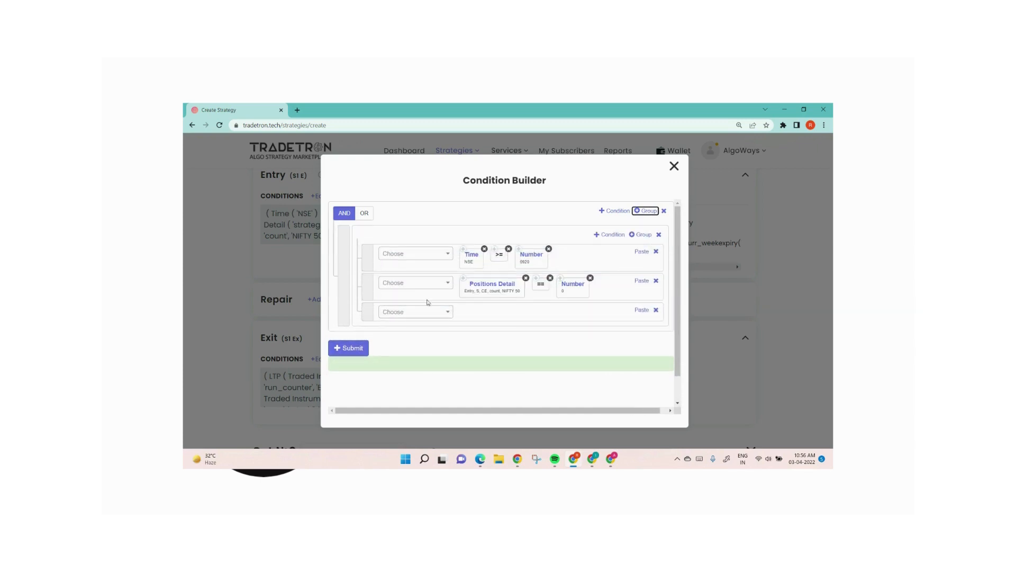
left_click(656, 310)
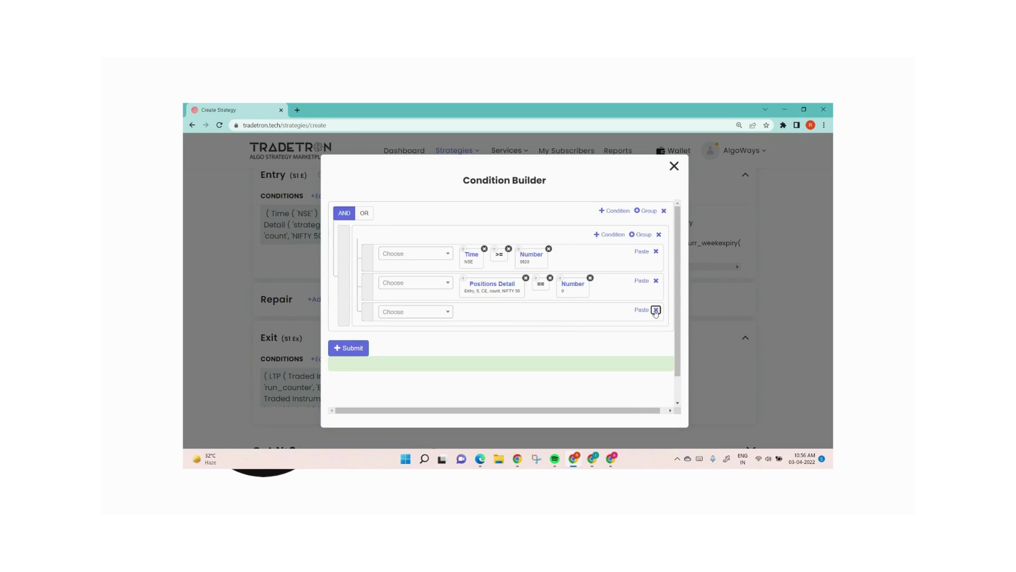
left_click(364, 212)
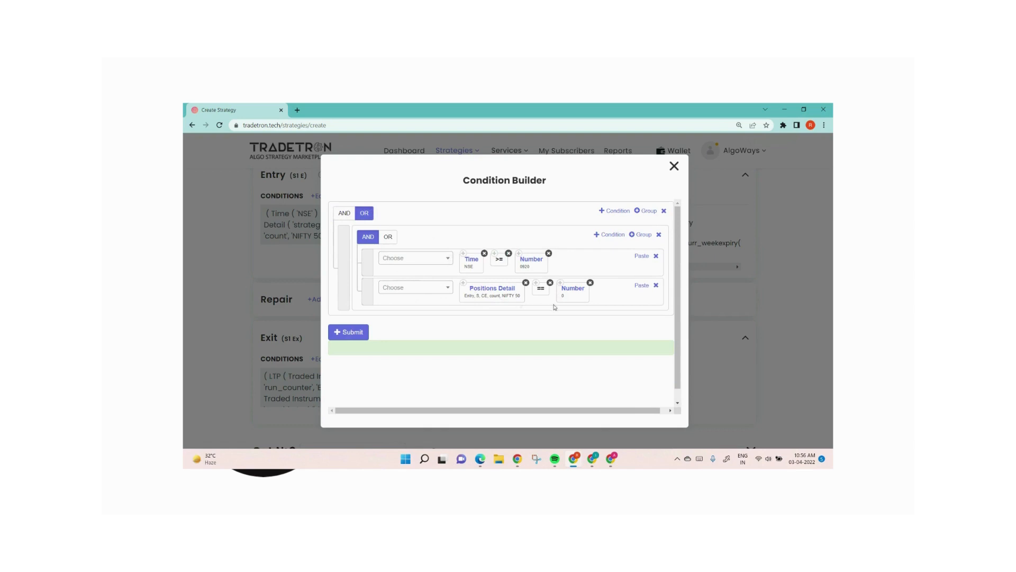
Step: Add a second entry group and fill its condition with copies of the Time, >= and Number 0920 blocks
left_click(645, 211)
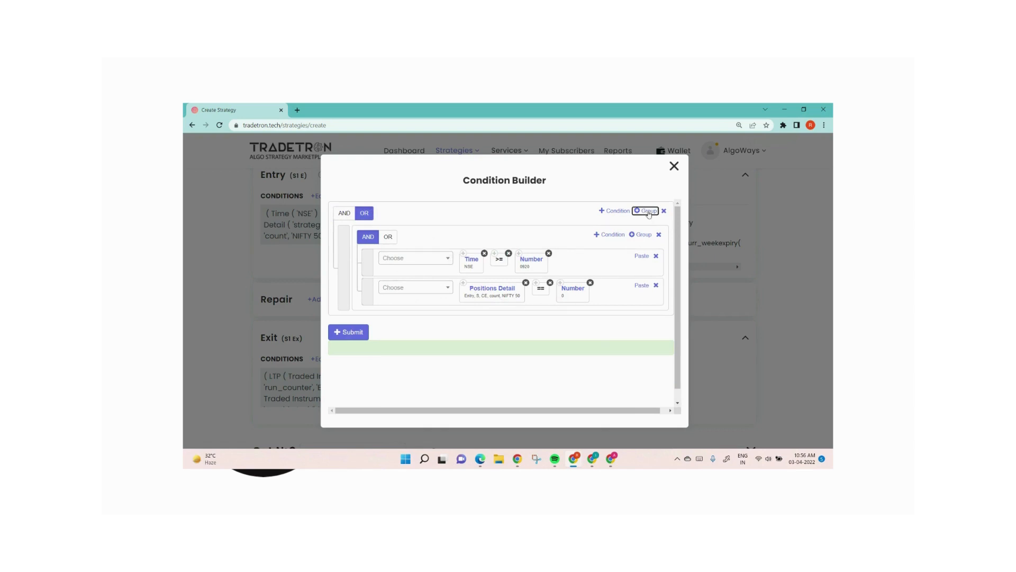
left_click(464, 253)
left_click(640, 339)
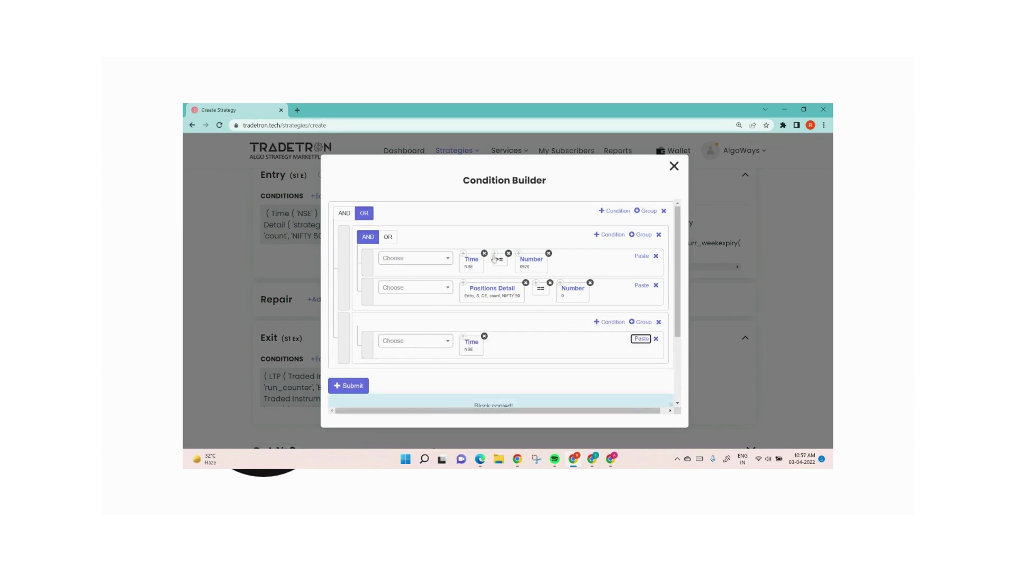
left_click(642, 342)
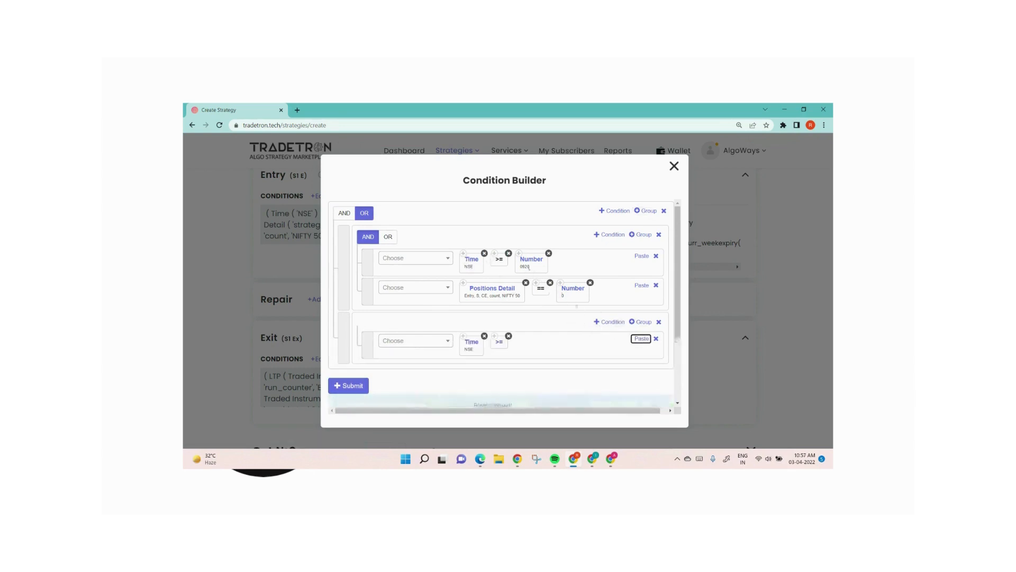
left_click(520, 254)
left_click(644, 340)
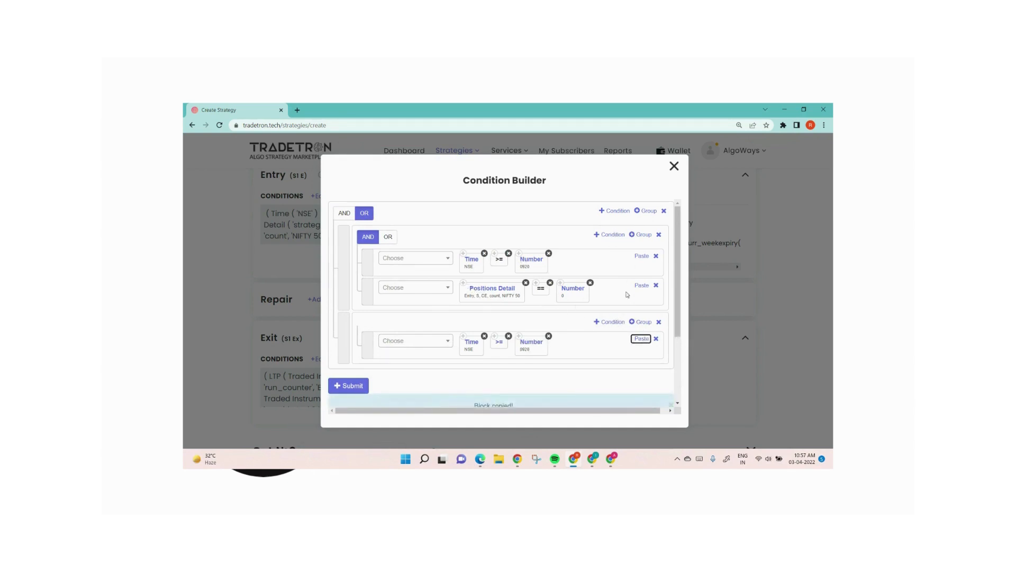
Step: Add a condition to the second group with a copied Positions Detail block, a > operator and a pasted Number 0 block
left_click(613, 322)
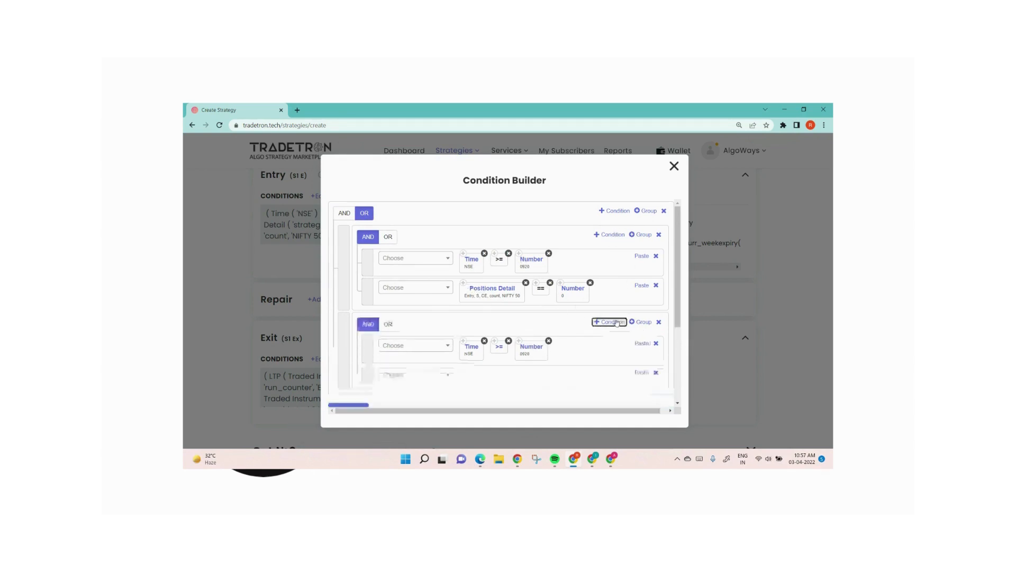
left_click(464, 284)
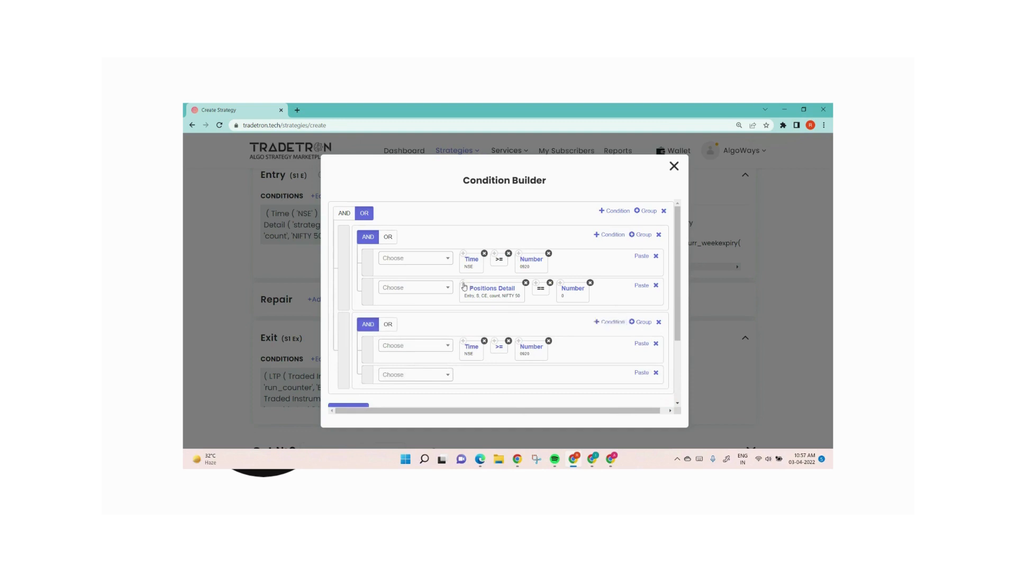
left_click(642, 372)
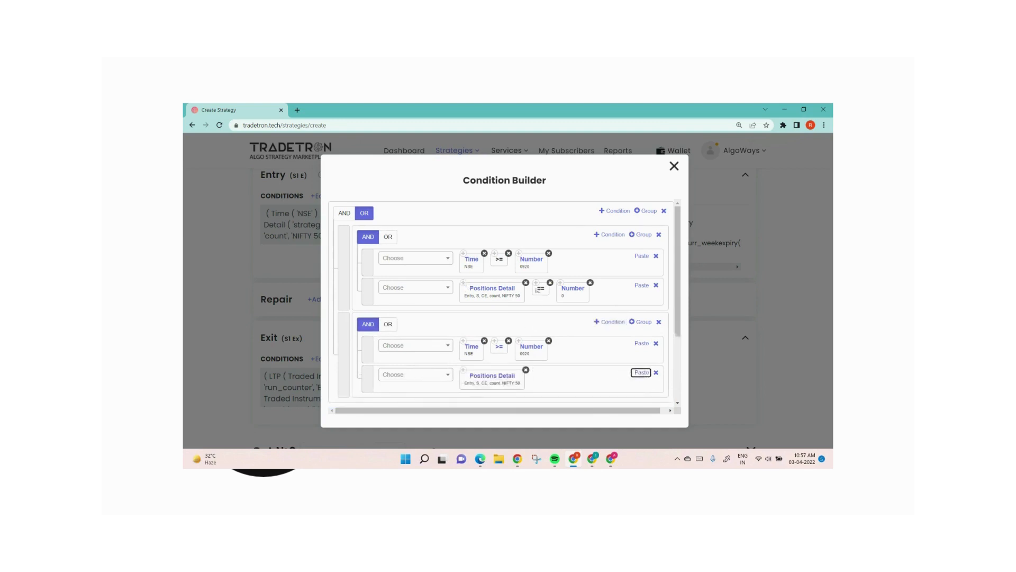
left_click(429, 375)
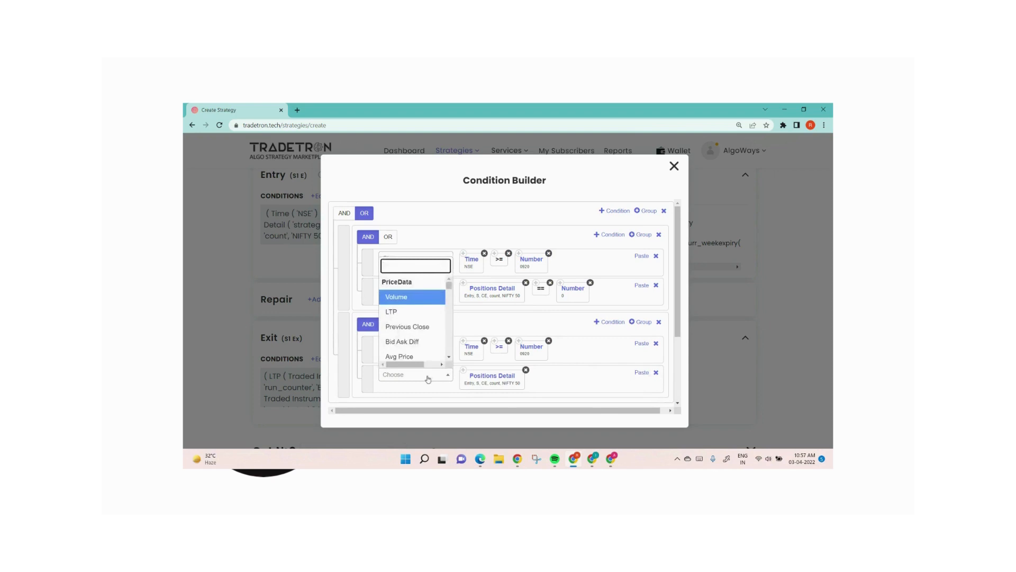
type(".")
key("BackSpace")
type(">")
left_click(408, 345)
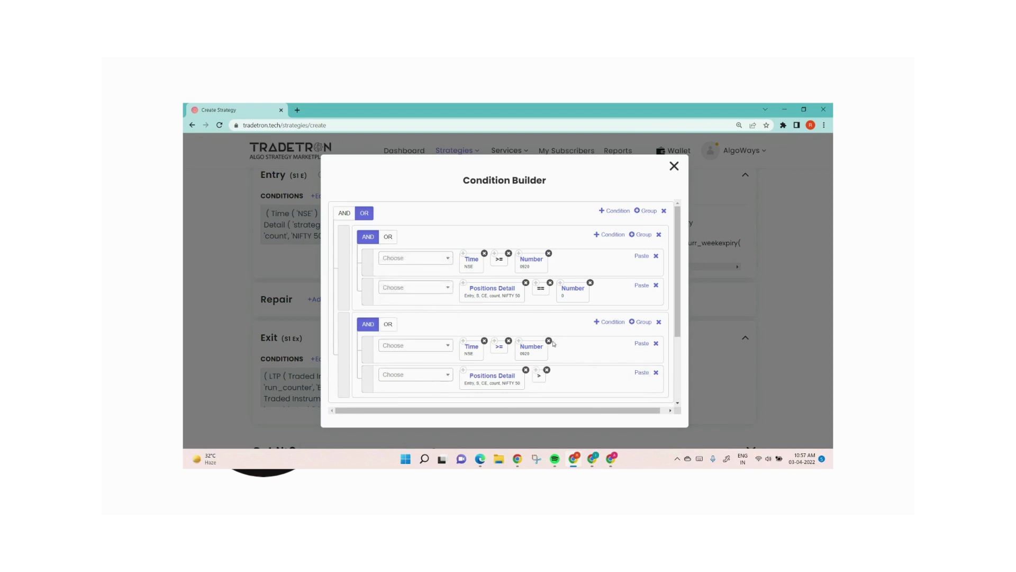
left_click(641, 373)
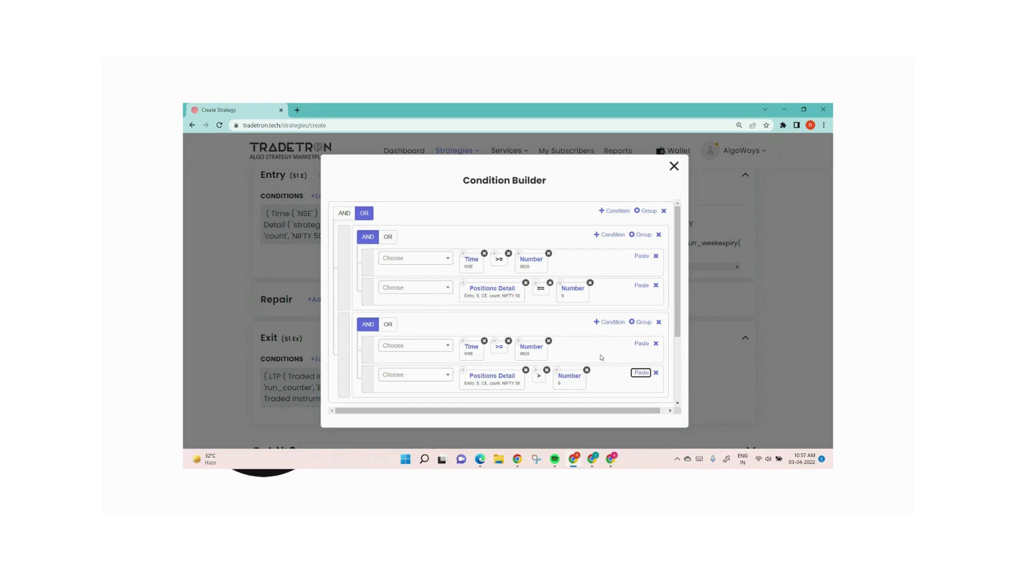
Step: Add a third condition to the second group using the Position keyword with series RSI and position -1
left_click(610, 322)
scroll(440, 347, "down", 2)
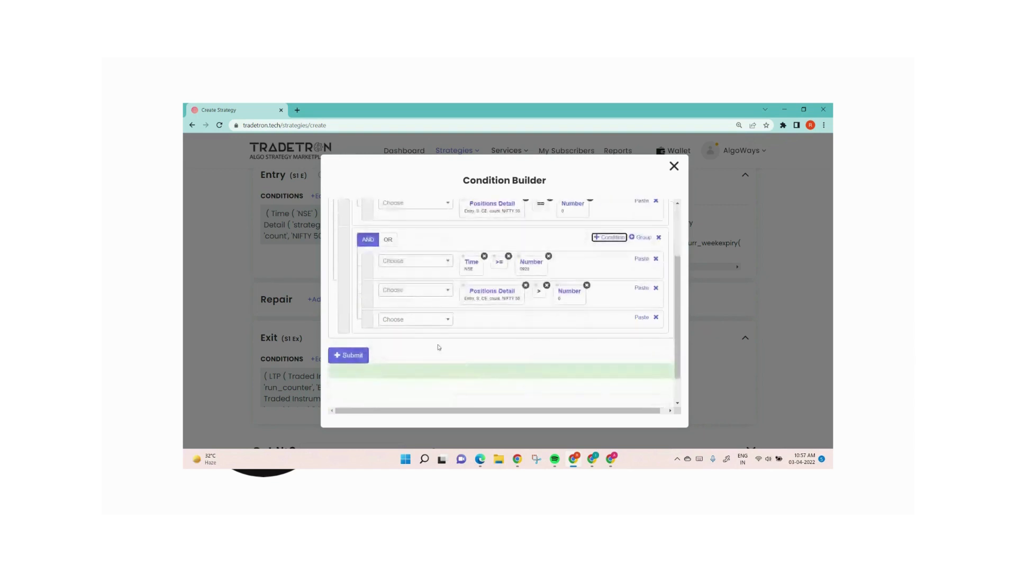
left_click(415, 319)
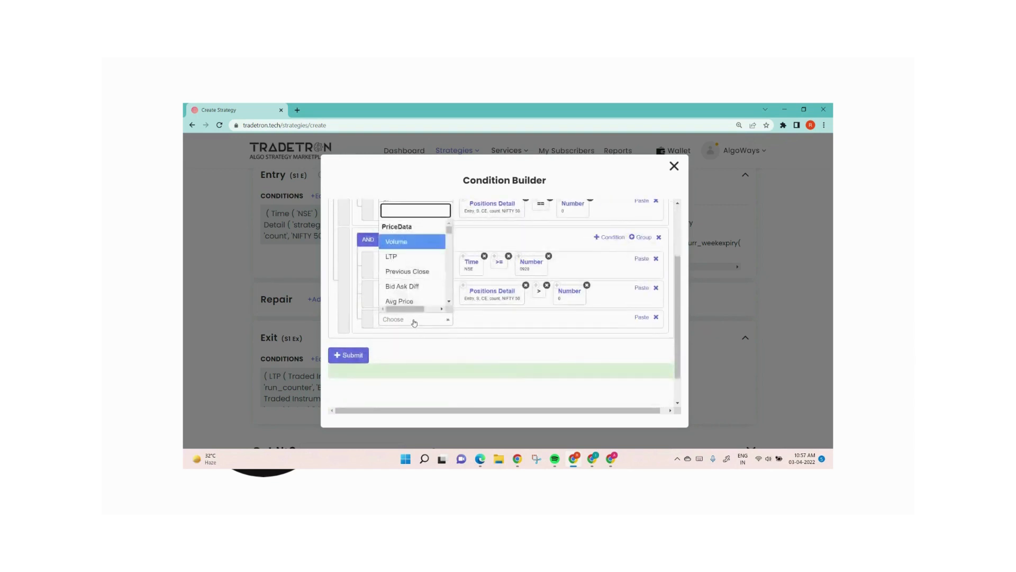
type("posi")
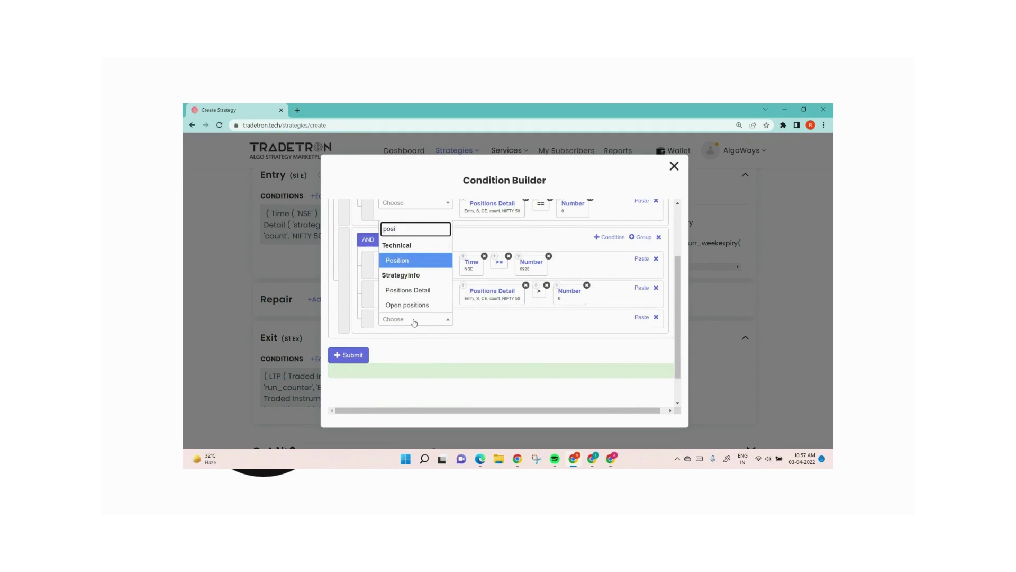
key("Return")
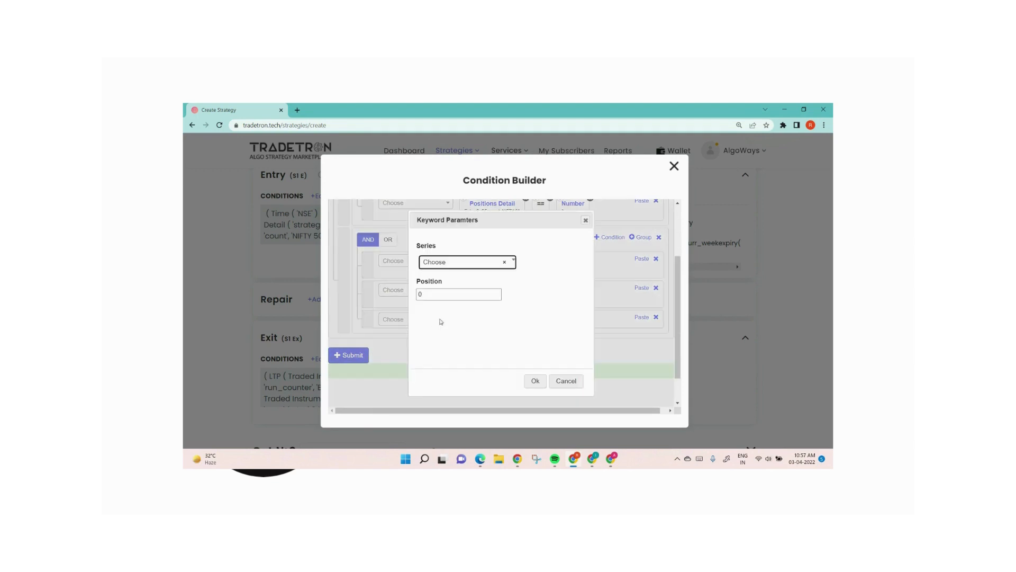
left_click(466, 262)
type("rsi")
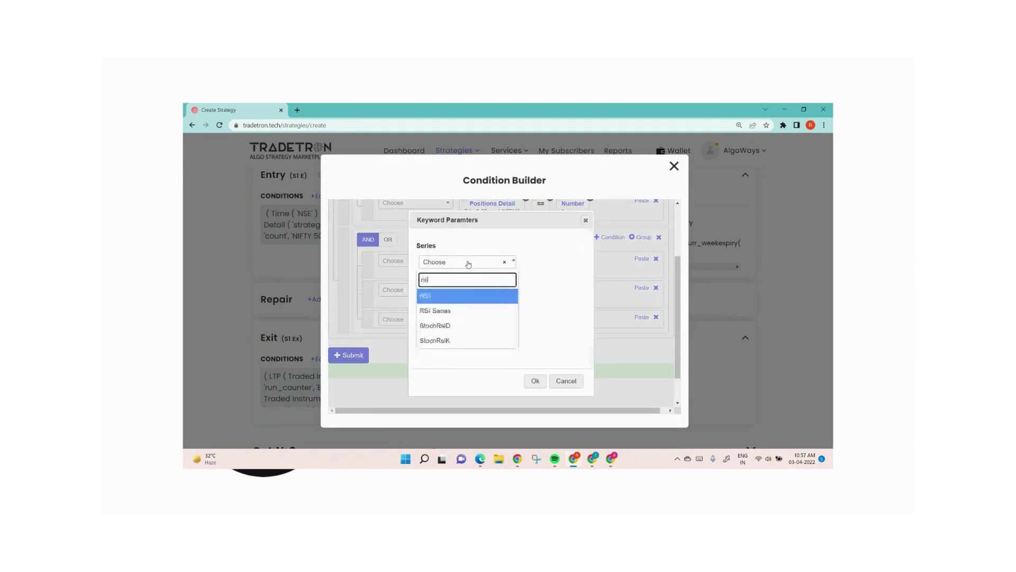
key("Return")
key("Tab")
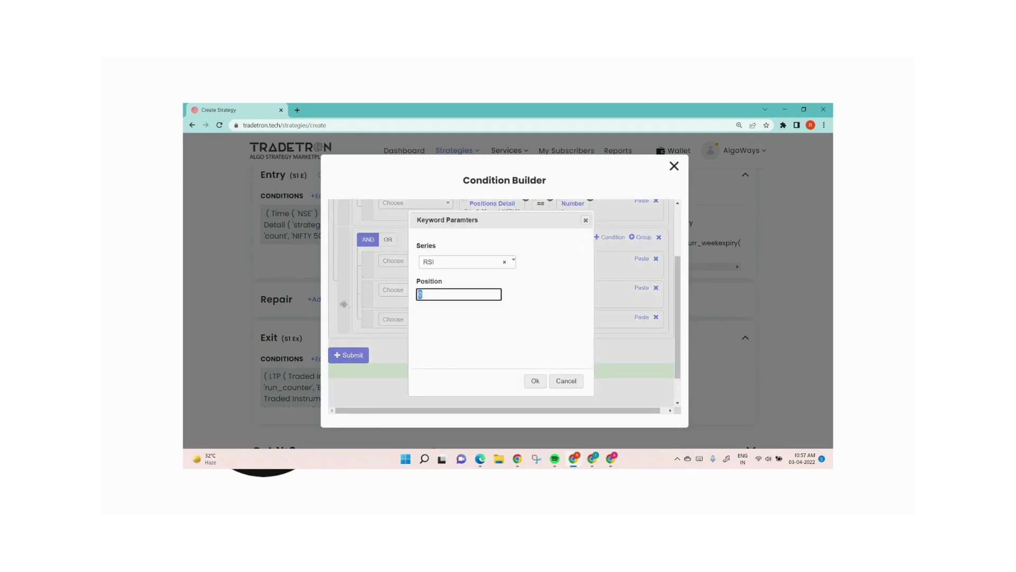
type("-1")
left_click(534, 382)
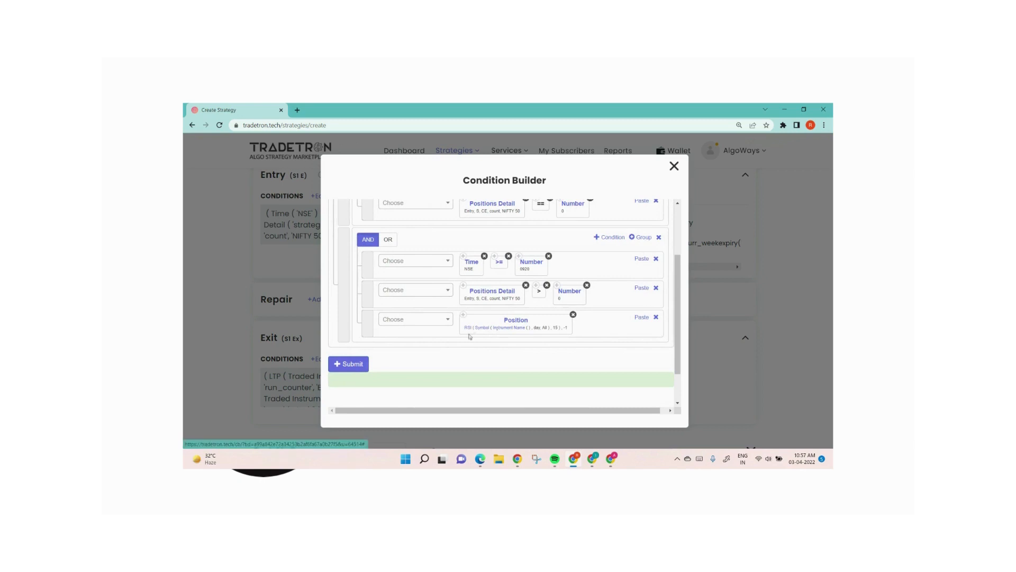
Step: Set the candle type of the RSI's Symbol keyword to 5m
left_click(485, 331)
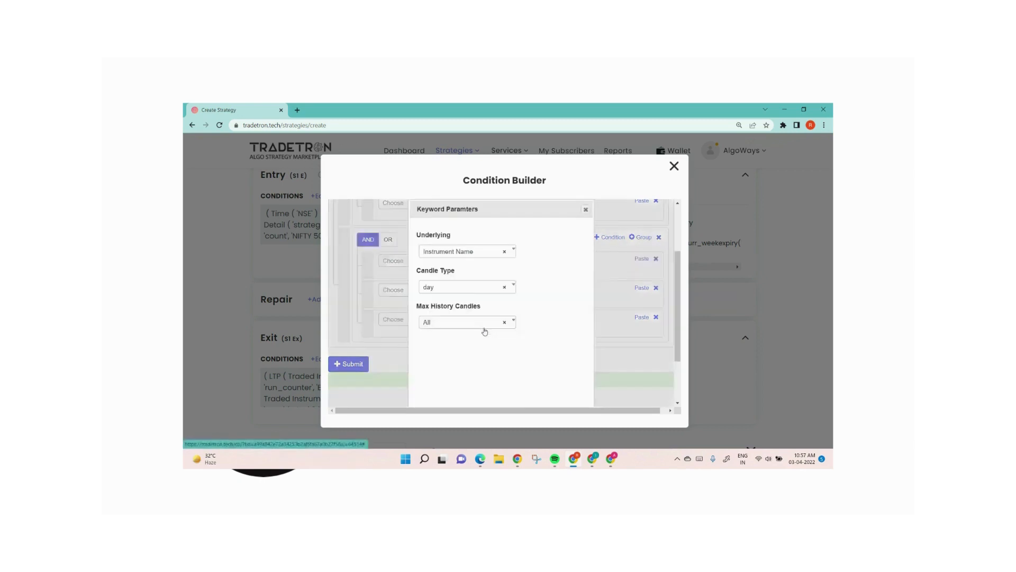
left_click(459, 292)
scroll(443, 394, "down", 1)
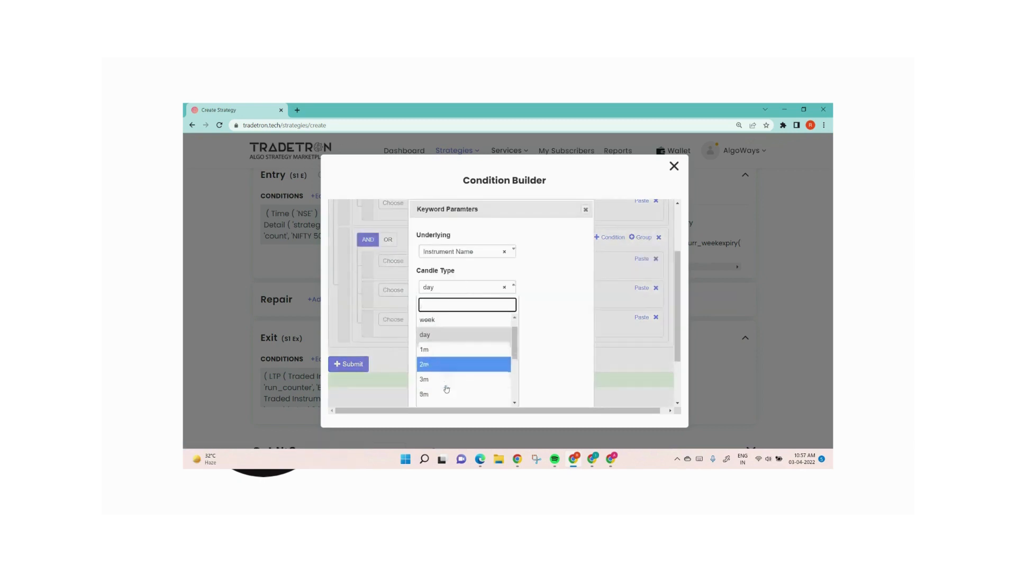
left_click(443, 369)
scroll(548, 384, "down", 2)
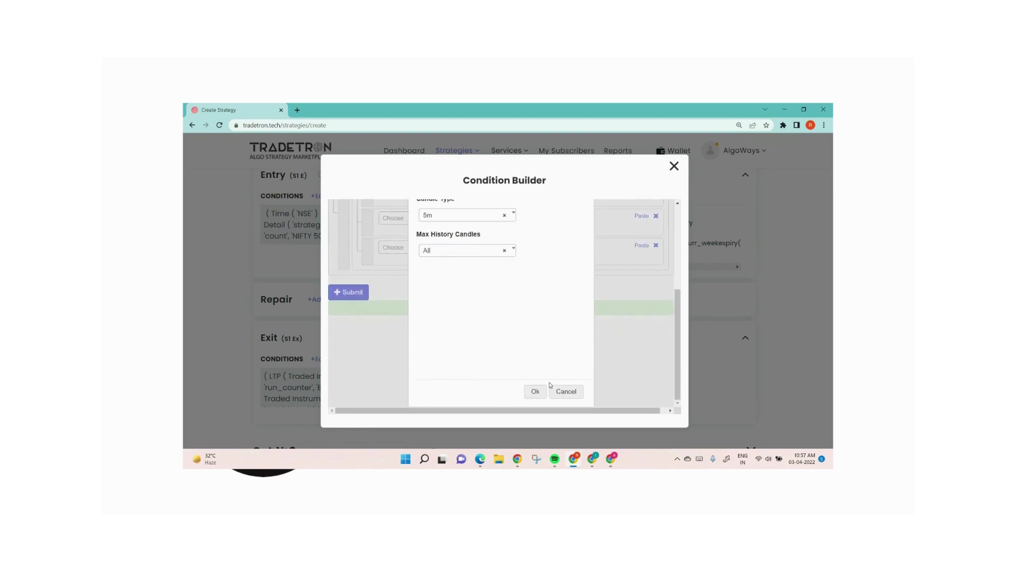
left_click(535, 392)
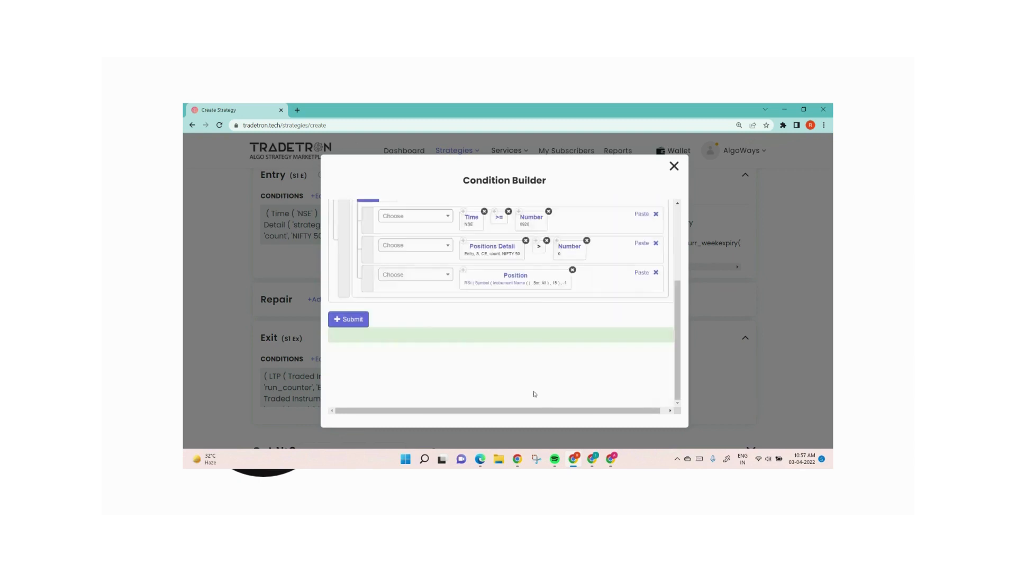
Step: Set the RSI's Instrument Name to the NFO exchange and NIFTY 50
left_click(513, 285)
left_click(386, 253)
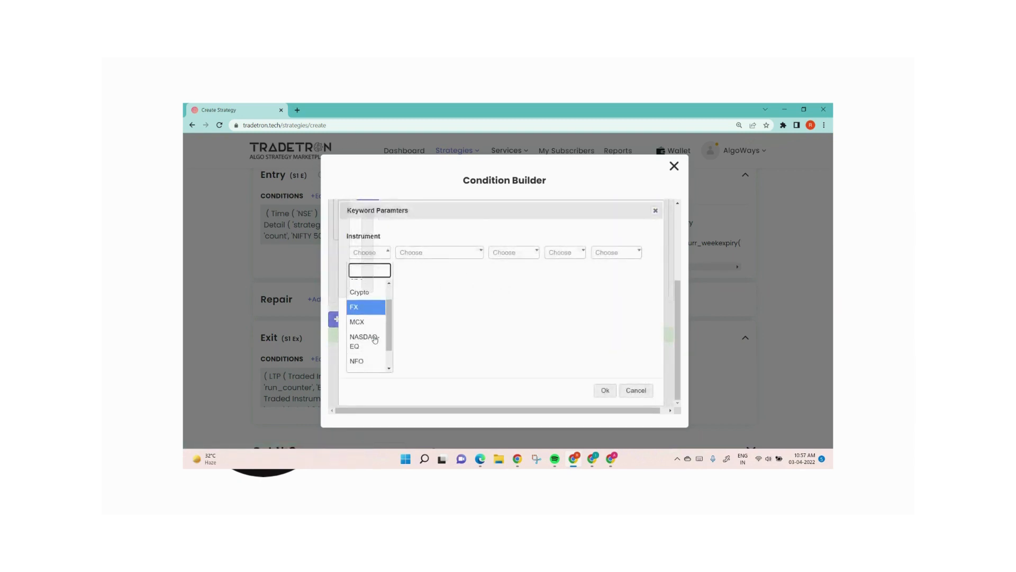
type("nfo")
key("Return")
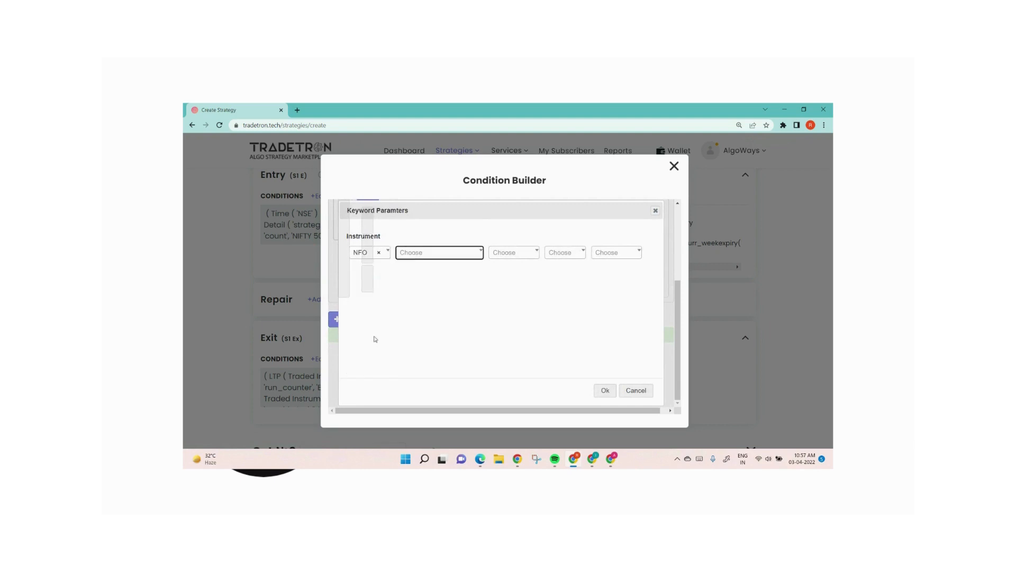
type("nifty")
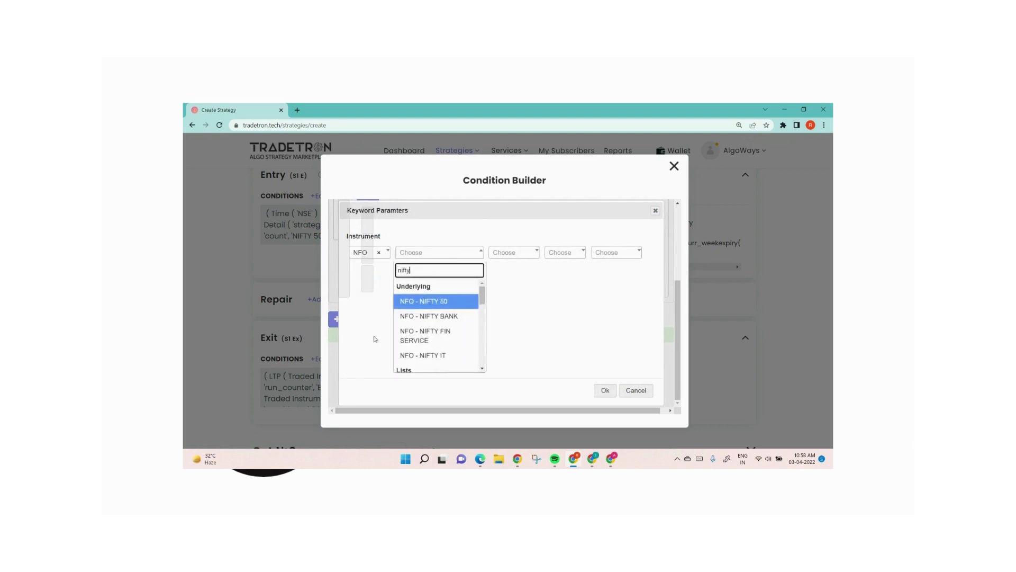
key("Return")
left_click(605, 392)
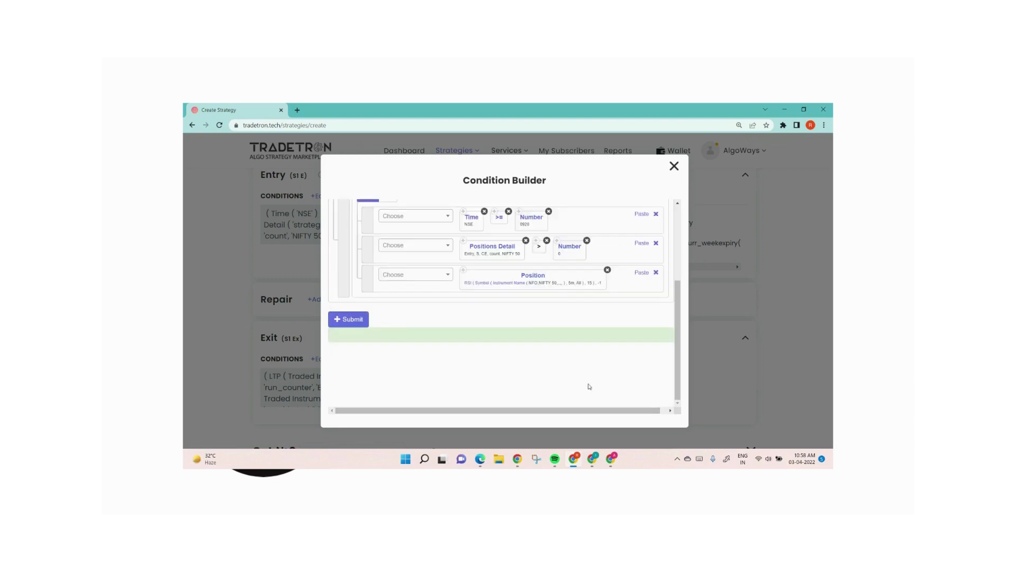
Step: Check the RSI keyword's Period parameter and accept the dialog
left_click(469, 283)
left_click_drag(422, 294, 491, 290)
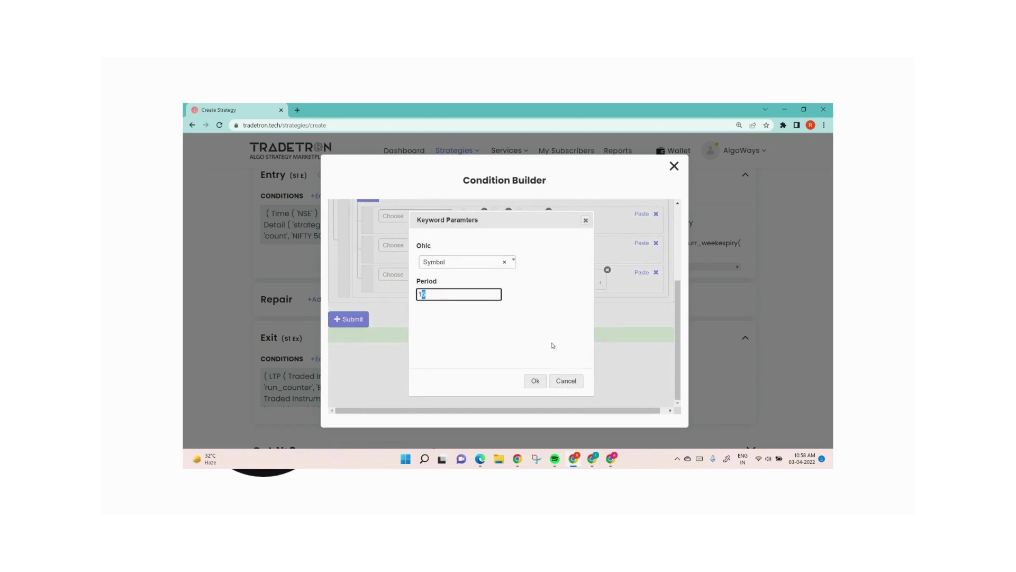
left_click(535, 380)
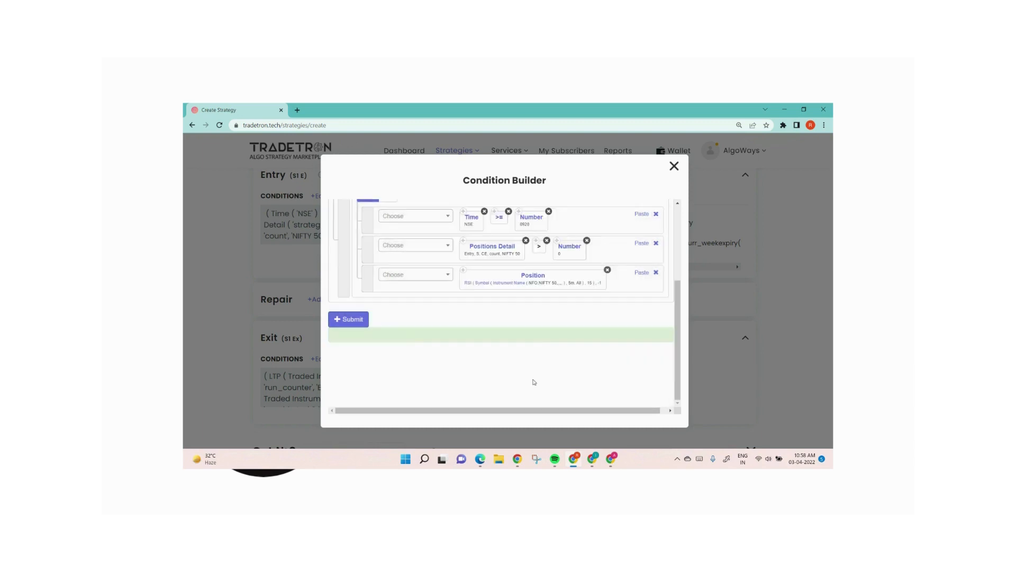
left_click(410, 275)
type(">")
key("Return")
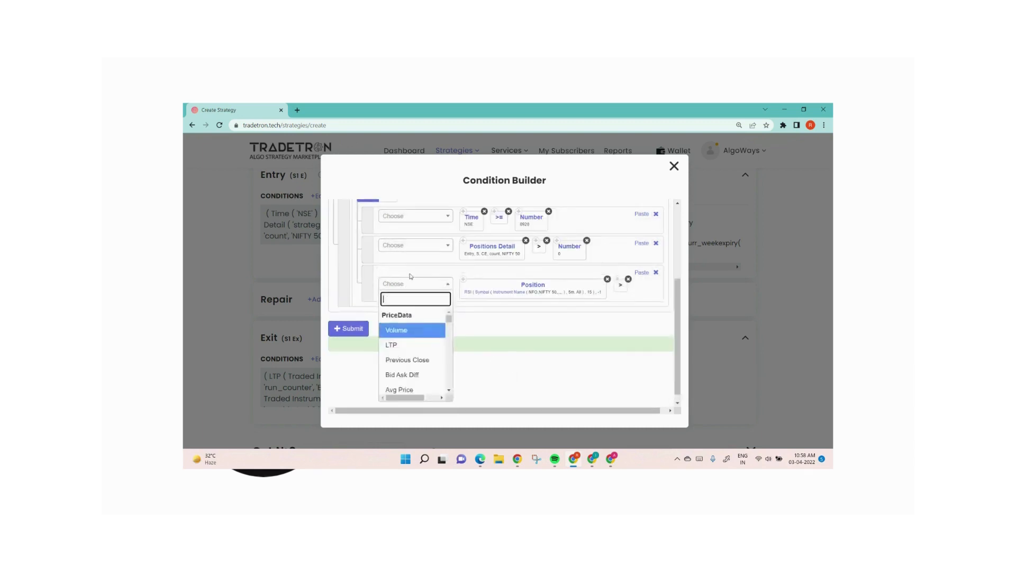
left_click(628, 279)
Step: Add a Number block with value 60 behind the RSI Position keyword and submit the entry conditions
left_click(441, 275)
type("number")
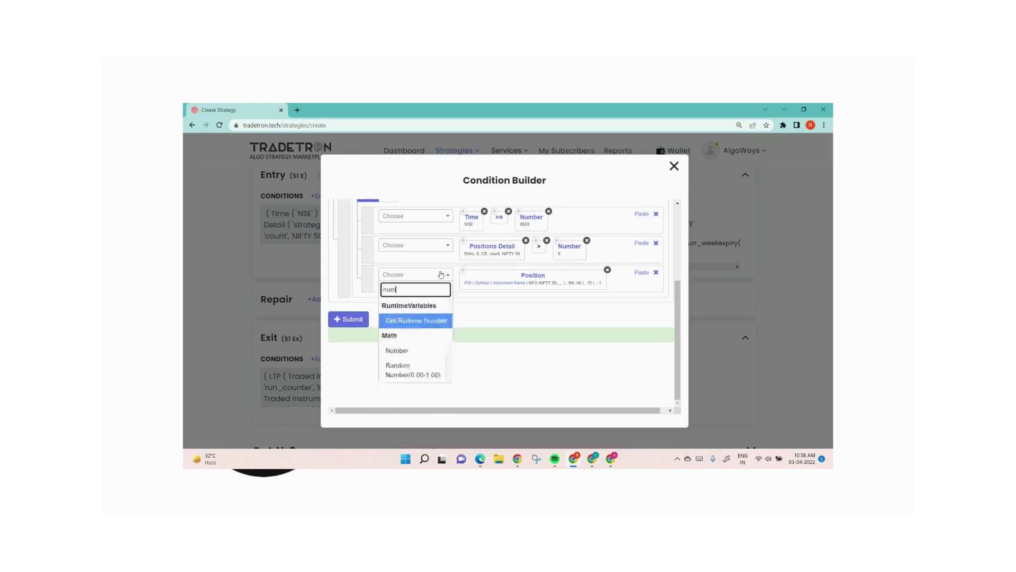
key("Down")
key("Return")
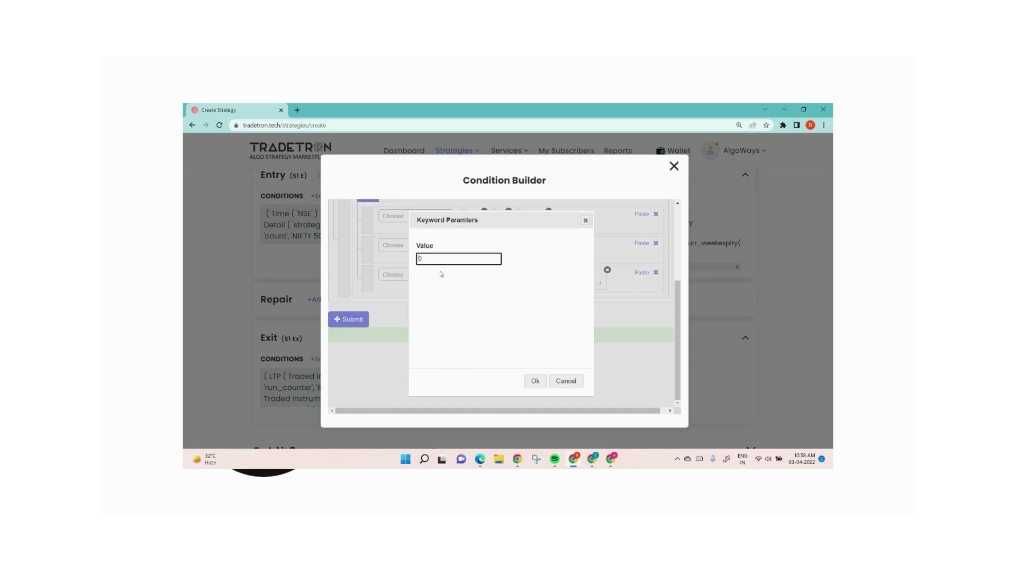
type("6")
left_click(535, 381)
left_click(358, 342)
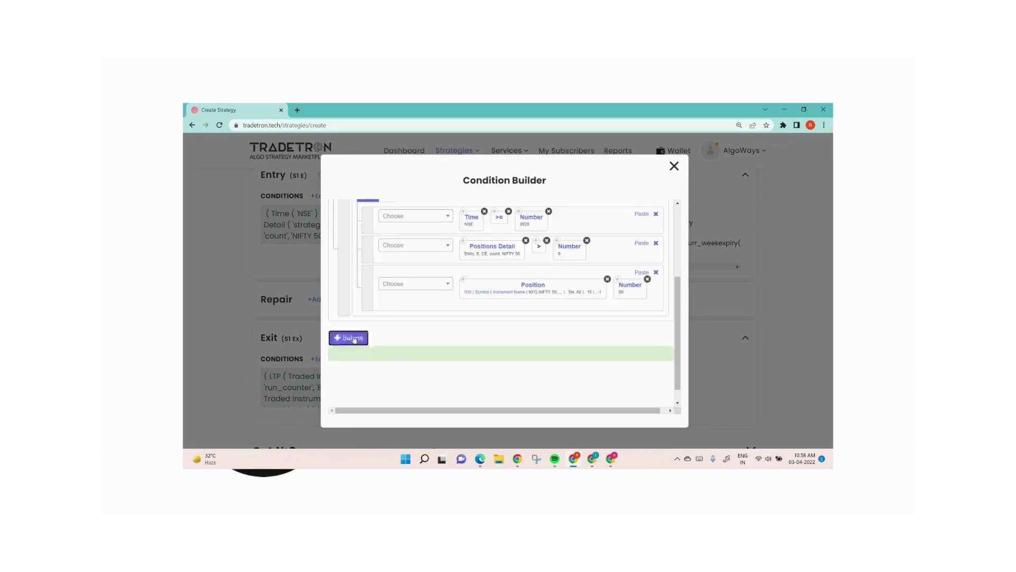
Step: Review the submitted entry condition groups of Set 1
left_click(674, 165)
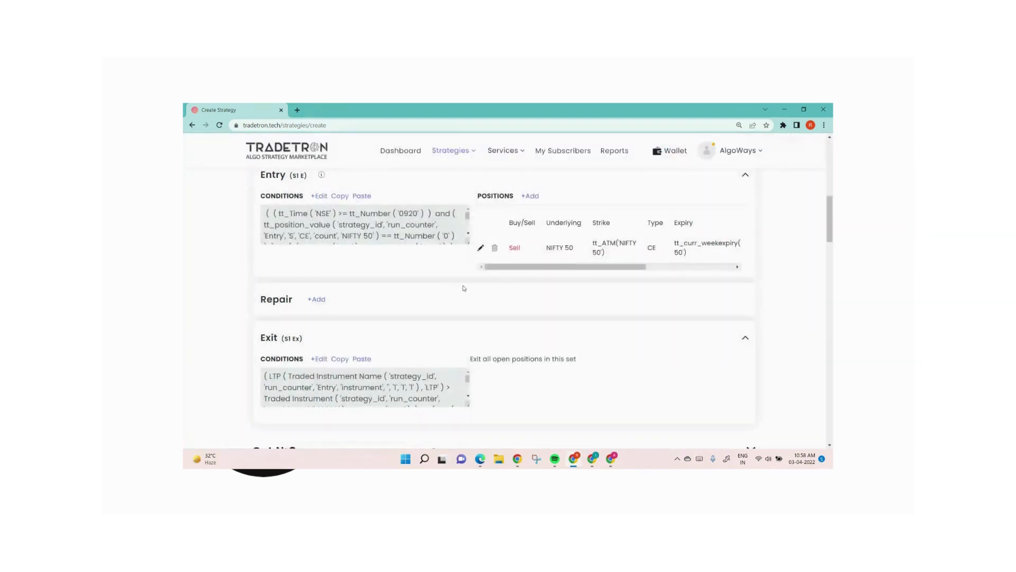
left_click(319, 196)
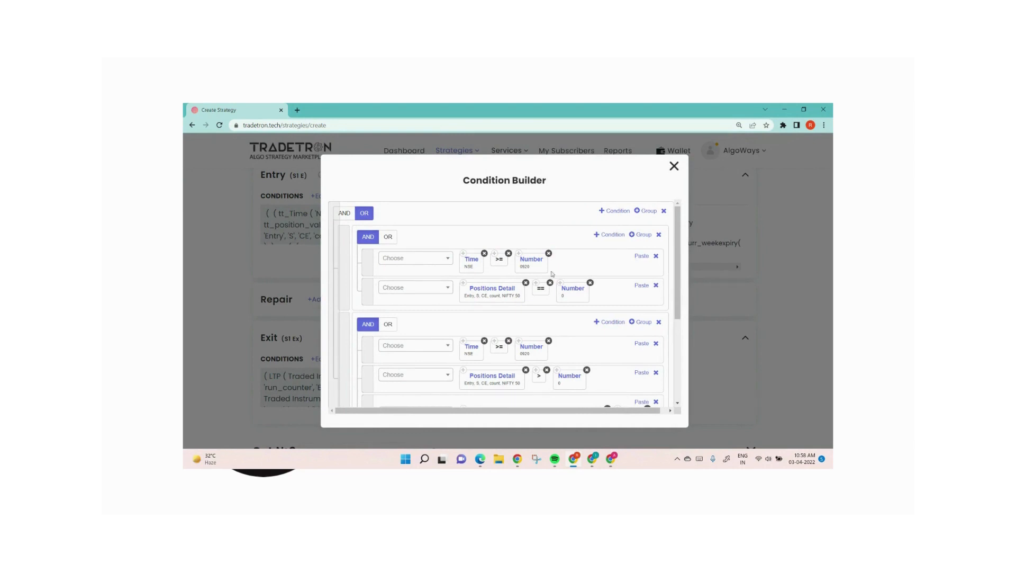
left_click(674, 166)
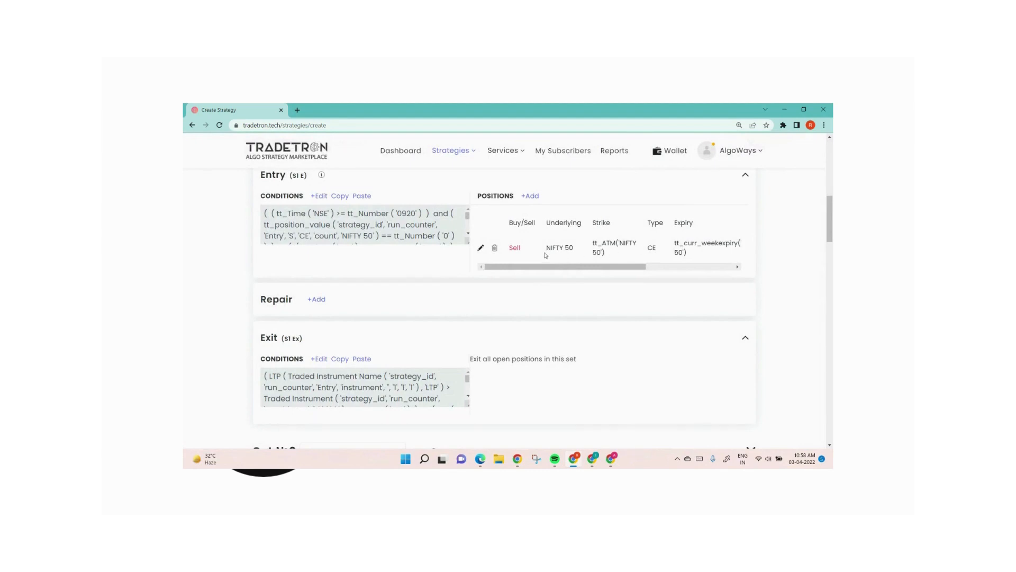
Step: Open the exit conditions of Set 1 and submit them again
scroll(537, 256, "down", 2)
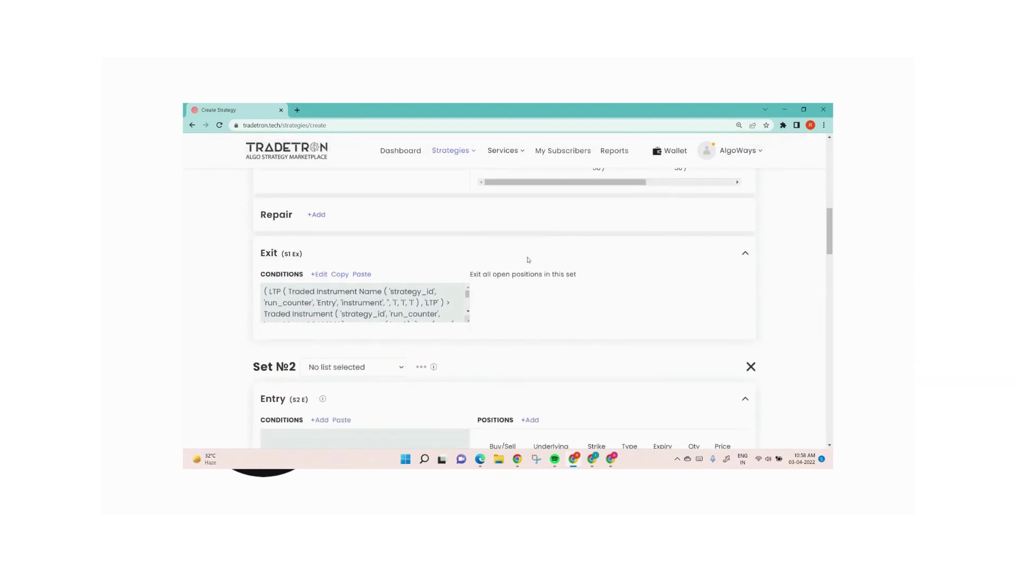
left_click(320, 275)
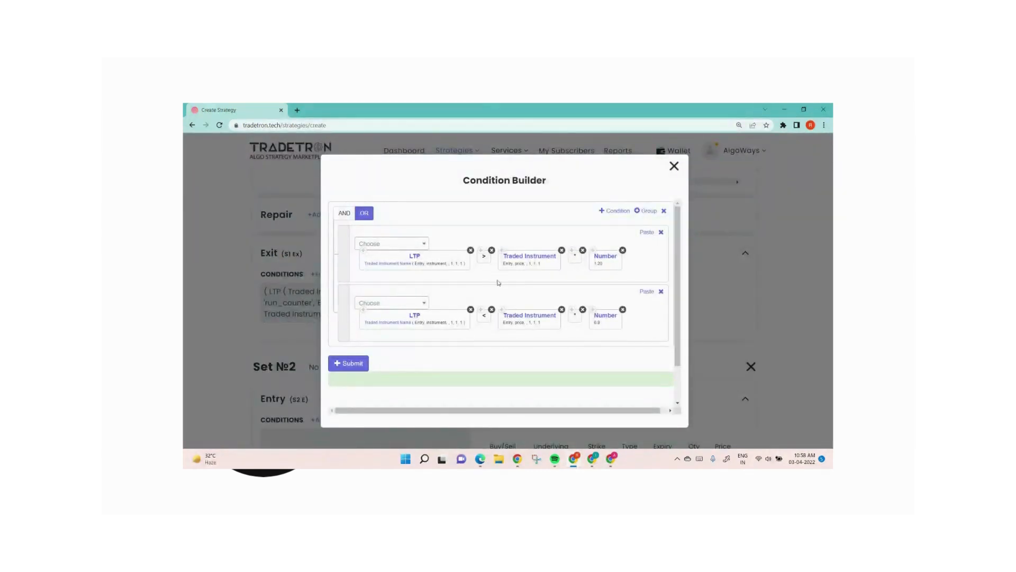
left_click(352, 364)
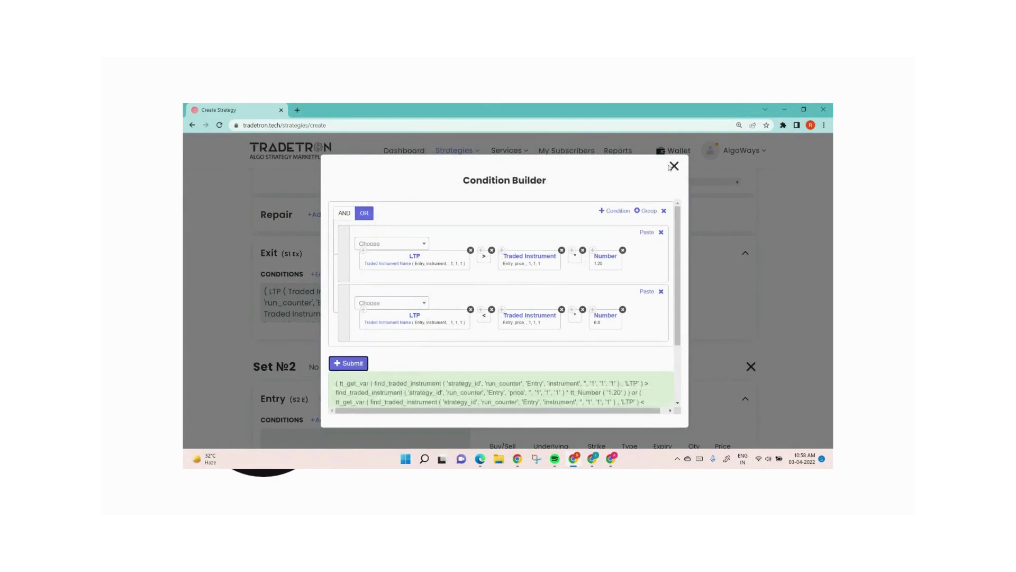
scroll(307, 328, "up", 4)
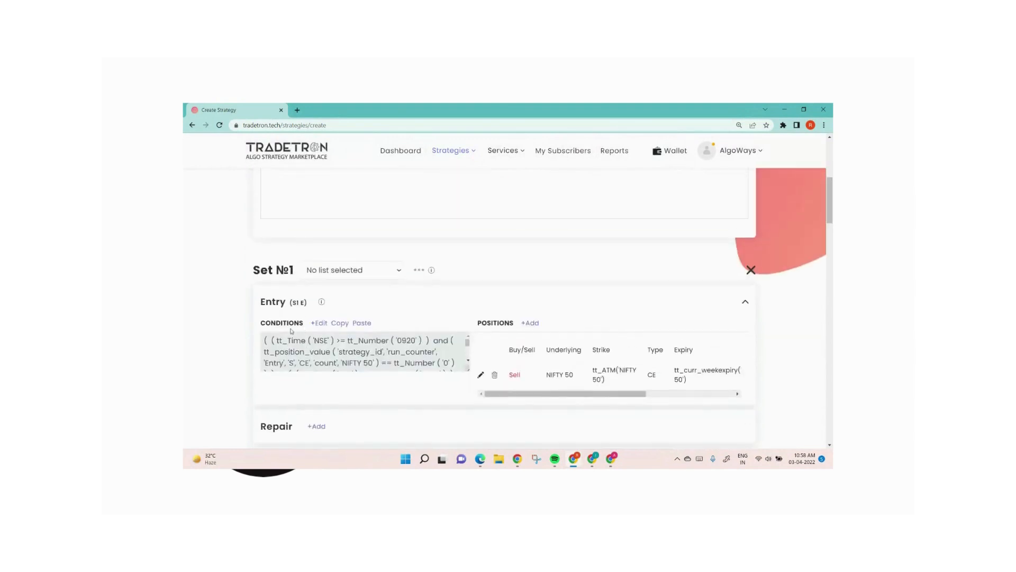
Step: Place a < operator between the RSI Position keyword and Number 60 in the second entry group of Set 1
left_click(319, 324)
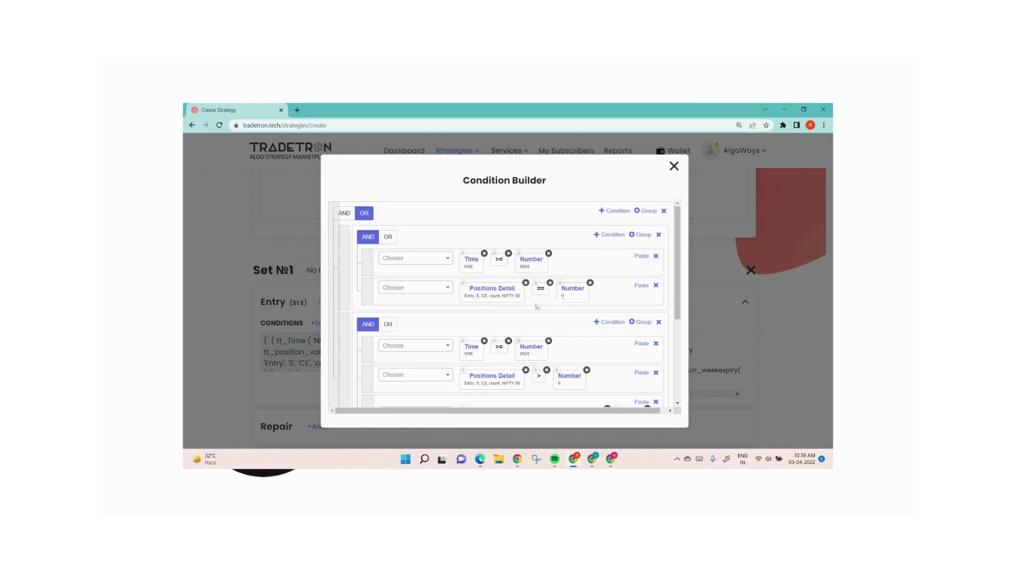
scroll(497, 317, "down", 3)
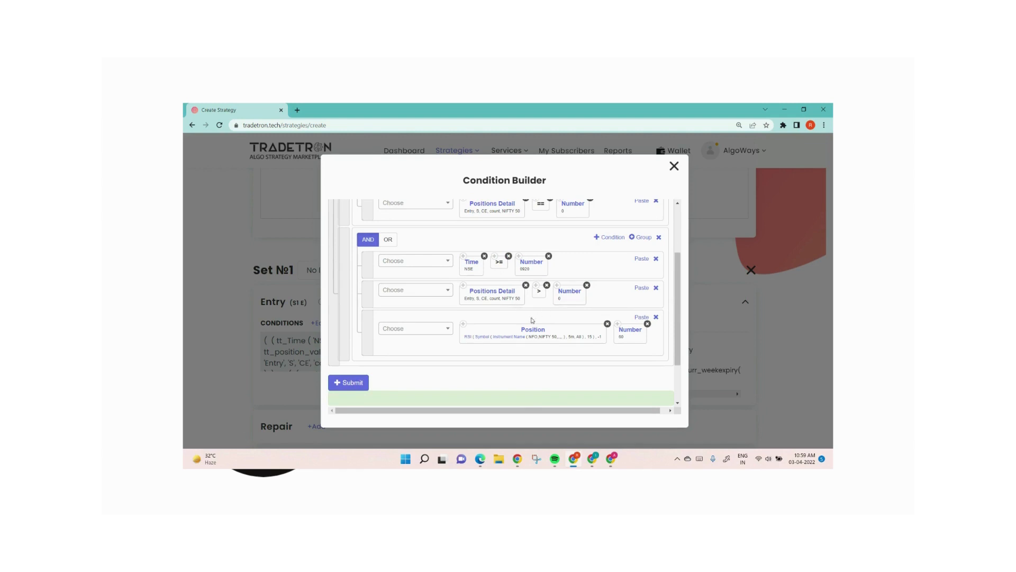
left_click(428, 331)
type("<")
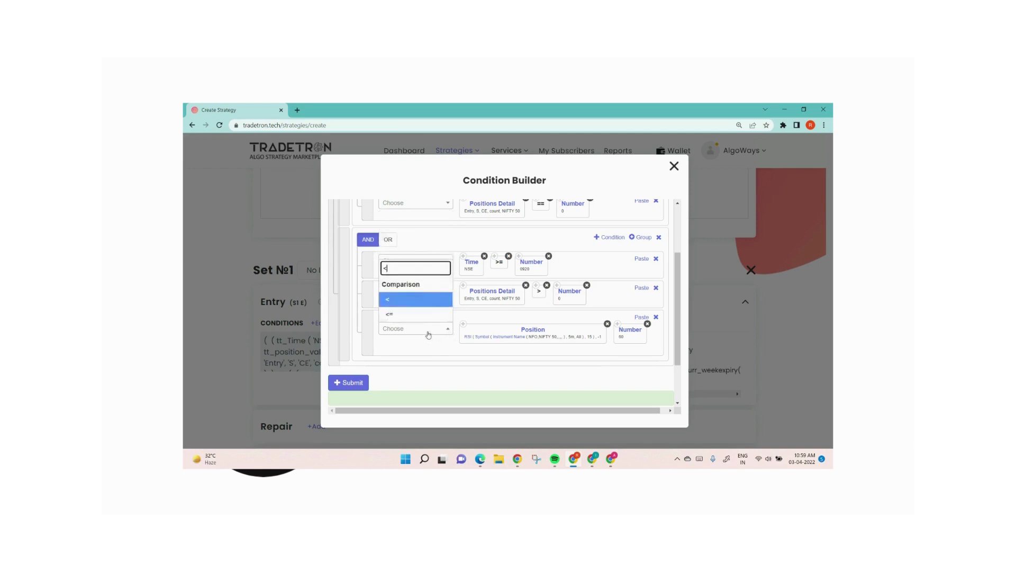
left_click(422, 297)
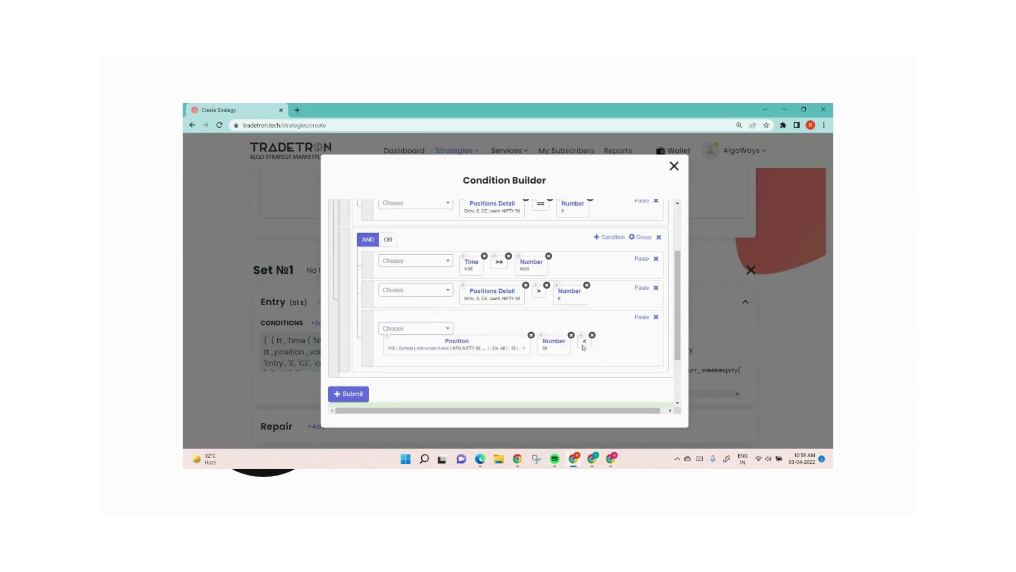
left_click_drag(585, 342, 544, 343)
Step: Add a condition to the second entry group comparing a copy of Positions Detail as < Number 2
left_click(611, 239)
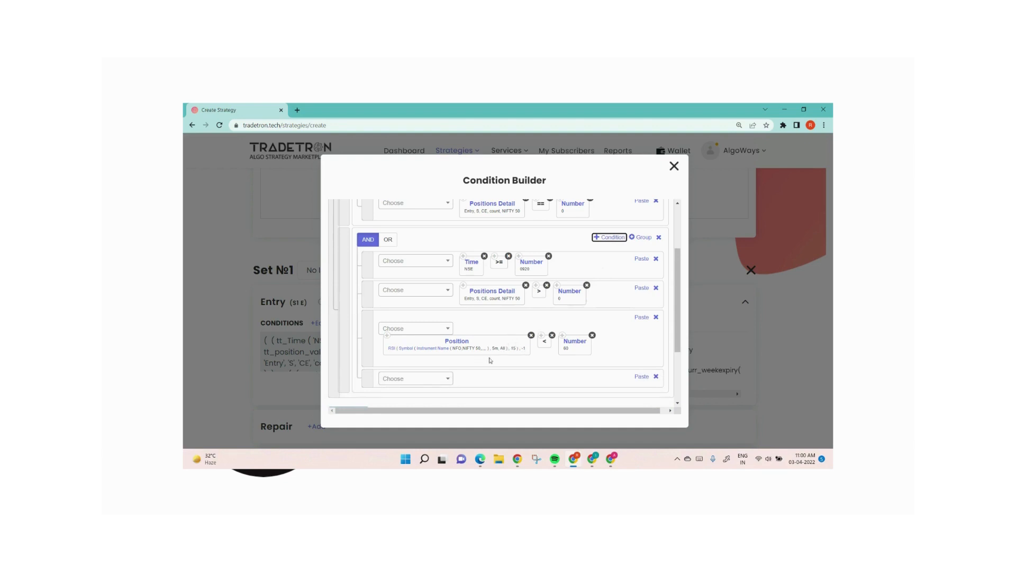
left_click(463, 286)
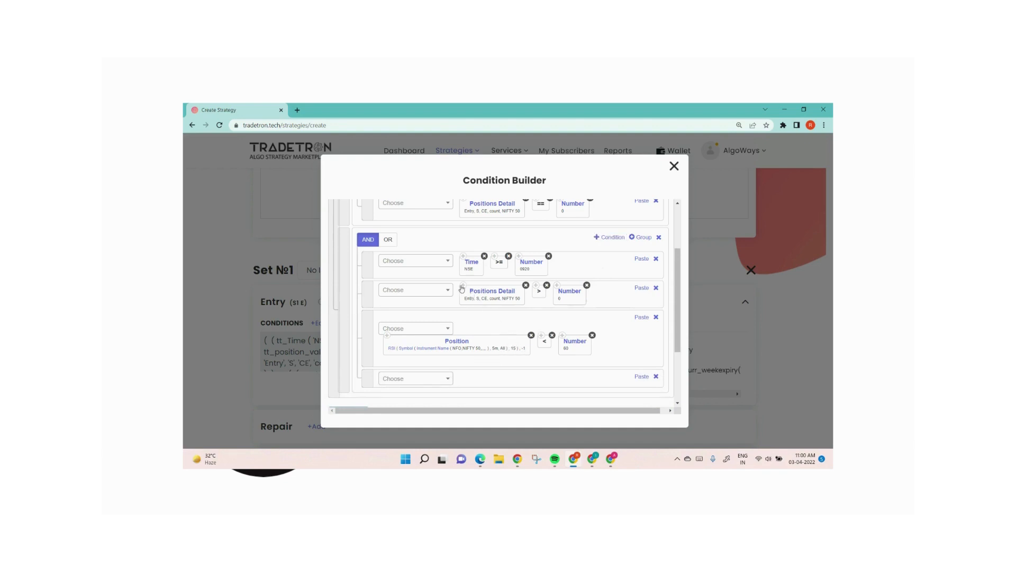
left_click(641, 375)
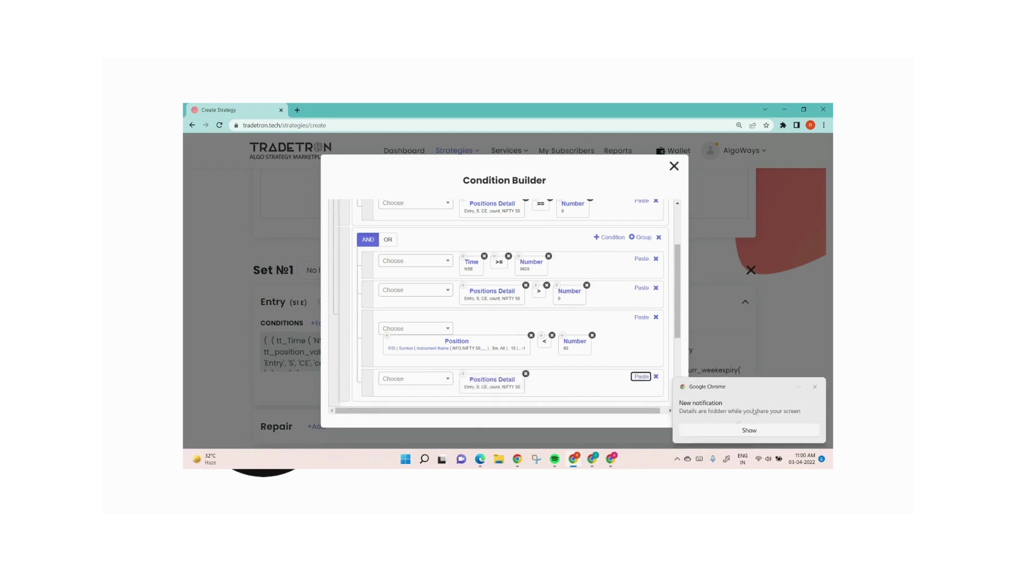
left_click(399, 379)
type("<")
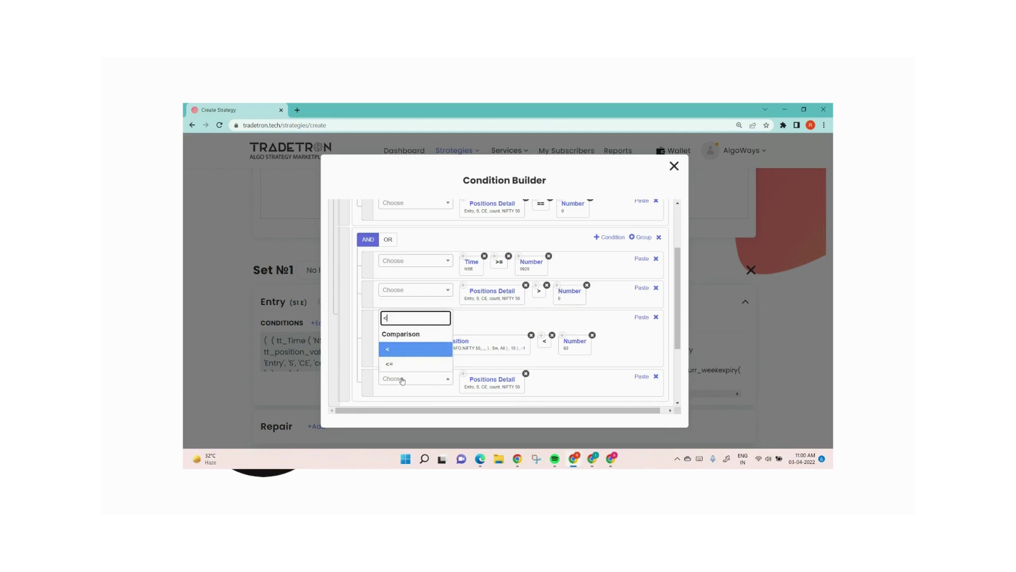
left_click(410, 351)
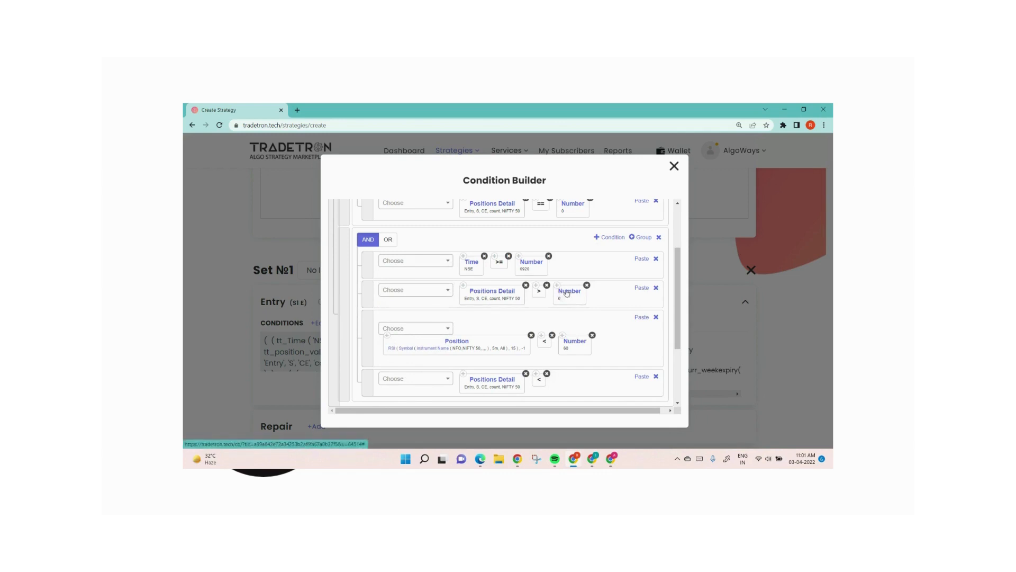
left_click(641, 376)
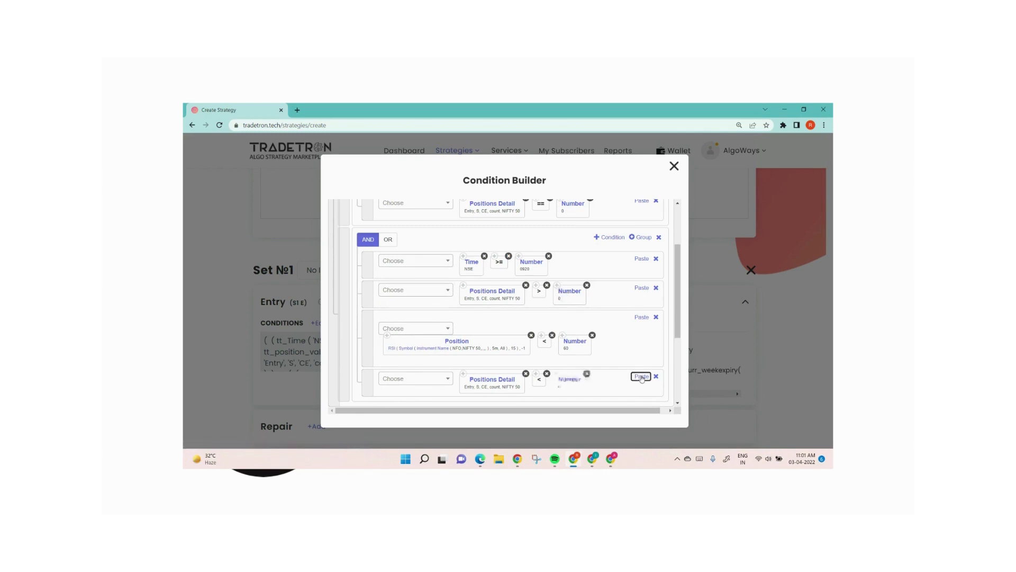
left_click(577, 381)
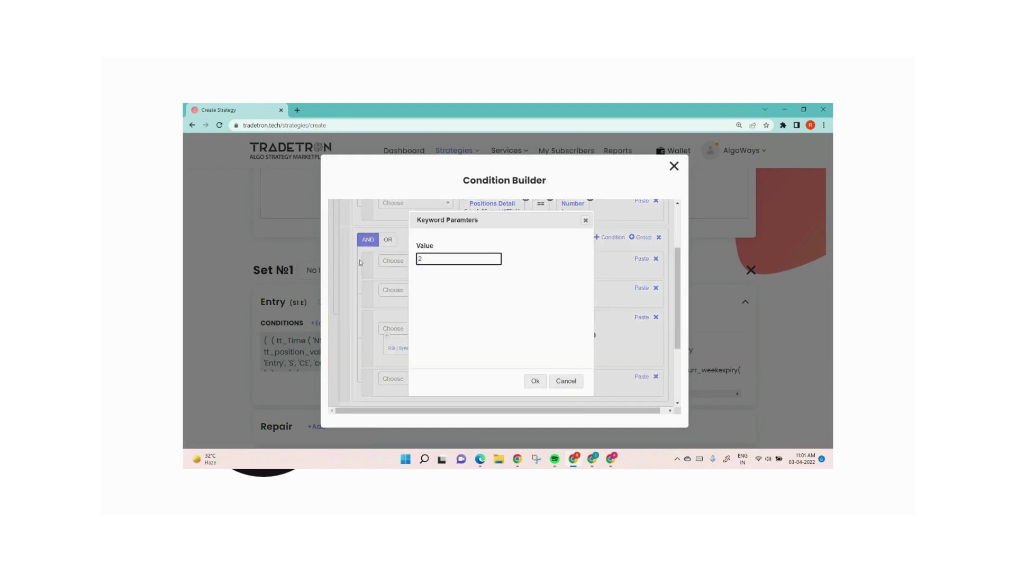
left_click(536, 381)
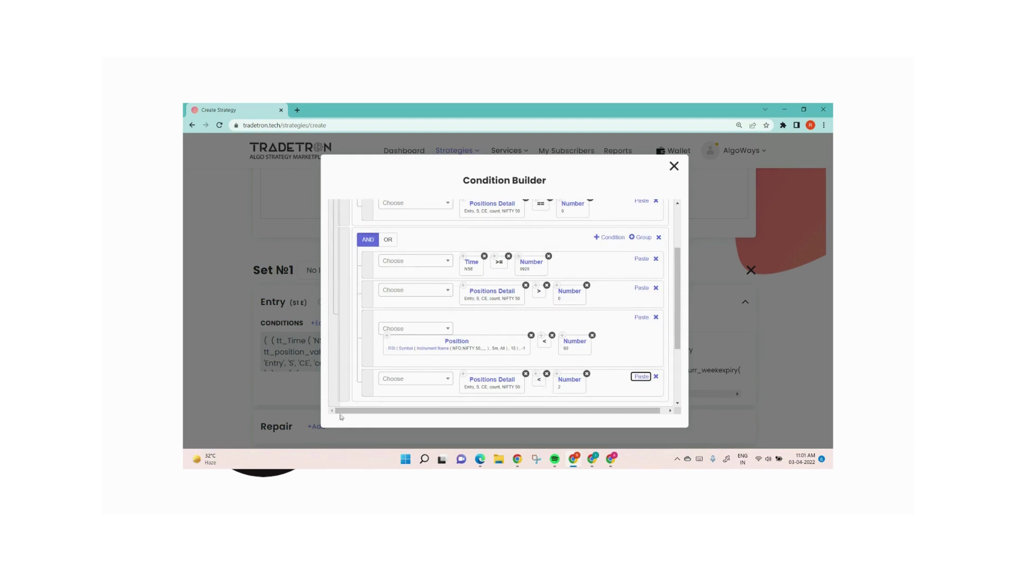
Step: Review both entry condition groups and the settings of the NIFTY 50 call sell position in Set 1
scroll(505, 328, "up", 3)
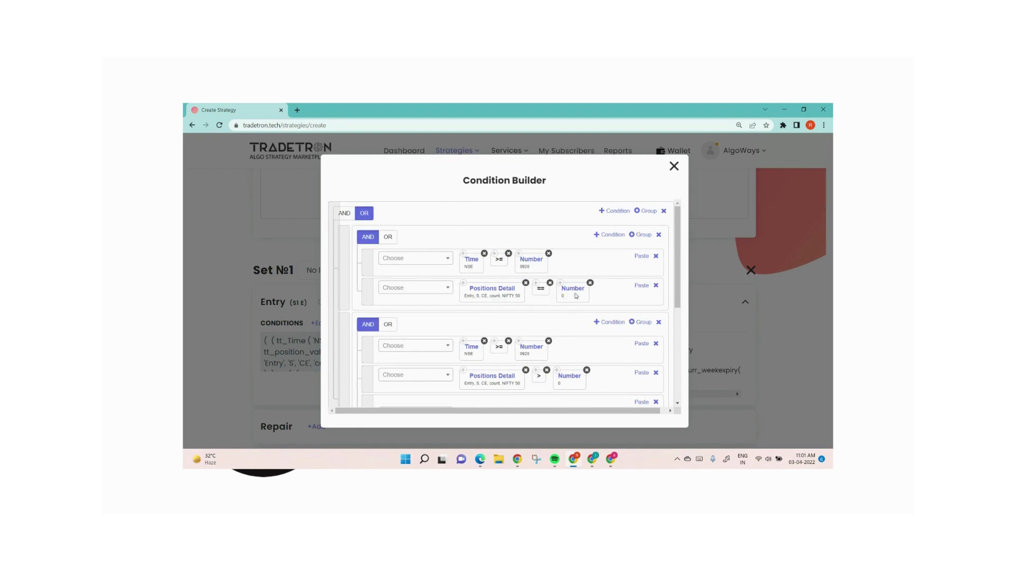
scroll(583, 299, "down", 3)
scroll(586, 301, "up", 2)
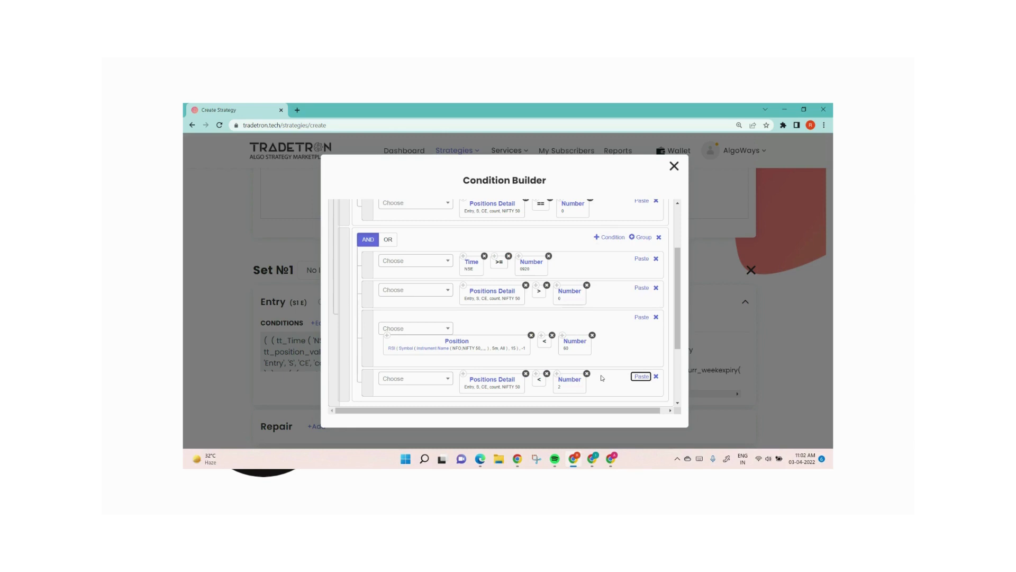
scroll(602, 378, "down", 3)
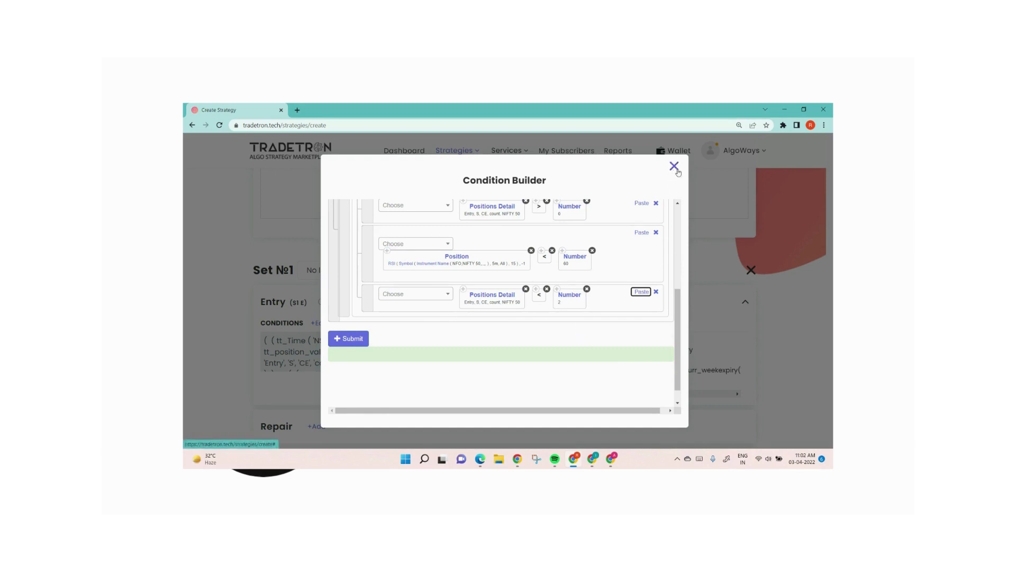
left_click_drag(695, 417, 728, 416)
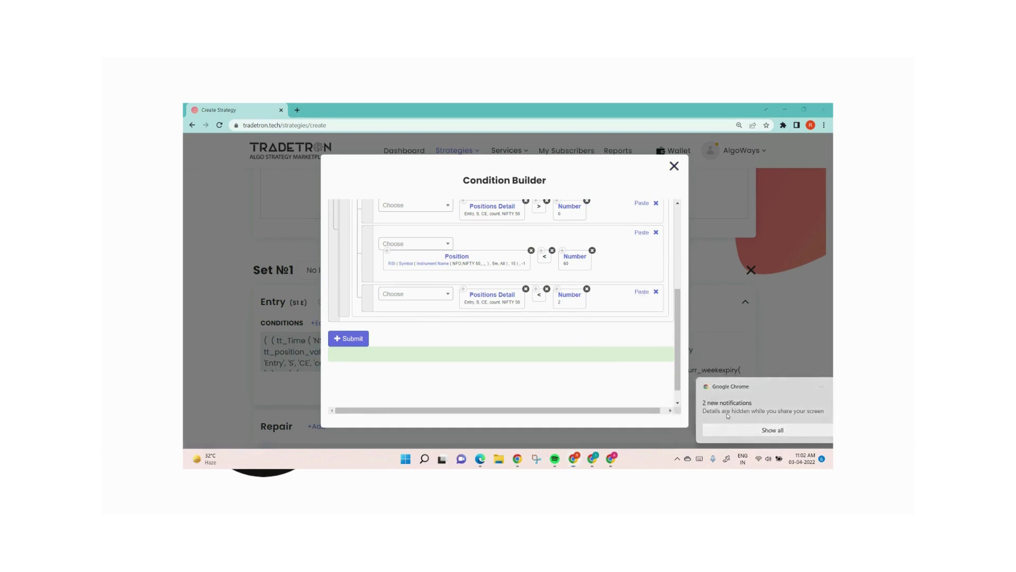
left_click(675, 168)
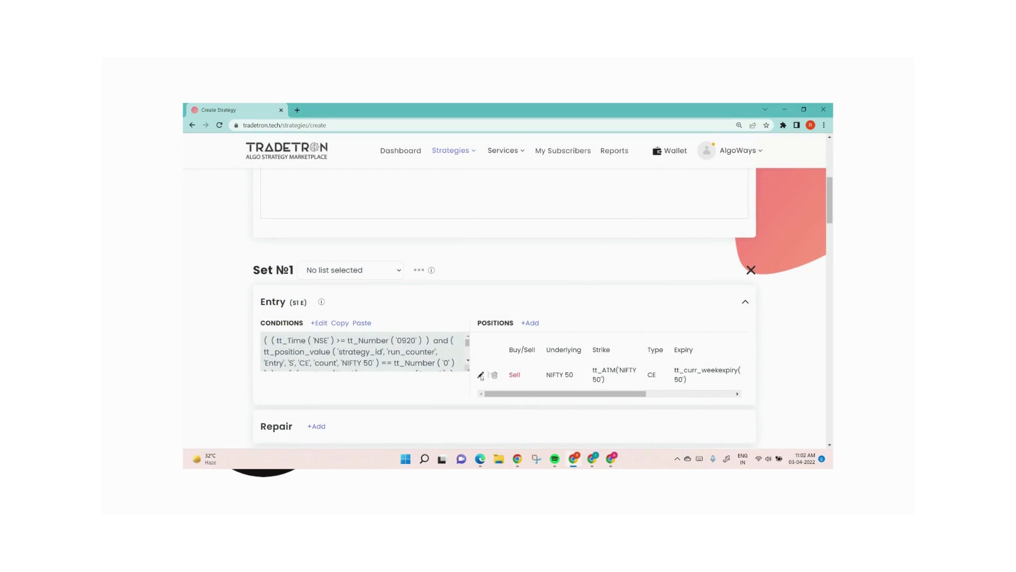
left_click(481, 375)
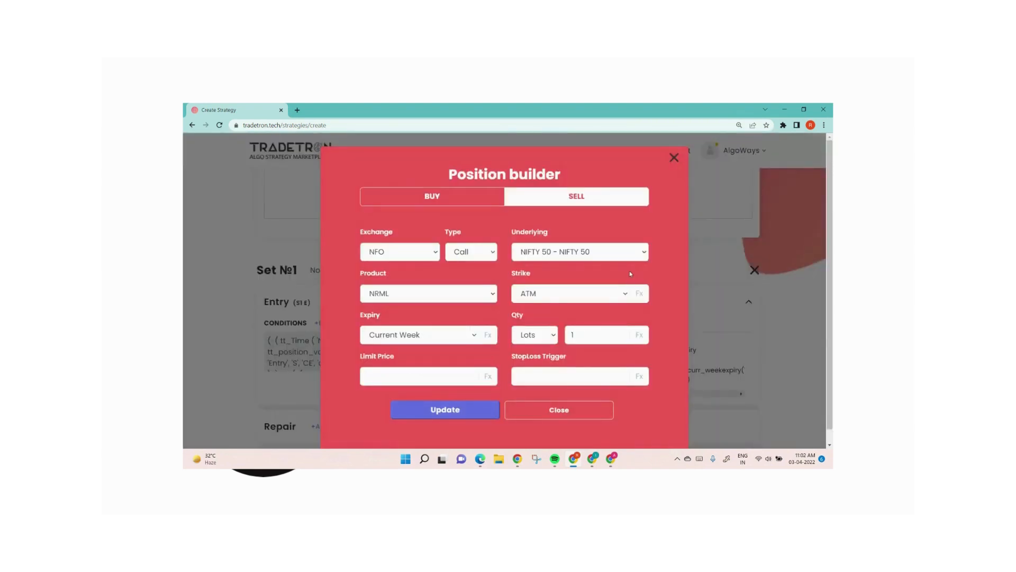
left_click(674, 157)
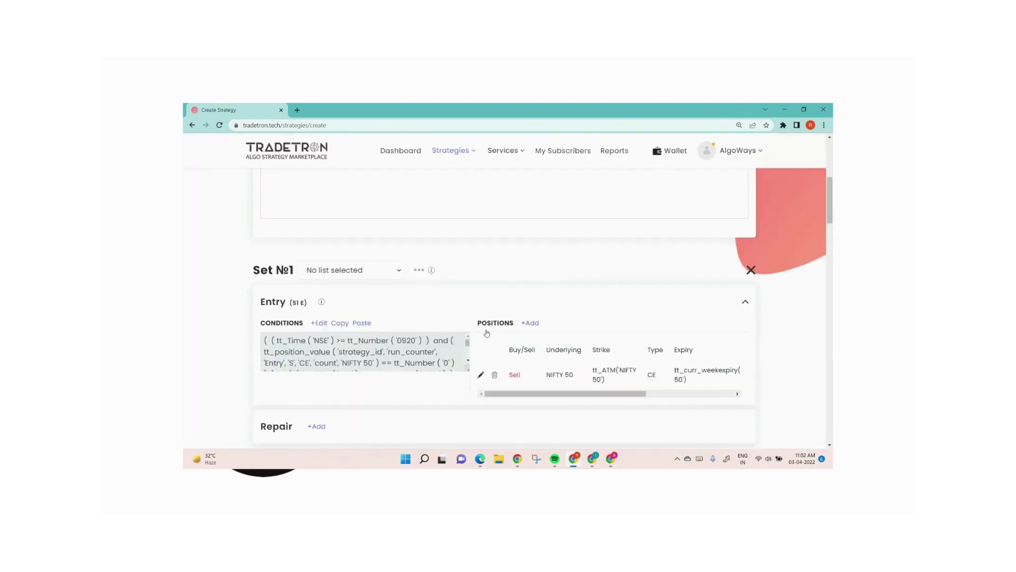
Step: Copy the entry conditions of Set 1 into the entry conditions of Set 2
scroll(445, 328, "down", 7)
left_click(320, 251)
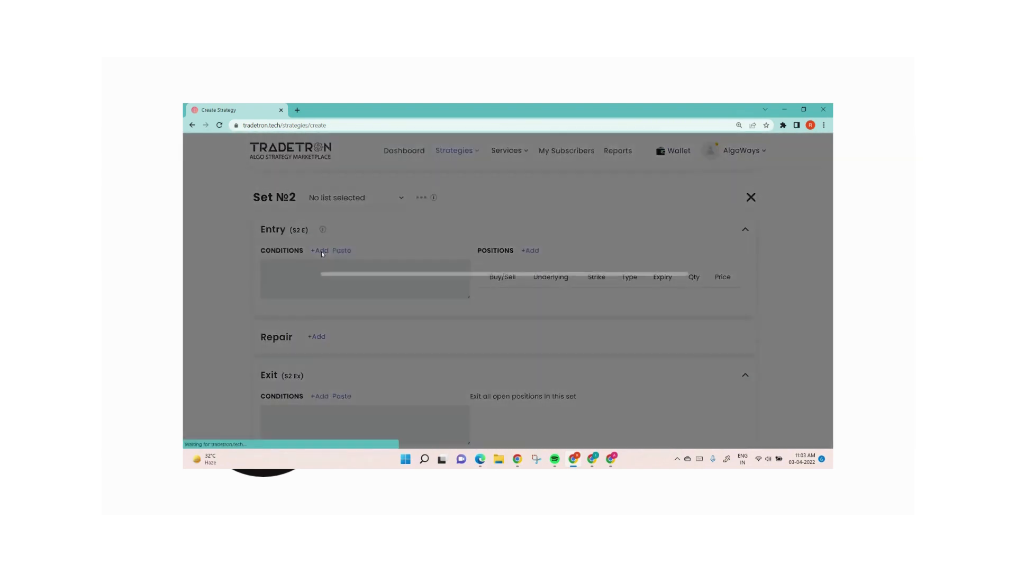
left_click(674, 166)
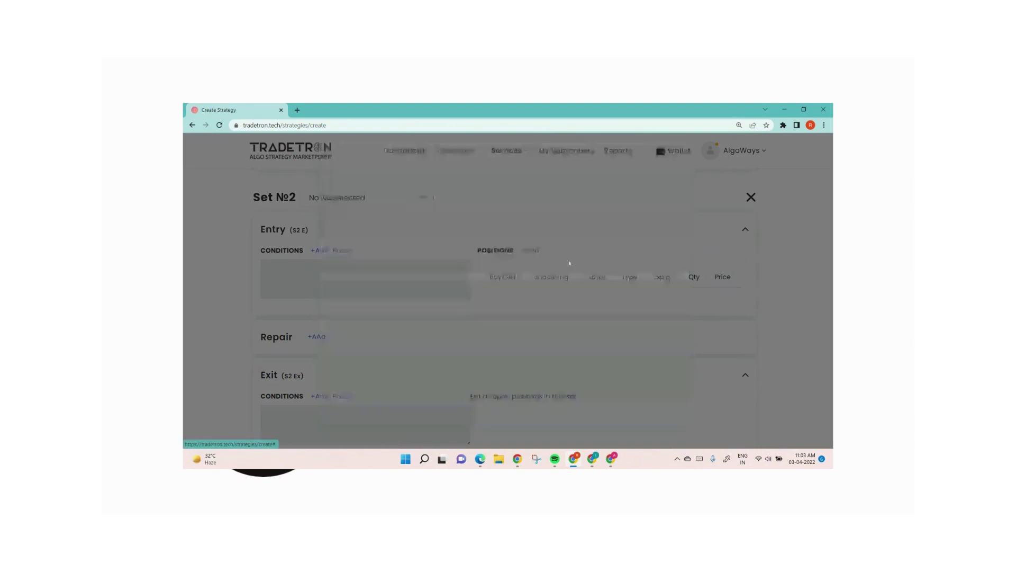
scroll(331, 366, "up", 7)
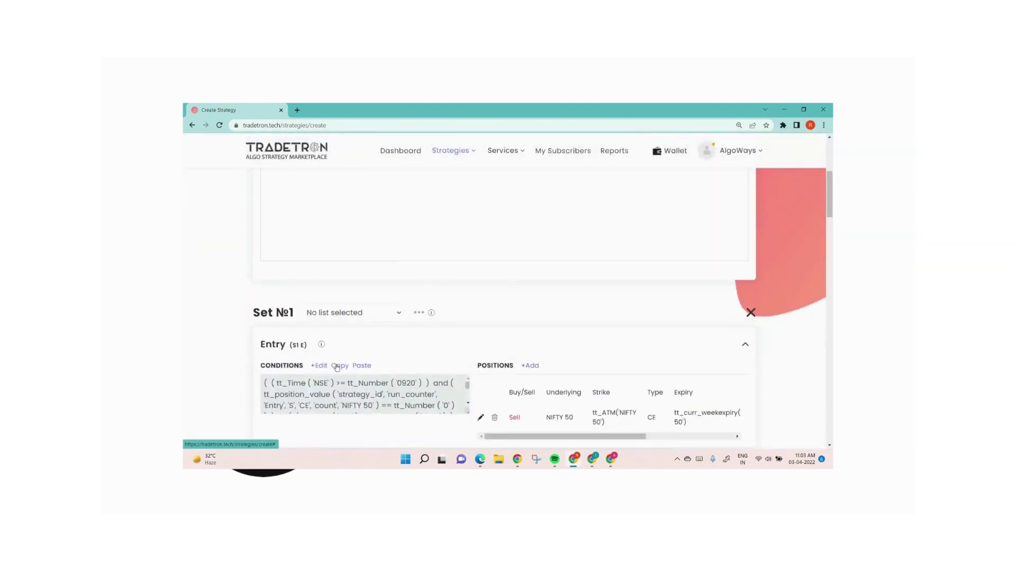
left_click(336, 365)
scroll(339, 360, "down", 7)
left_click(342, 336)
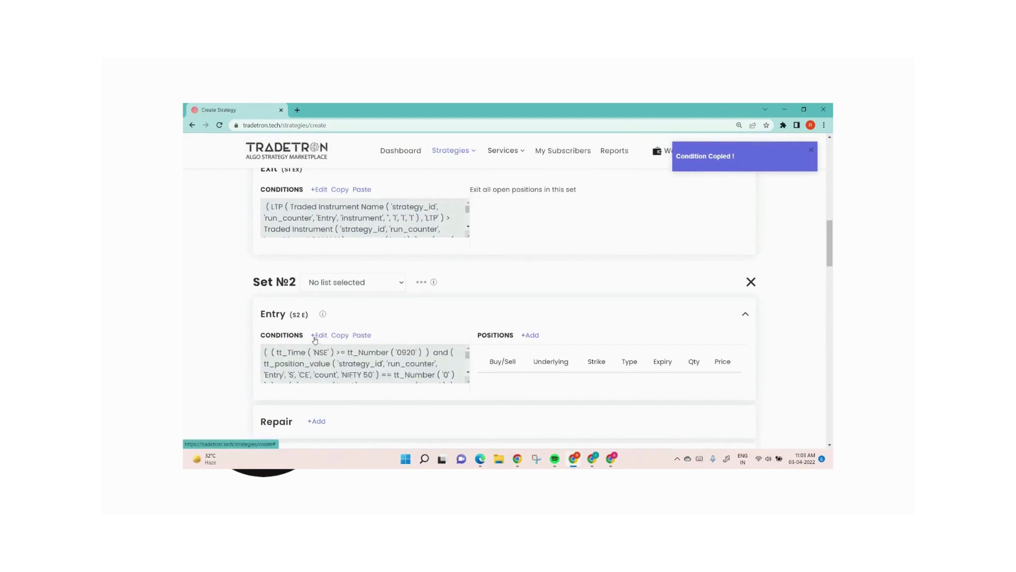
Step: Delete the Positions Detail condition and the second group from the Set 2 entry, keeping Time >= 0920, and submit
left_click(319, 335)
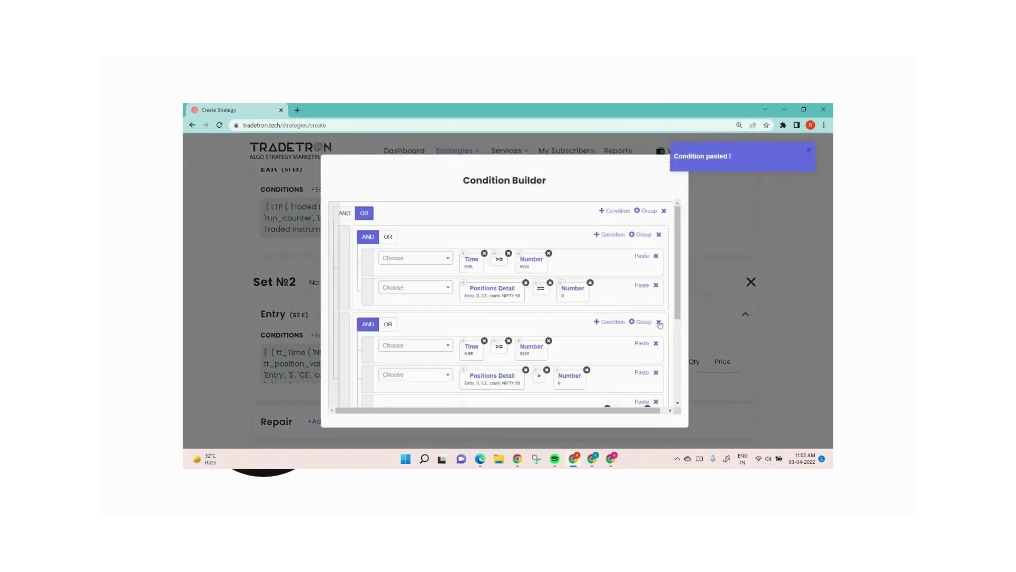
left_click(656, 286)
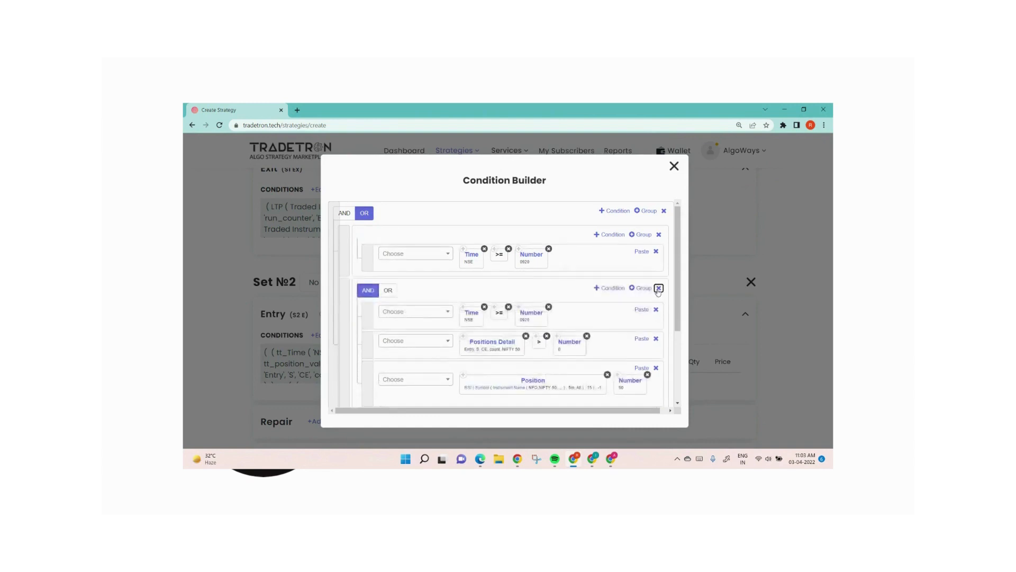
left_click(658, 288)
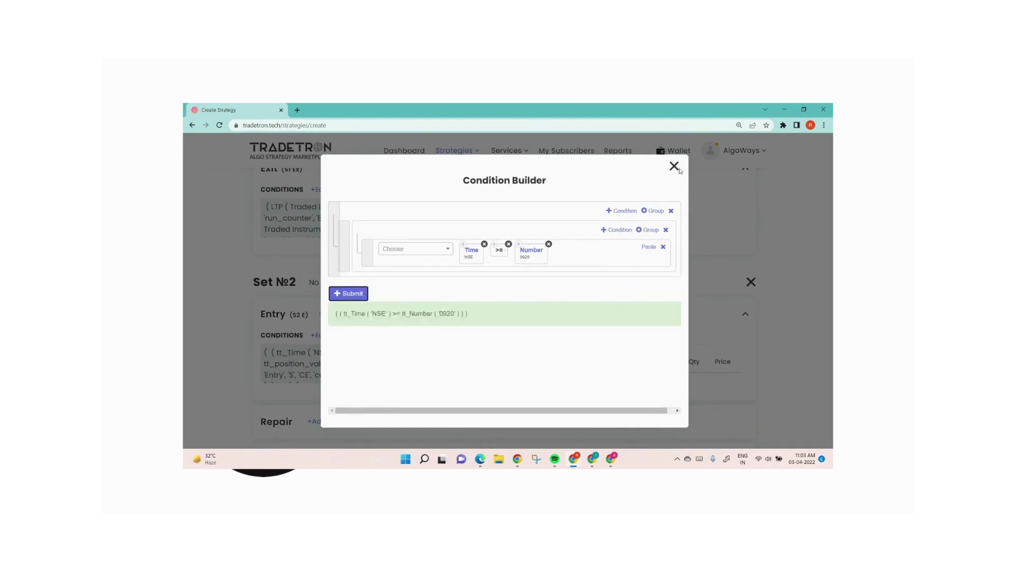
left_click(348, 293)
Step: Start a buy position for the Set 2 entry with exchange NFO, type Call and underlying NIFTY 50
left_click(530, 335)
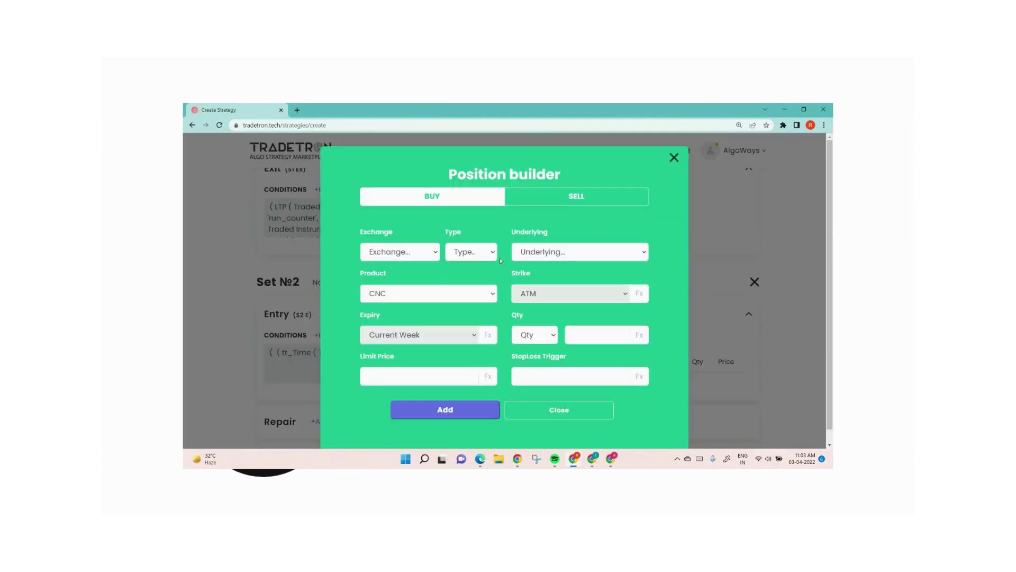
left_click(434, 253)
left_click(386, 300)
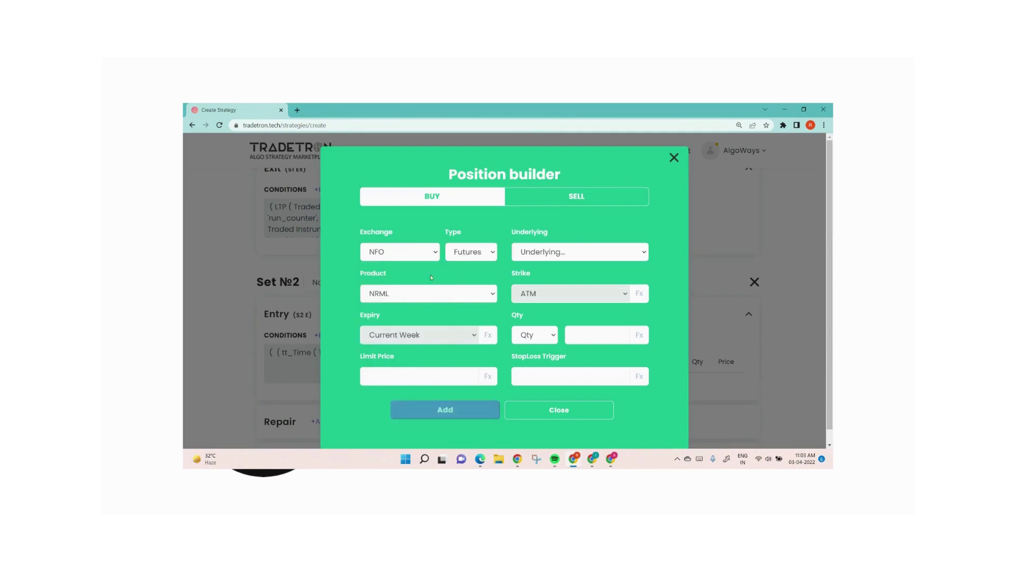
left_click(476, 254)
left_click(461, 288)
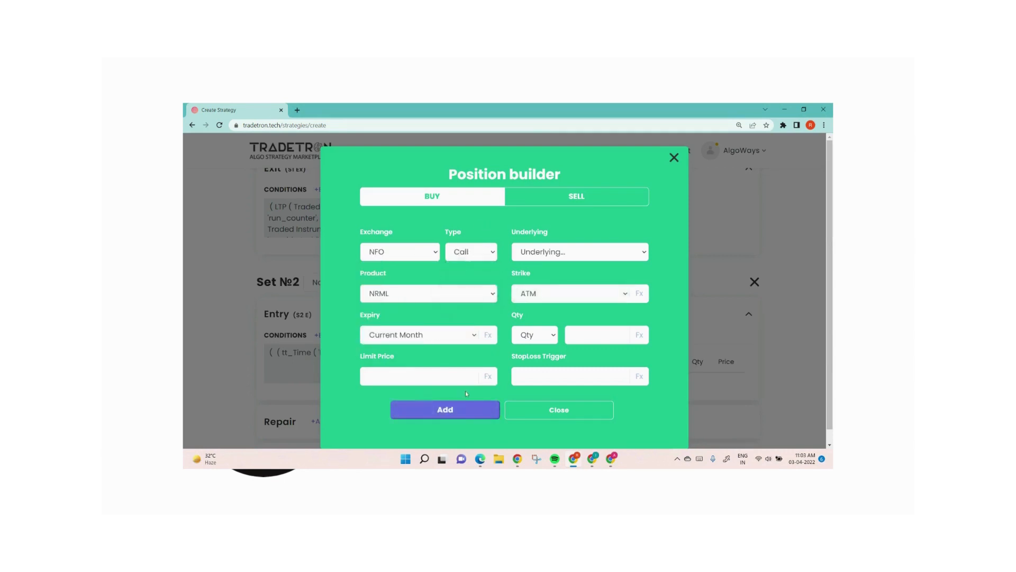
left_click(445, 410)
left_click(581, 180)
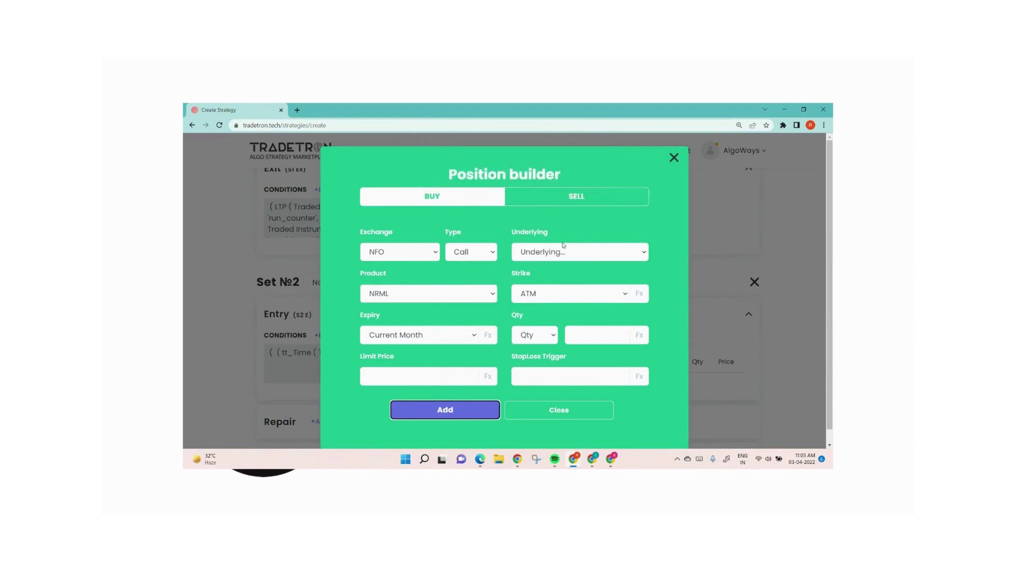
left_click(542, 259)
type("ni")
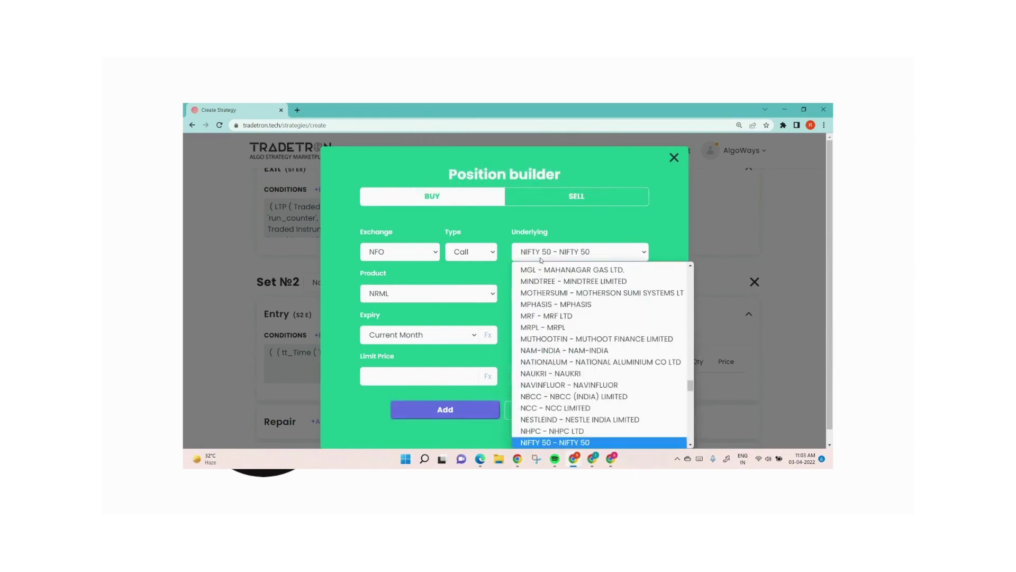
key("Return")
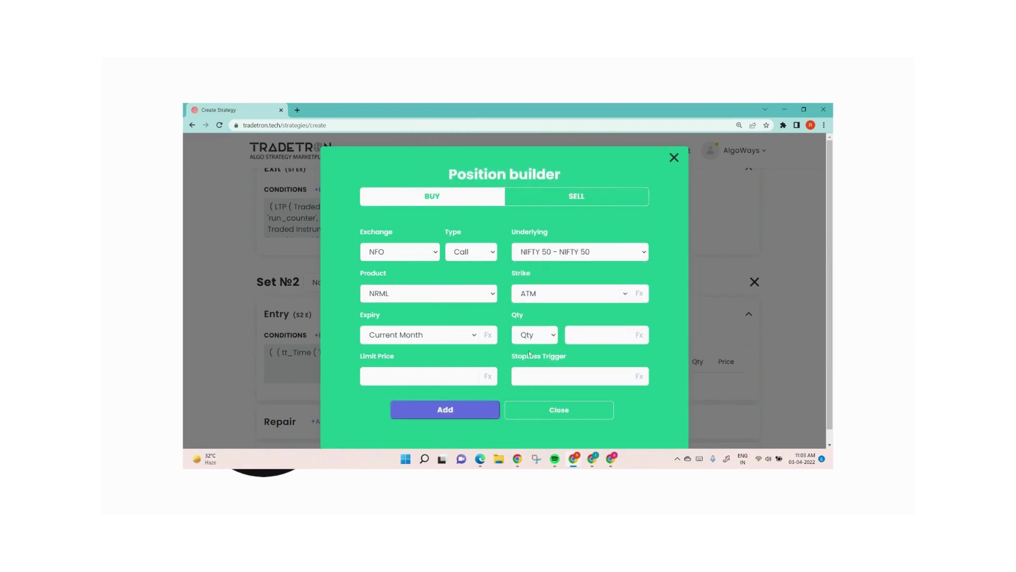
Step: Set the position's expiry to Current Week and its quantity to 1 lot, and add it to Set 2
left_click(534, 335)
left_click(529, 372)
left_click(450, 340)
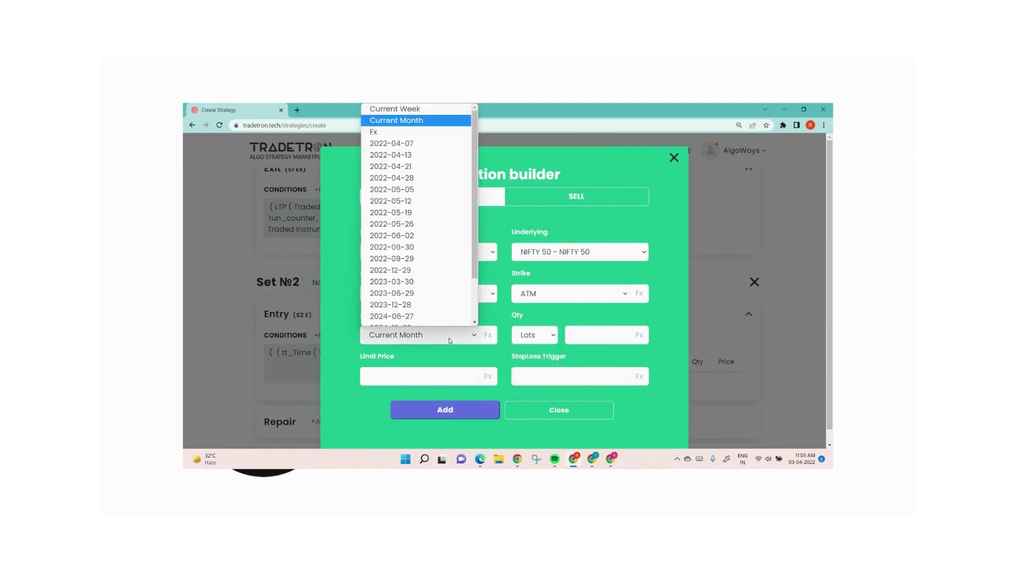
left_click(400, 109)
left_click(582, 337)
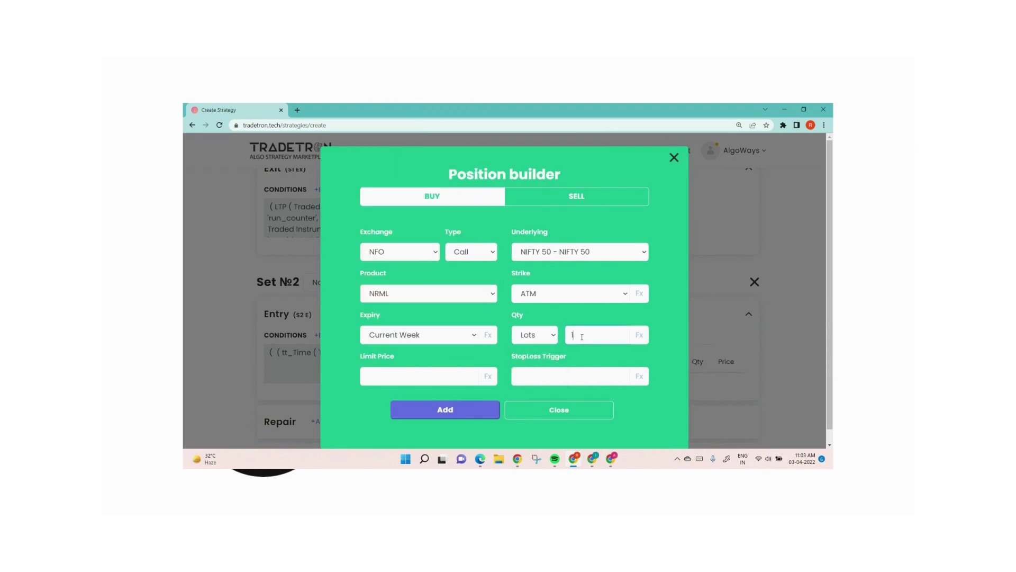
left_click(463, 413)
left_click(552, 414)
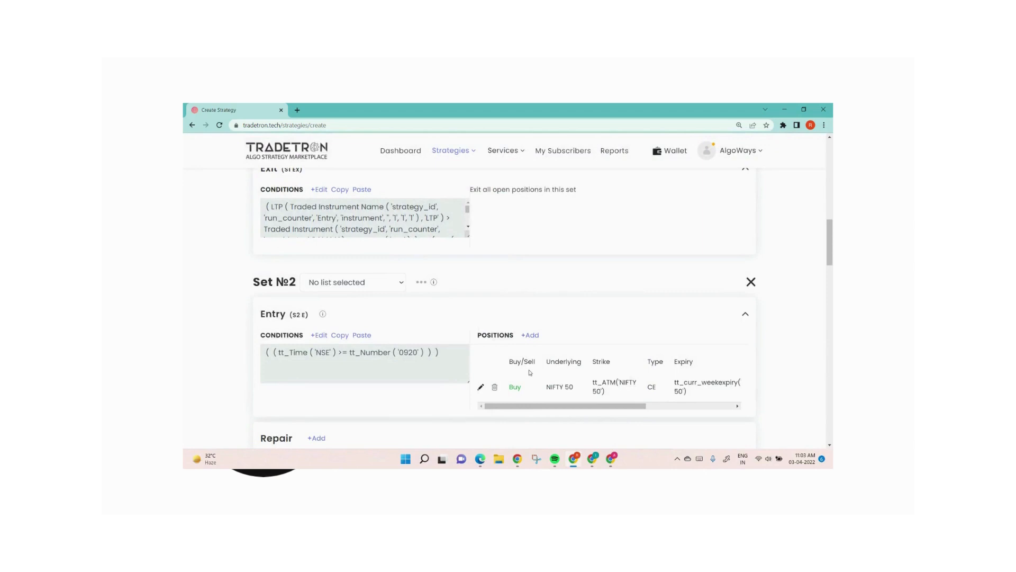
Step: Delete the second condition group from the entry conditions of Set 1
scroll(530, 372, "up", 4)
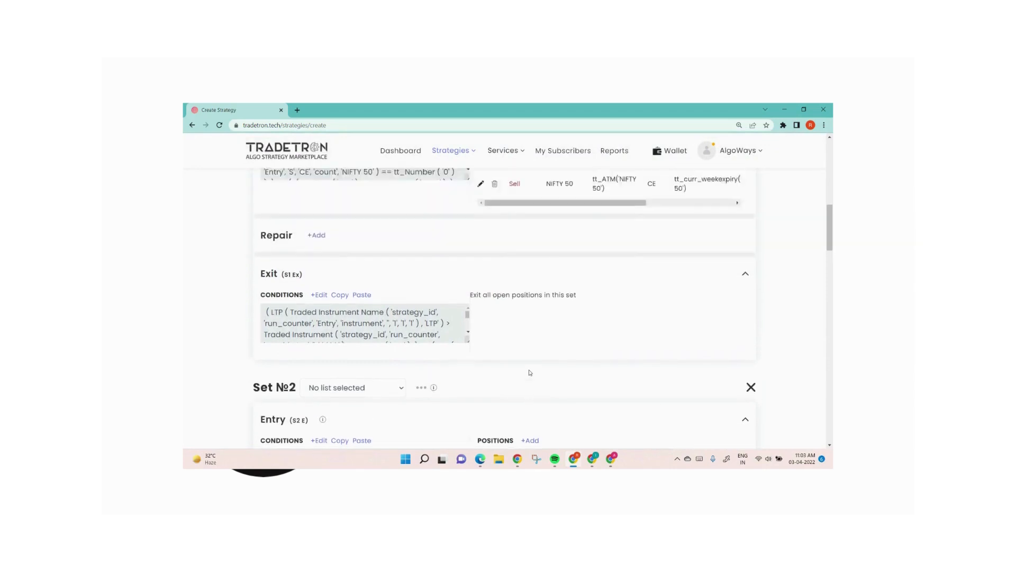
left_click(318, 238)
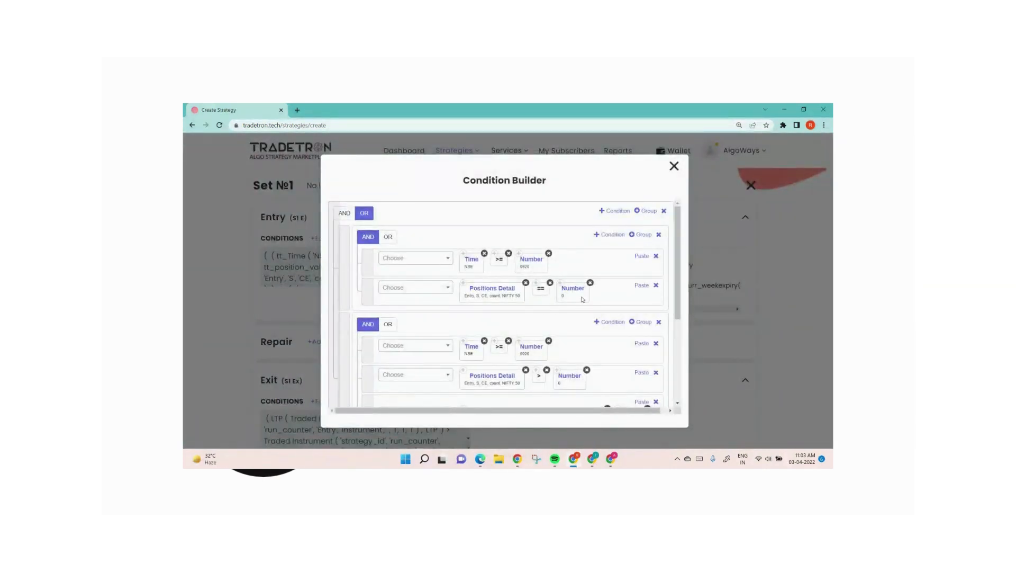
left_click(659, 321)
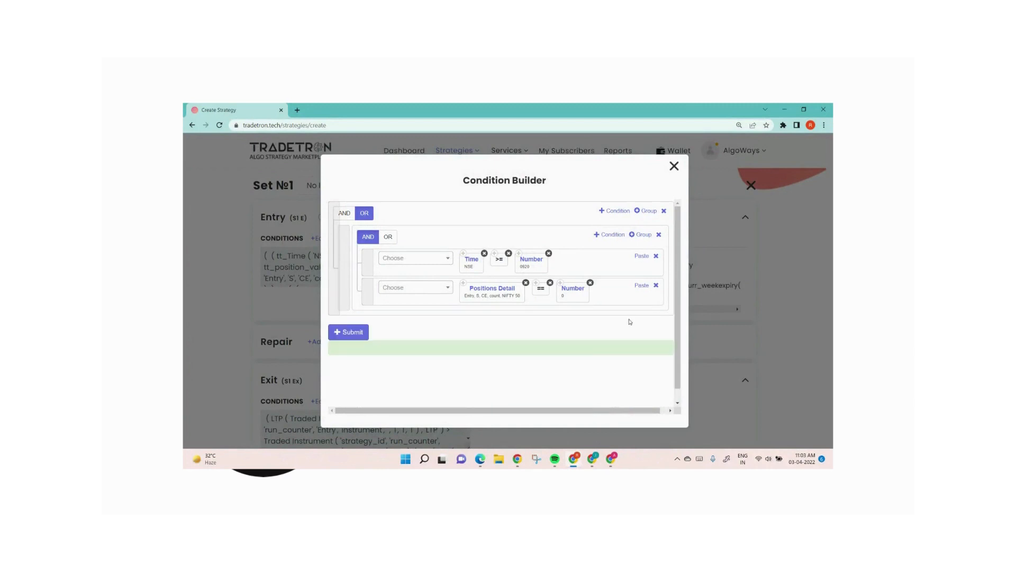
Step: Change the Positions Detail keyword in the Set 1 entry to transaction type B and value type quantity
left_click(491, 293)
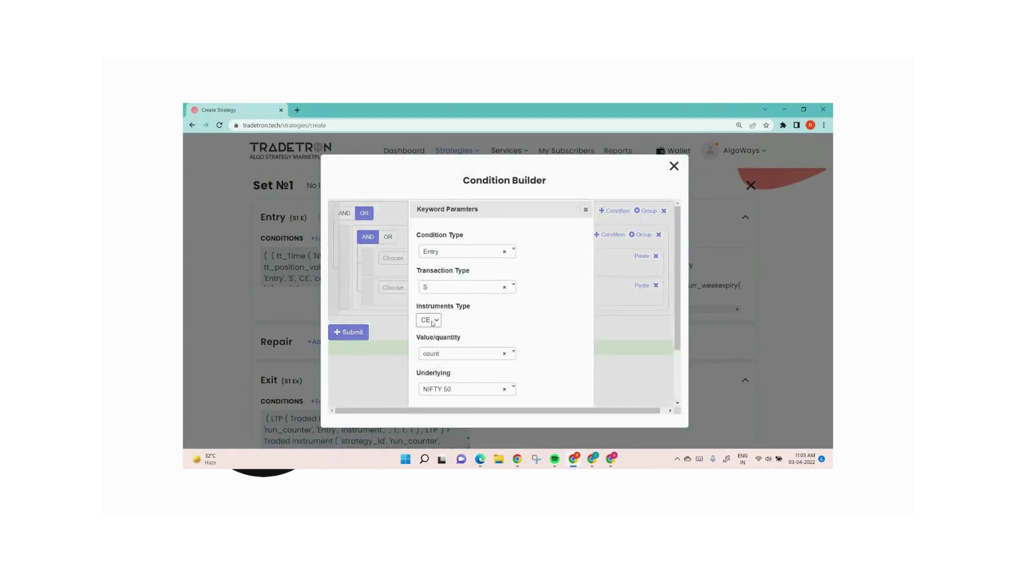
left_click(439, 289)
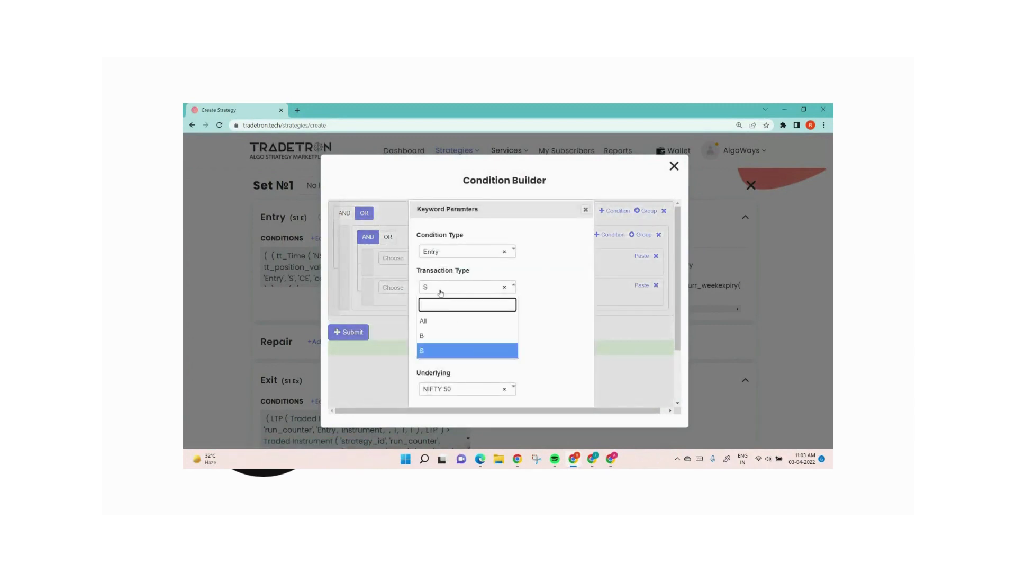
left_click(439, 337)
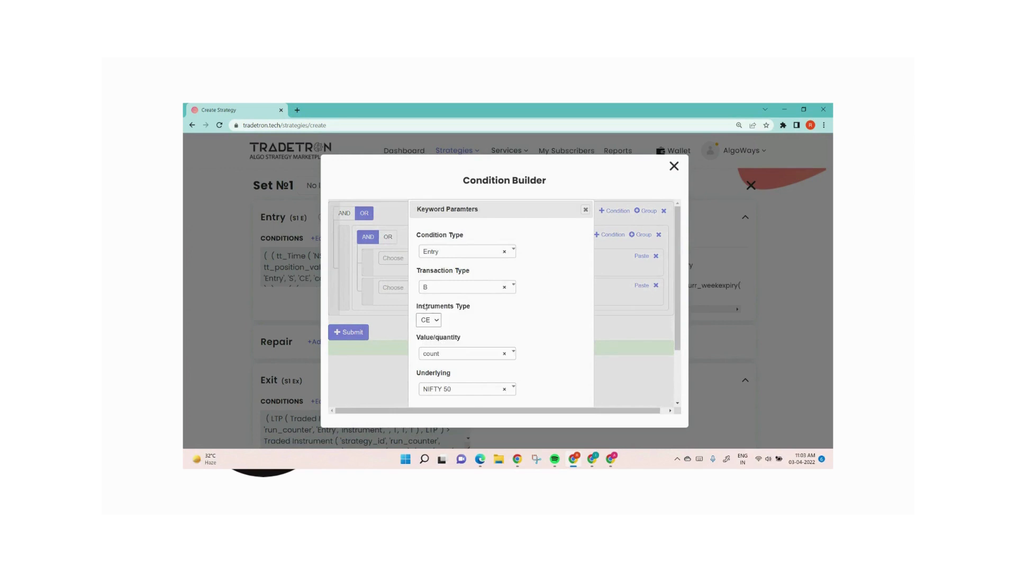
left_click(448, 355)
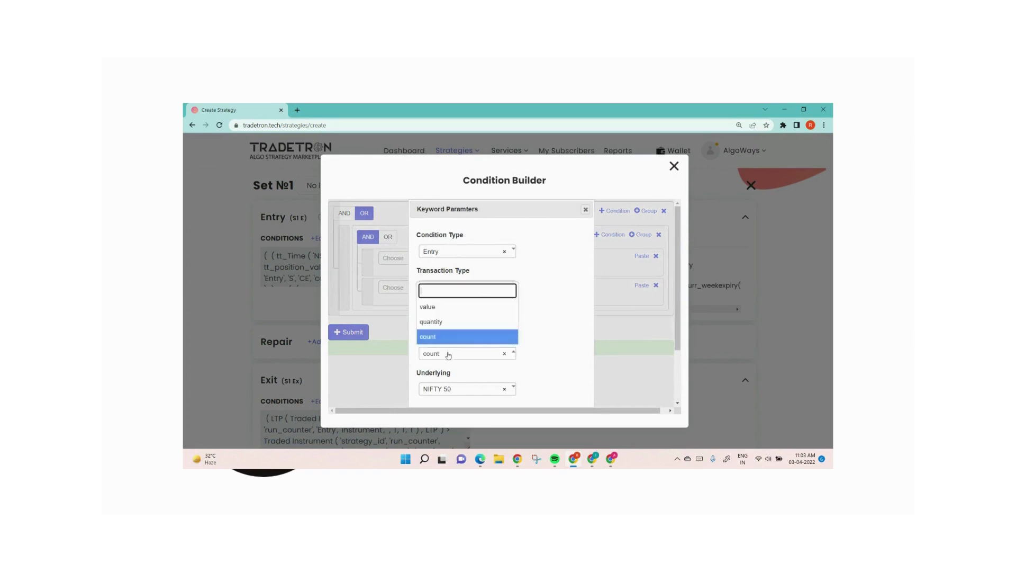
left_click(431, 322)
scroll(539, 337, "down", 1)
scroll(539, 336, "down", 3)
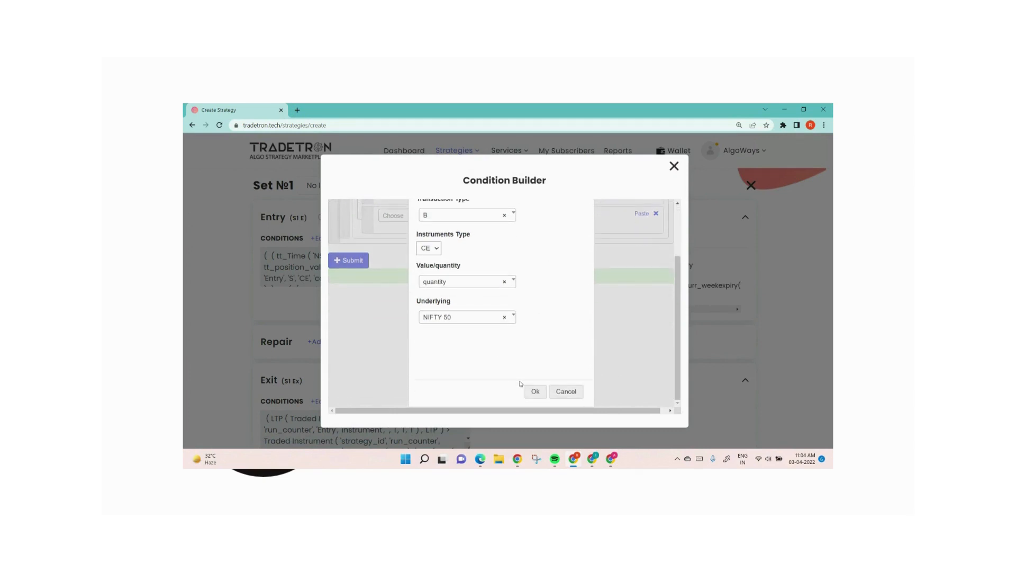
left_click(532, 391)
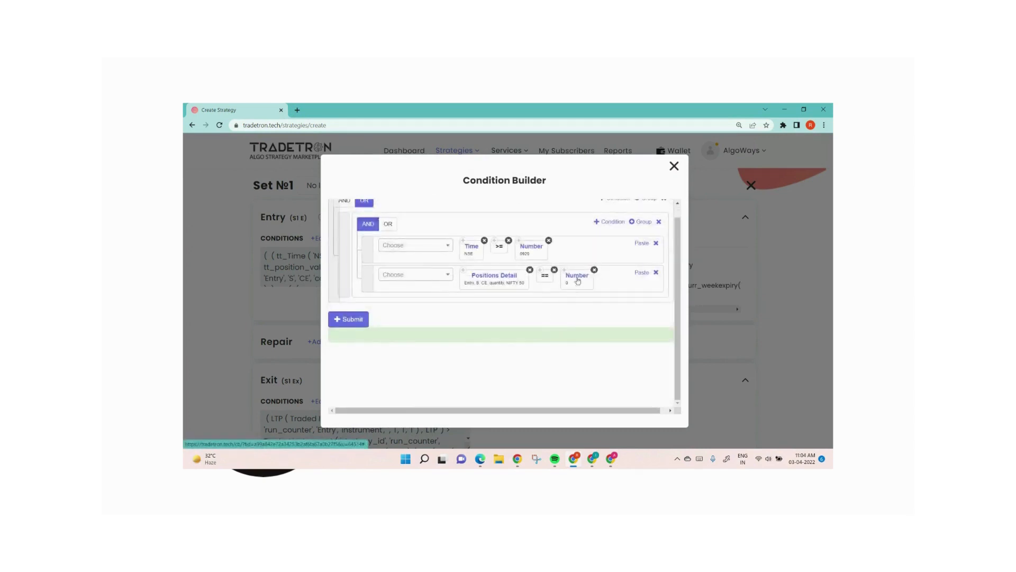
Step: Set the number compared with Positions Detail to 50 and submit the Set 1 entry conditions
left_click(577, 280)
type("50")
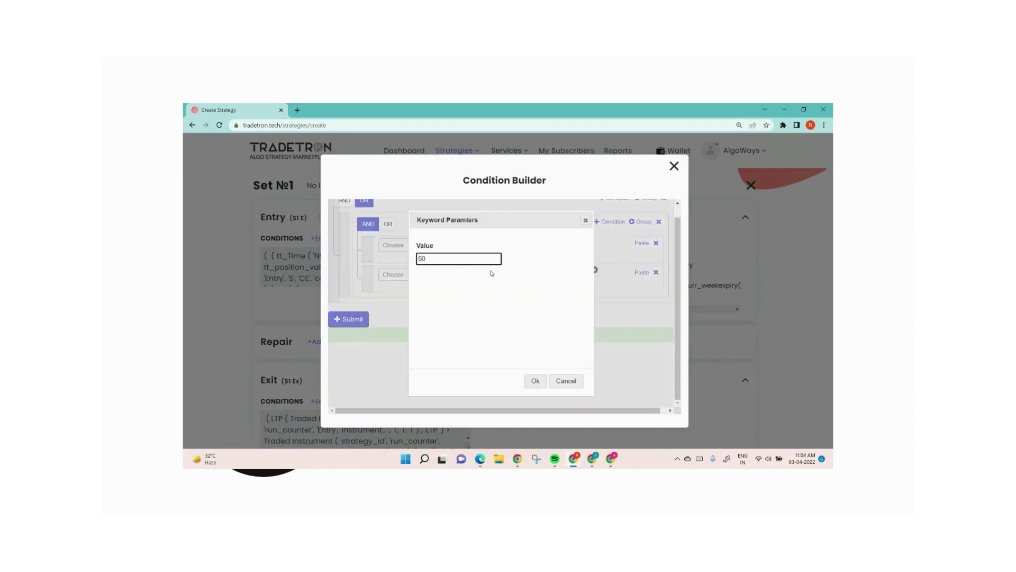
left_click(536, 381)
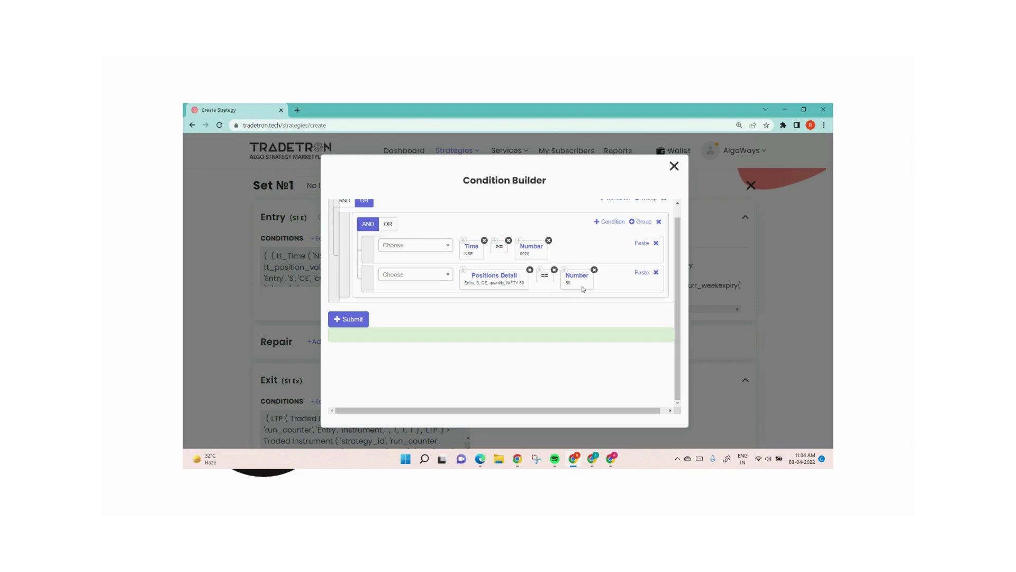
left_click(360, 321)
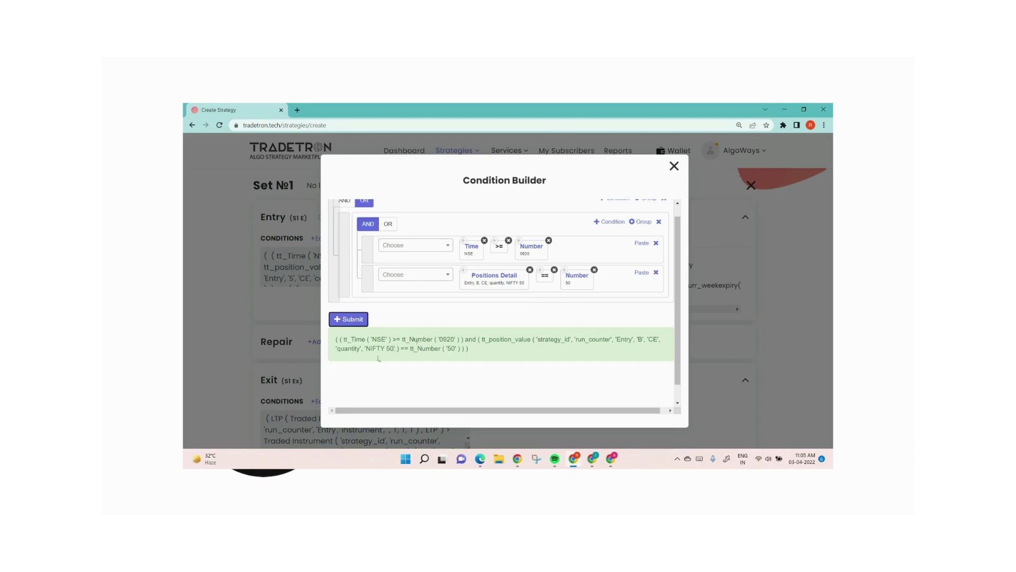
left_click(675, 167)
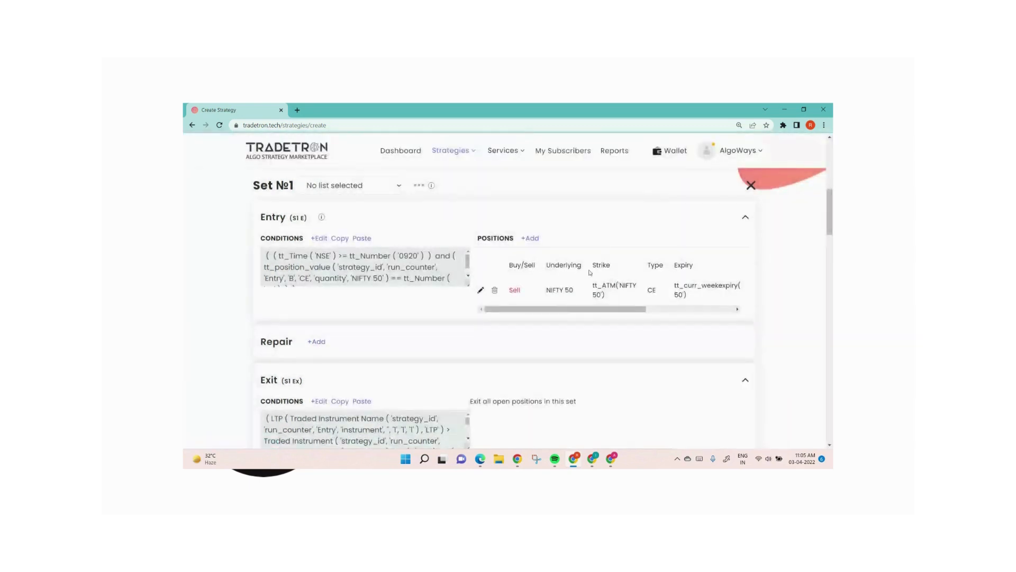
scroll(463, 360, "down", 3)
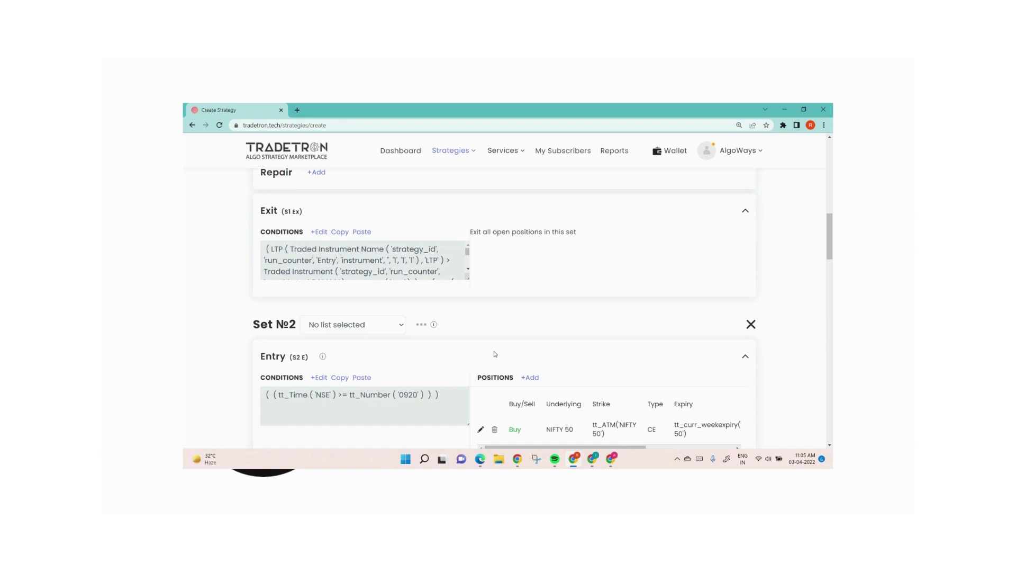
mouse_move(597, 465)
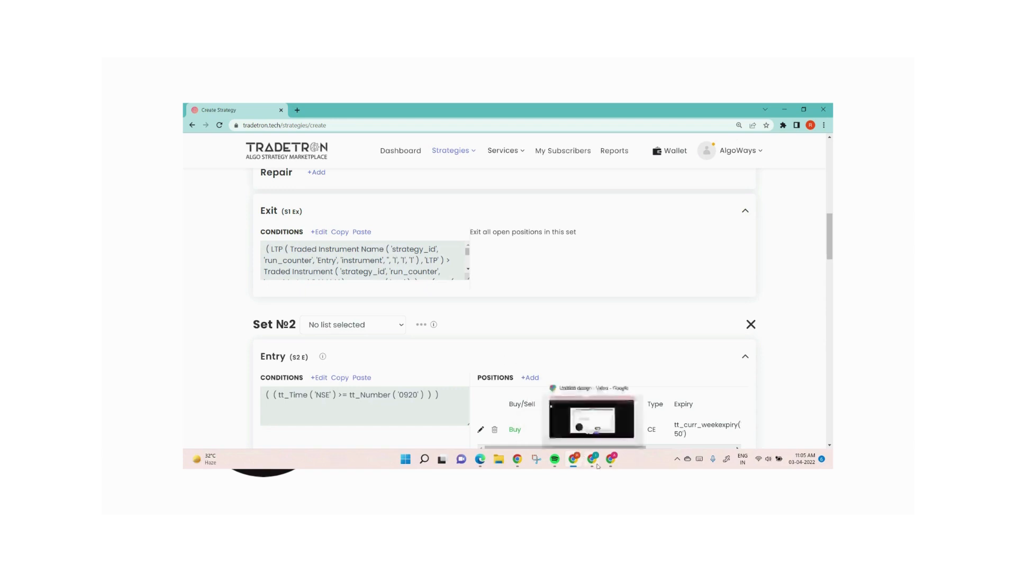